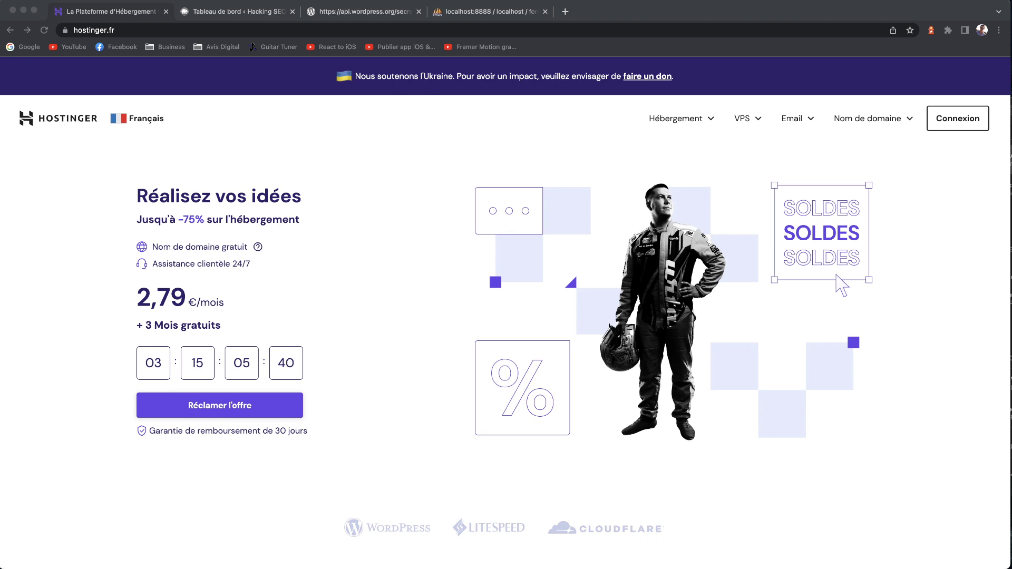
# - Scroll through Hostinger's pricing cards to compare plans, noting Premium's 100 Go storage
pyautogui.click(64, 258)
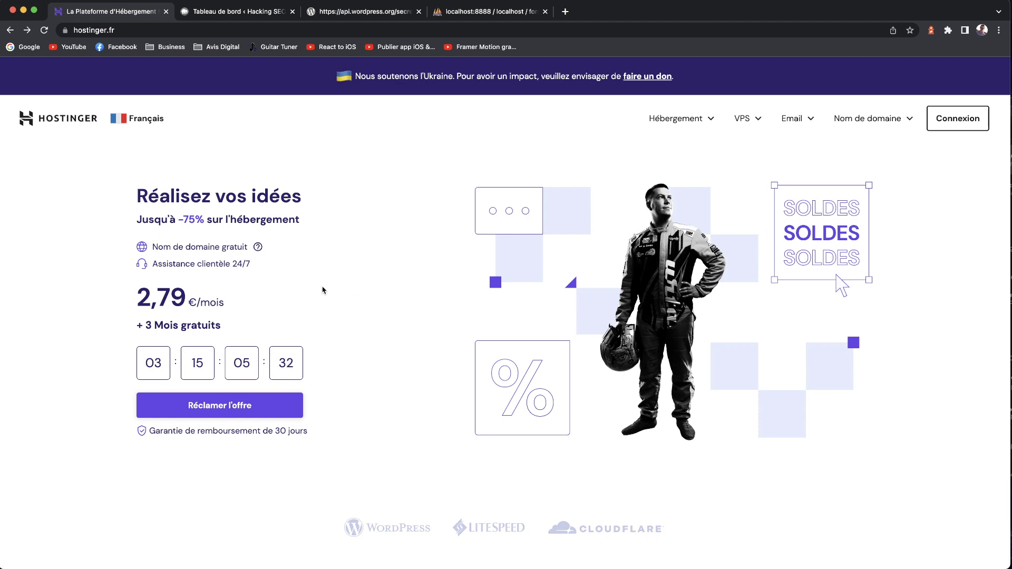
pyautogui.scroll(-8, 459, 294)
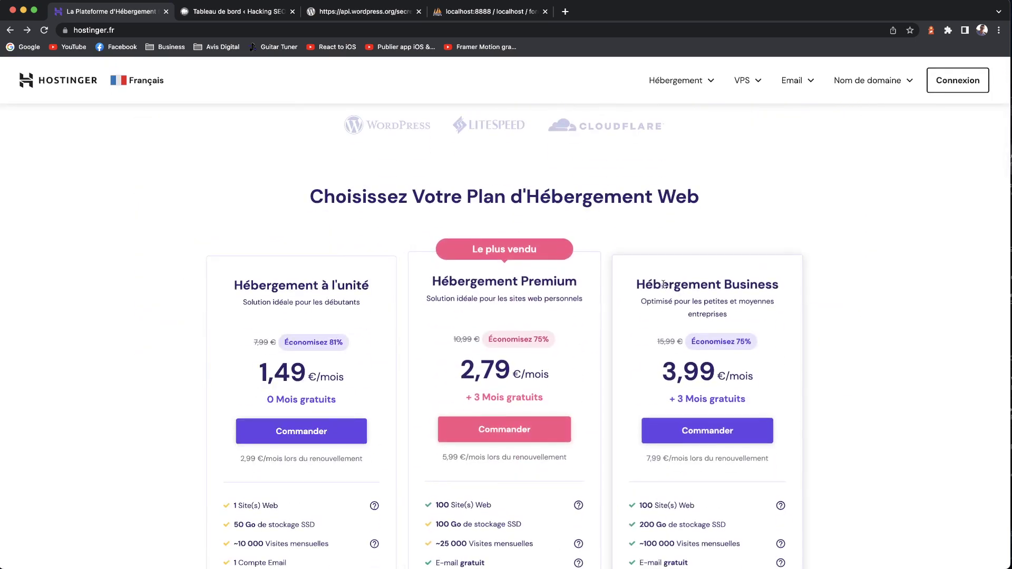
pyautogui.scroll(-2, 723, 332)
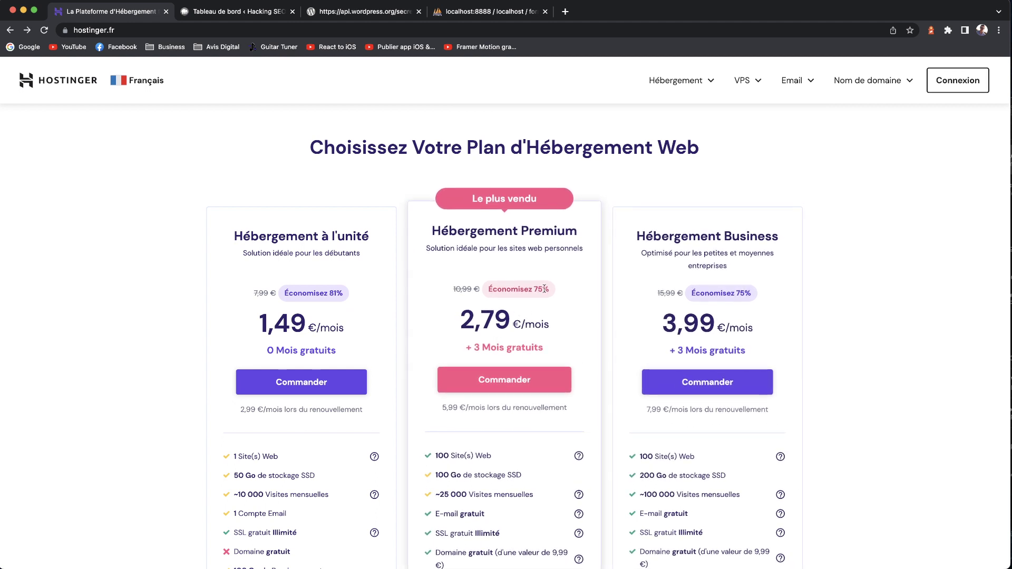
pyautogui.scroll(-5, 526, 289)
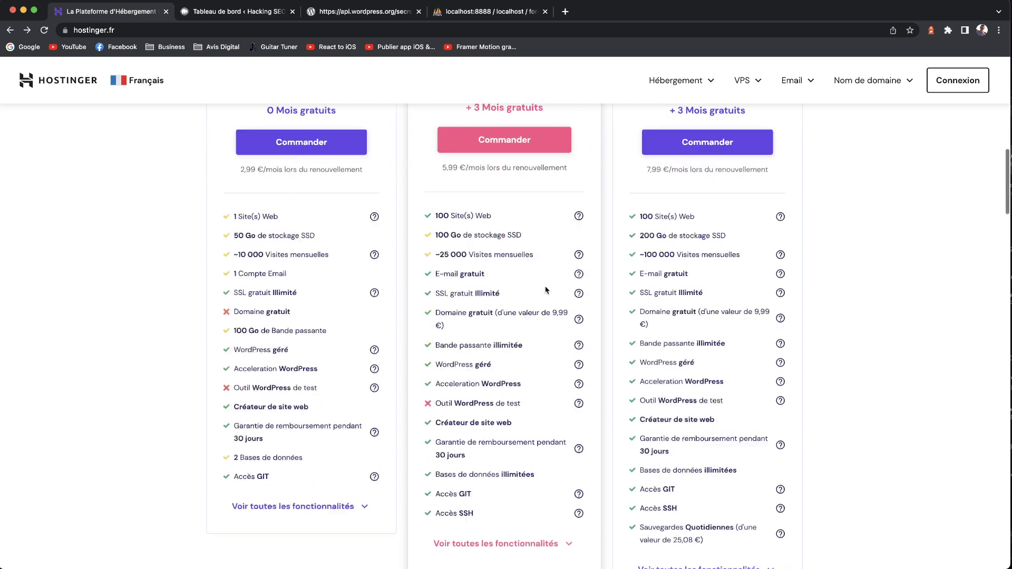
pyautogui.scroll(3, 481, 286)
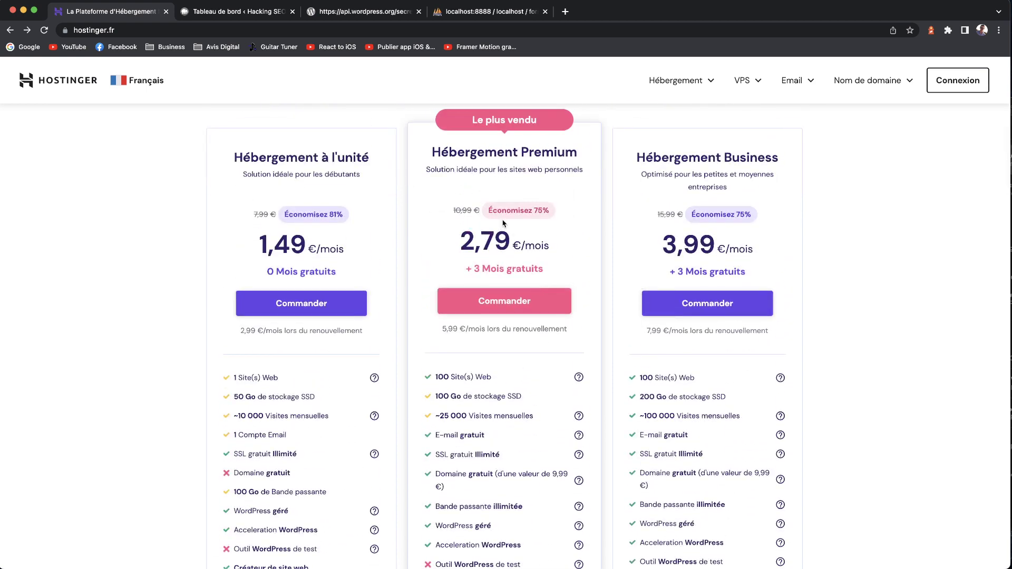
pyautogui.scroll(-4, 503, 226)
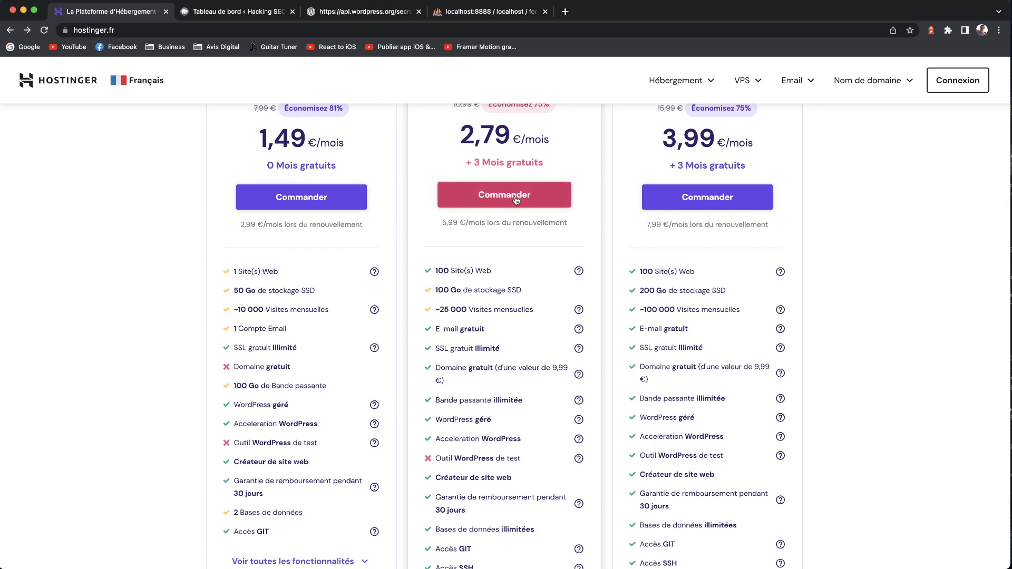
pyautogui.scroll(-1, 505, 290)
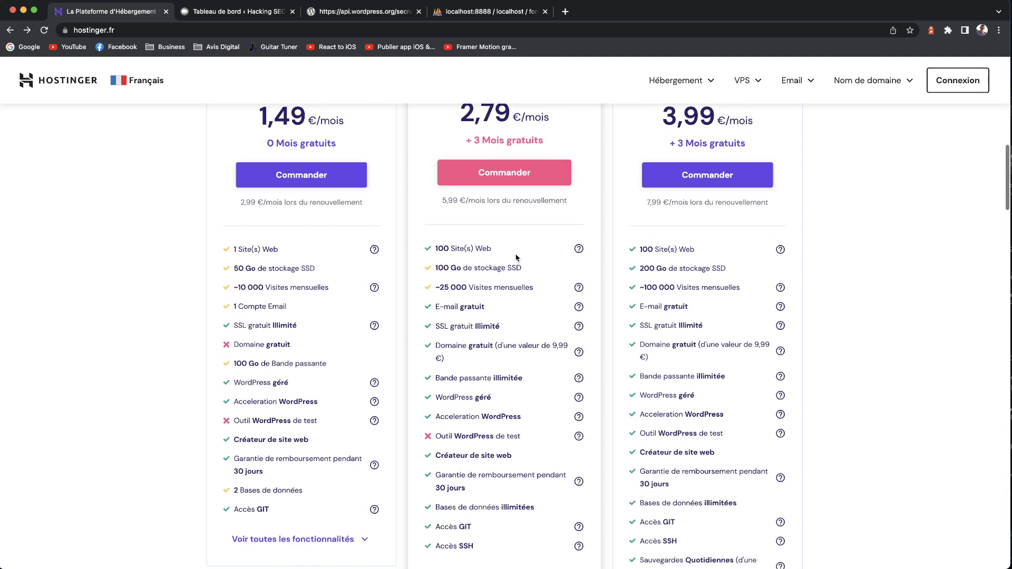
pyautogui.scroll(1, 460, 288)
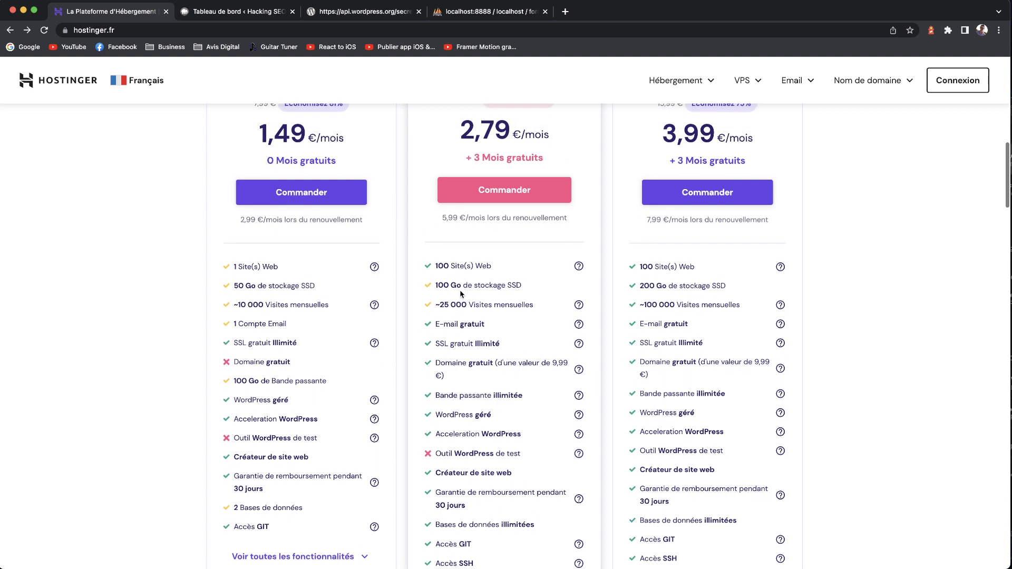
pyautogui.moveTo(436, 284); pyautogui.dragTo(460, 286)
pyautogui.click(507, 288)
# - Order the Hébergement Premium plan with its Commander button
pyautogui.scroll(-1, 477, 396)
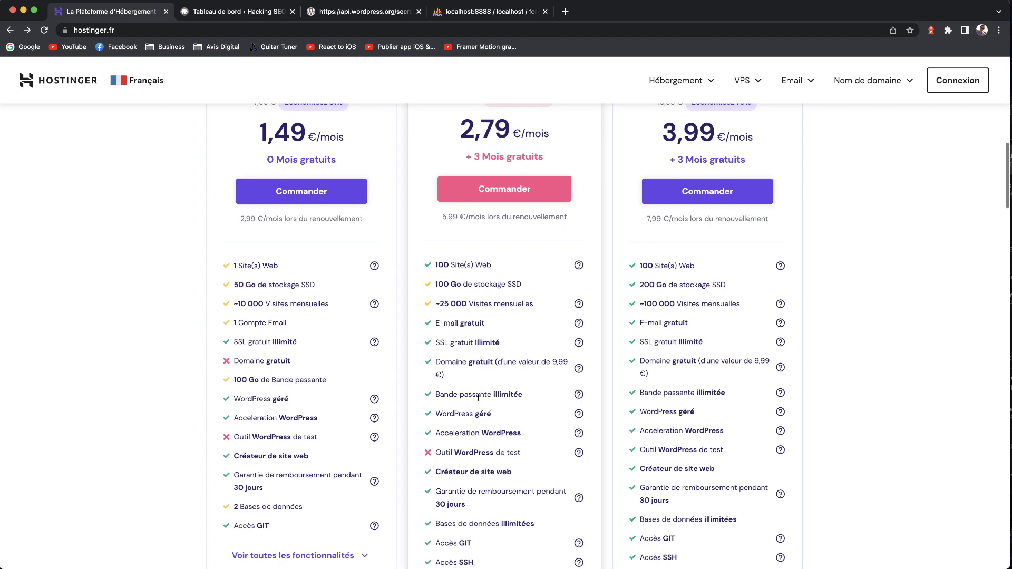
pyautogui.scroll(-3, 475, 431)
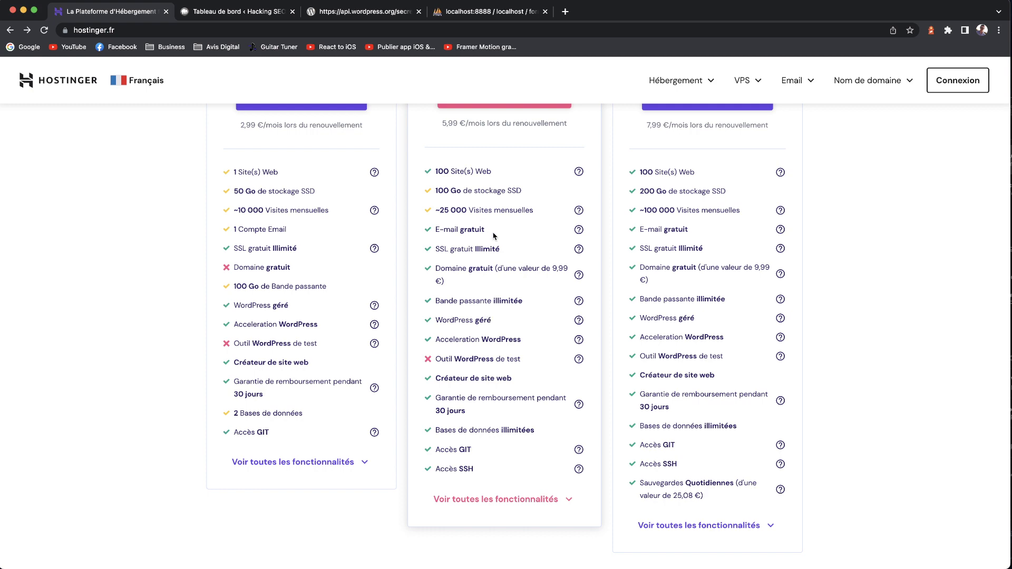
pyautogui.scroll(5, 501, 234)
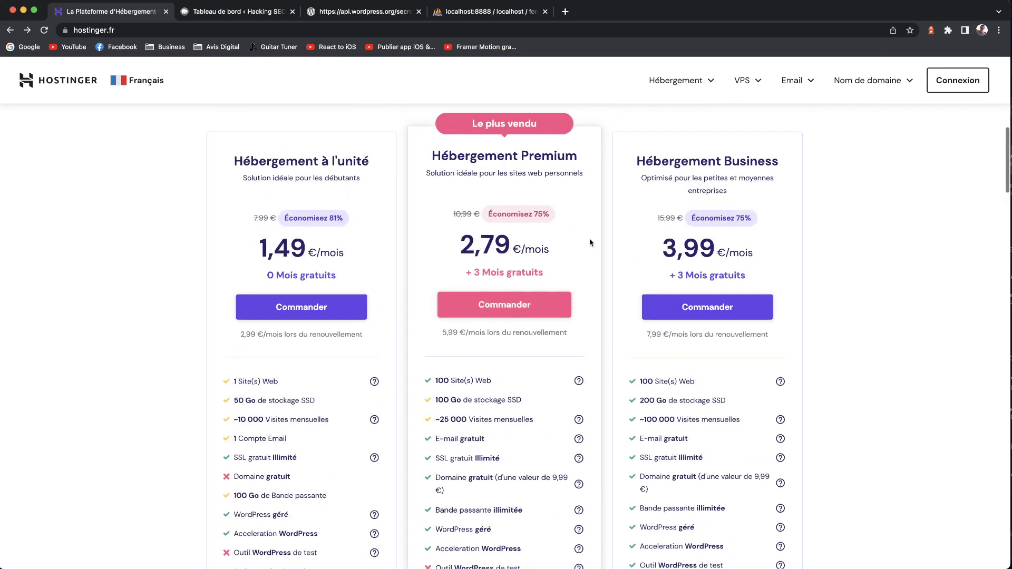
pyautogui.click(505, 304)
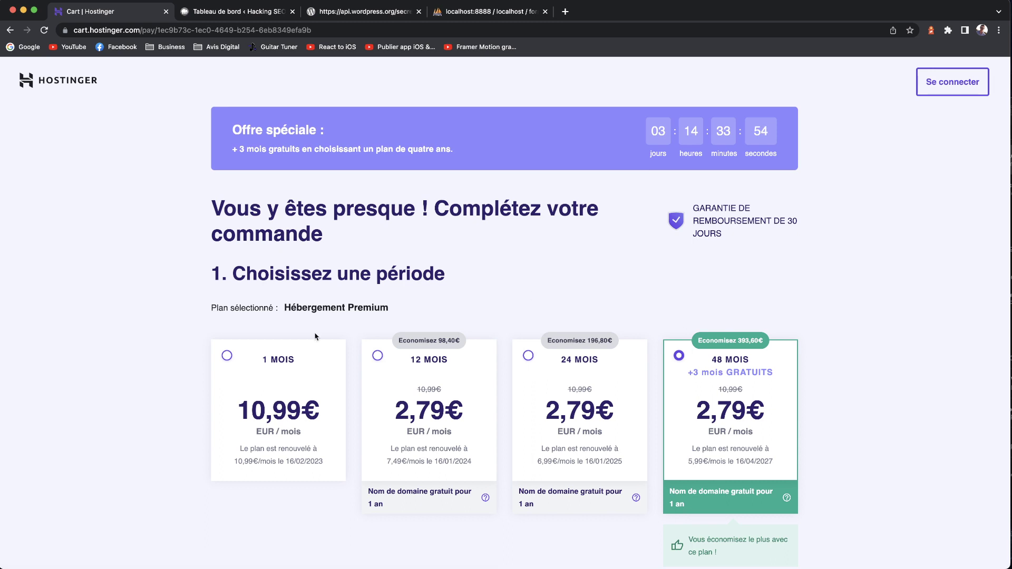
# - Scroll the 48 MOIS cart down to the payment section and highlight the 160,70€ total
pyautogui.scroll(-3, 450, 405)
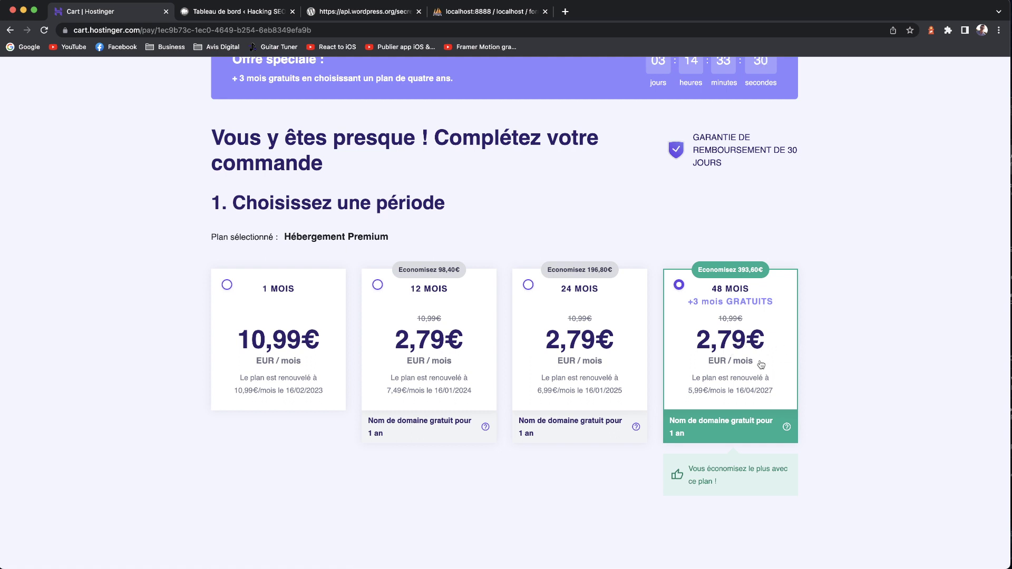
pyautogui.scroll(-2, 759, 363)
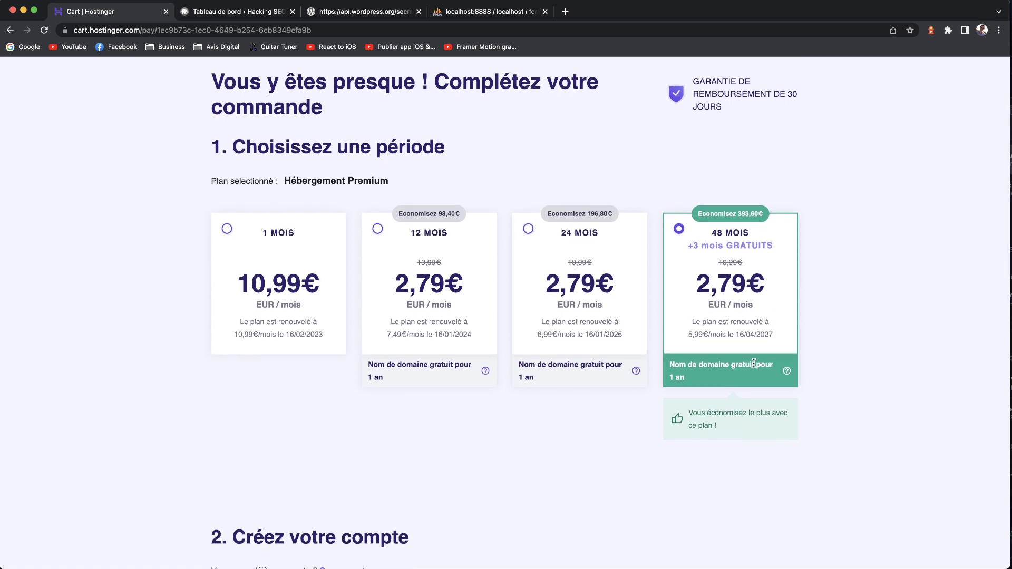
pyautogui.scroll(-3, 754, 363)
pyautogui.scroll(-4, 611, 357)
pyautogui.scroll(2, 612, 352)
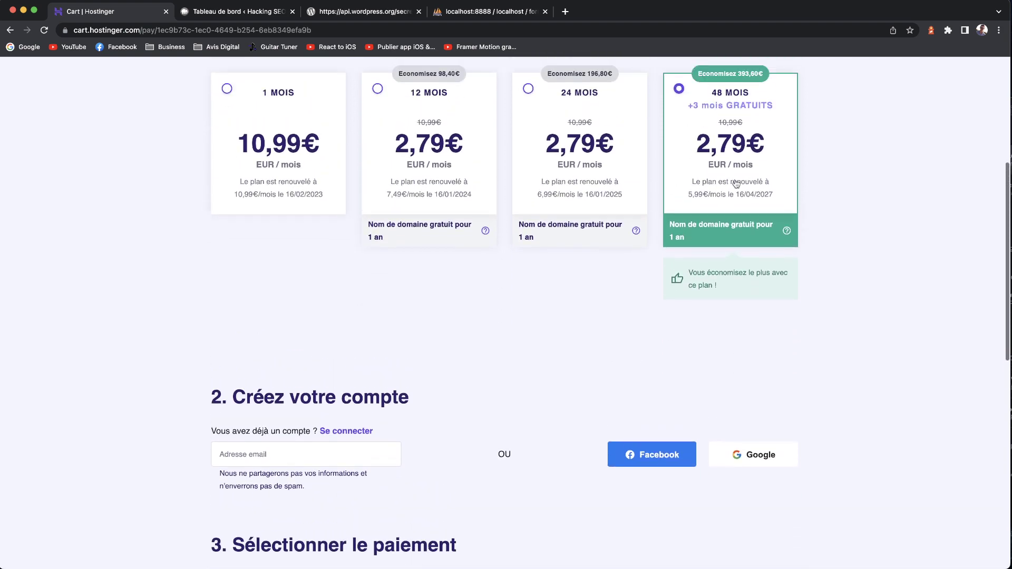
pyautogui.scroll(-5, 499, 300)
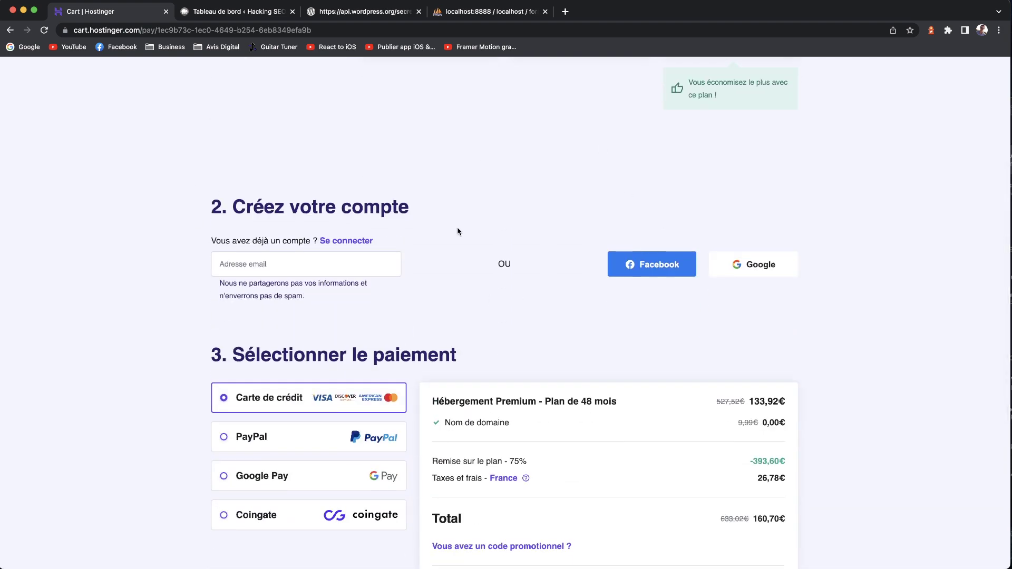
pyautogui.scroll(-4, 526, 311)
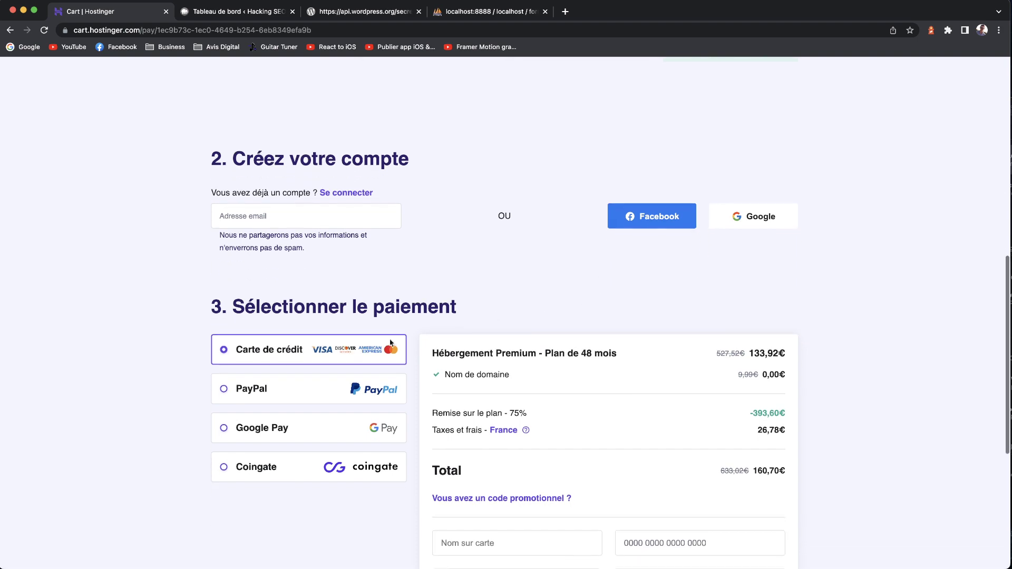
pyautogui.scroll(-3, 251, 383)
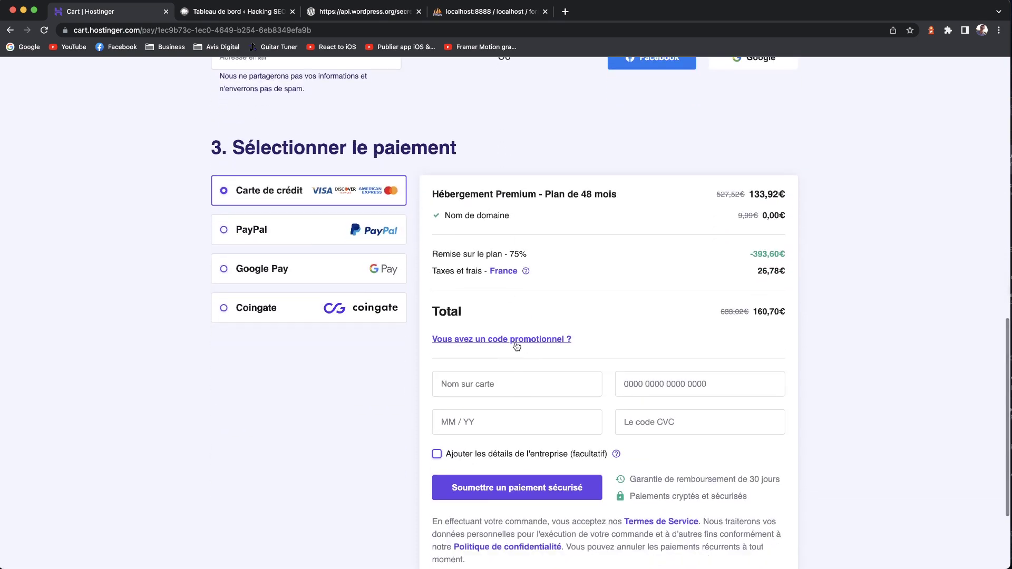
pyautogui.moveTo(753, 313); pyautogui.dragTo(780, 313)
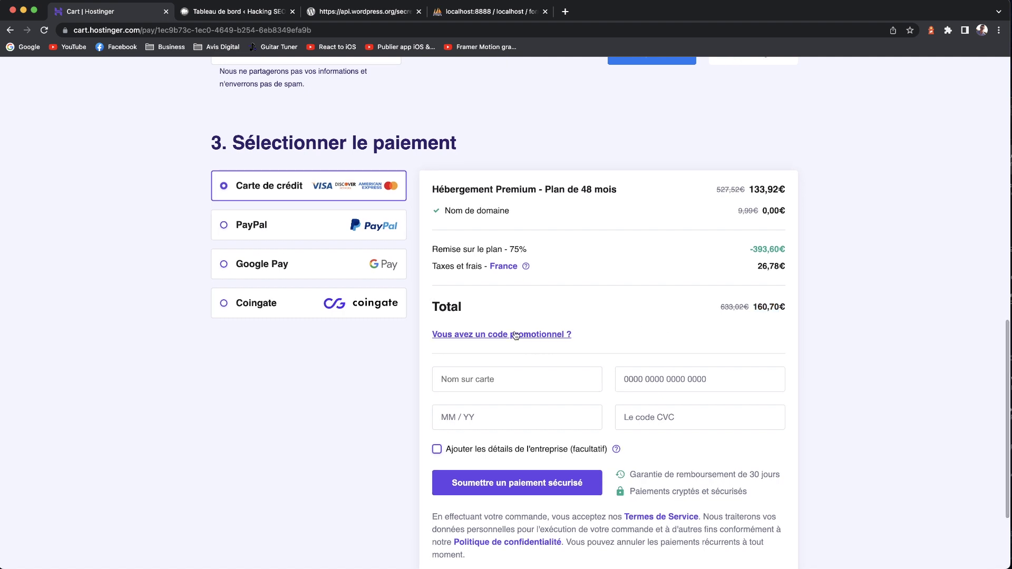
# - Apply the HACKINGSEO promo code, bringing the order total down to 144,64€
pyautogui.click(523, 339)
pyautogui.click(513, 359)
pyautogui.write('HACKINGSEO')
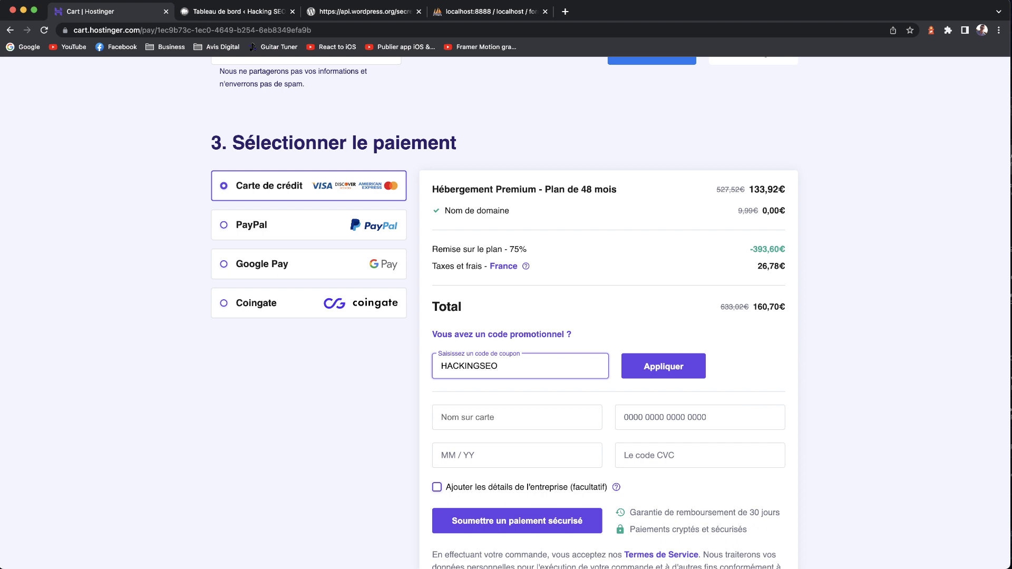
pyautogui.click(682, 376)
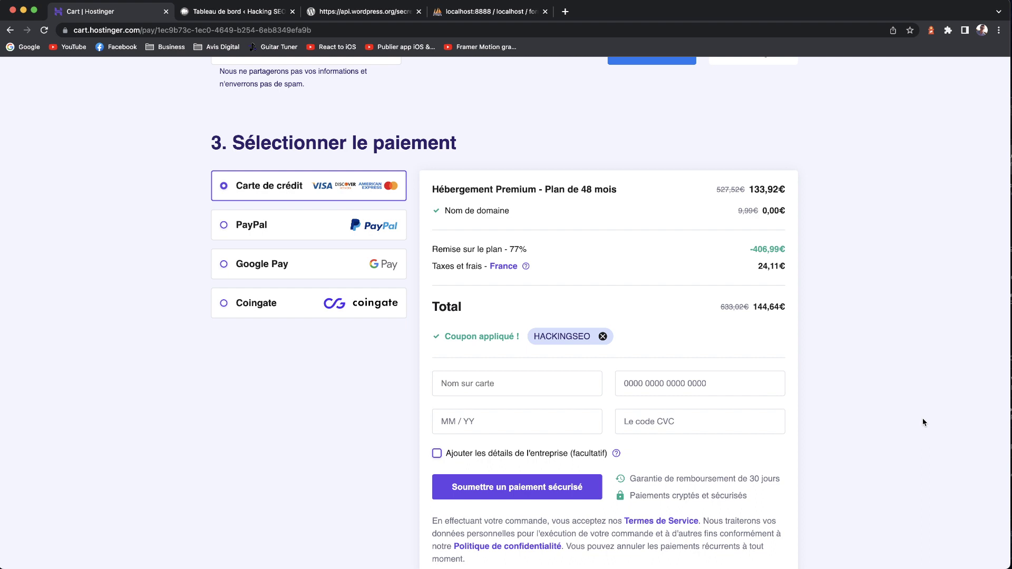
pyautogui.moveTo(777, 307); pyautogui.dragTo(720, 308)
pyautogui.click(759, 309)
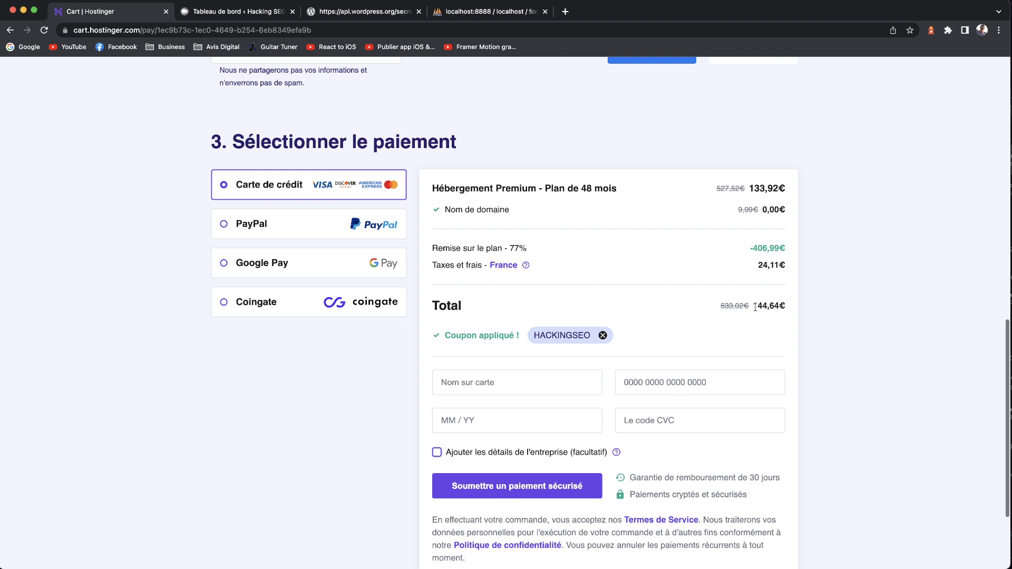
pyautogui.moveTo(753, 307); pyautogui.dragTo(779, 306)
# - Review the 406,99€ discount and 527,52€ original price, then return to the WordPress dashboard
pyautogui.scroll(-1, 778, 306)
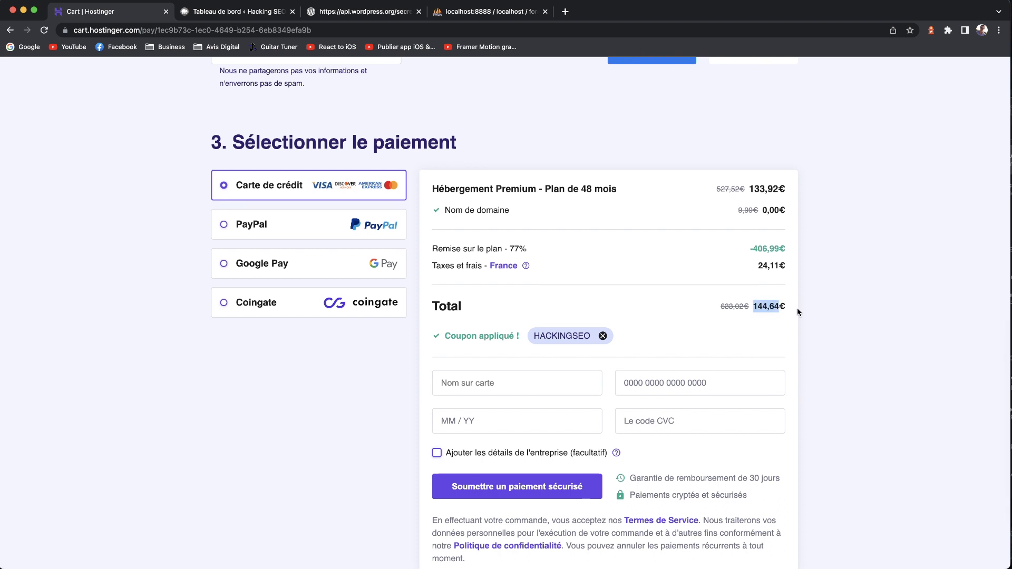
pyautogui.doubleClick(766, 250)
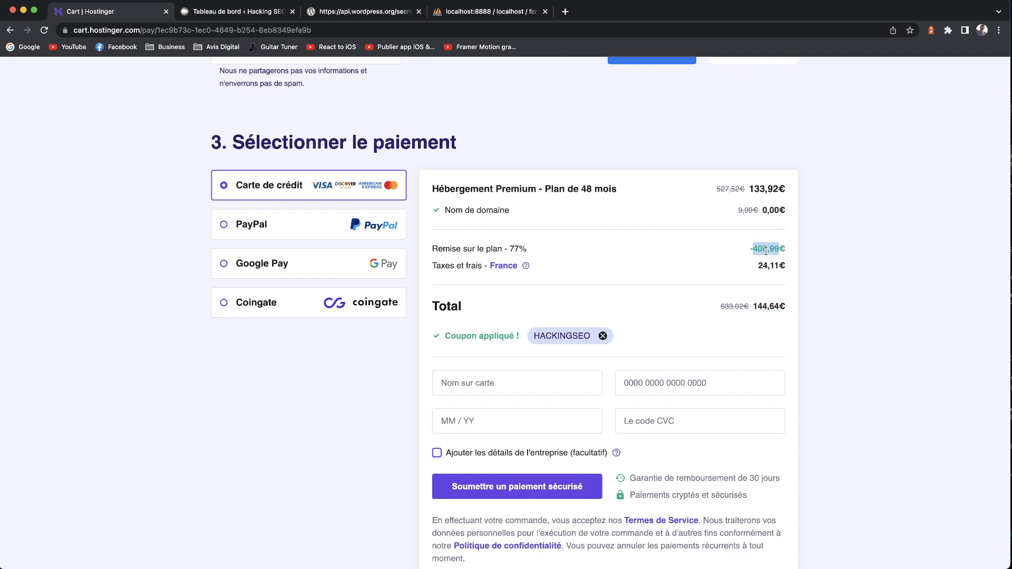
pyautogui.click(702, 251)
pyautogui.moveTo(717, 193); pyautogui.dragTo(736, 193)
pyautogui.scroll(10, 458, 152)
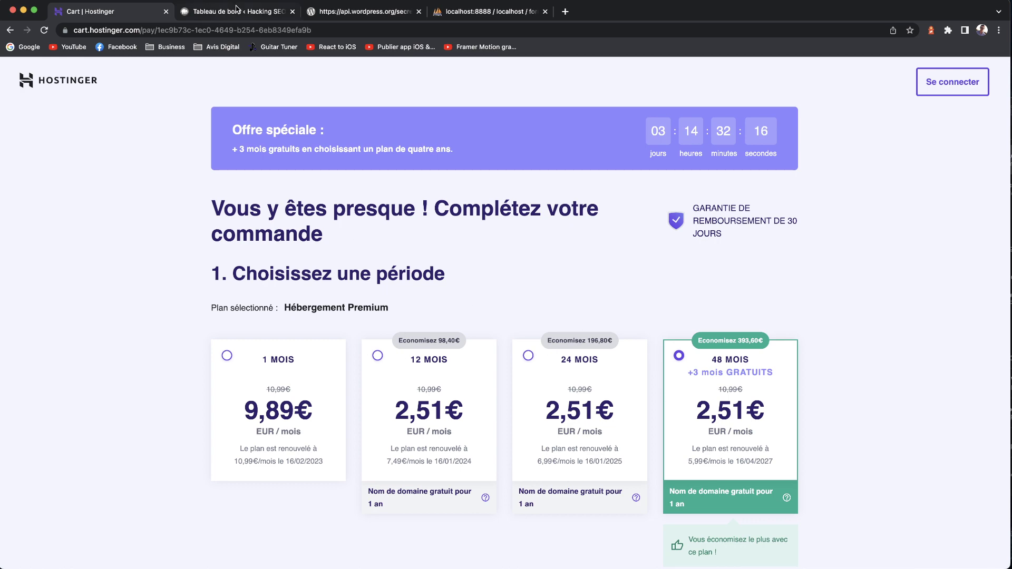
pyautogui.click(238, 11)
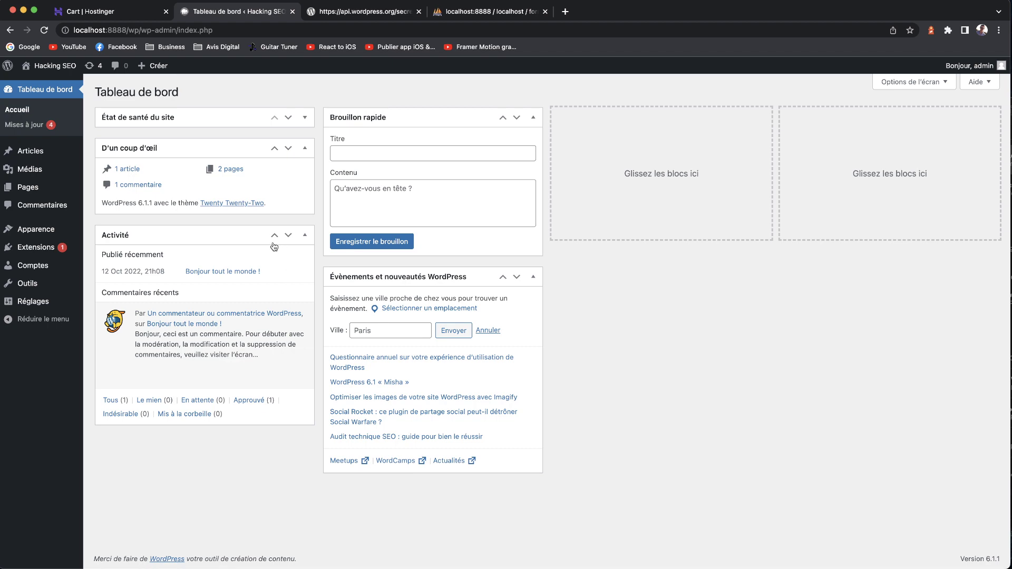
# - Search the extension directory for 'wps hide login'
pyautogui.click(36, 248)
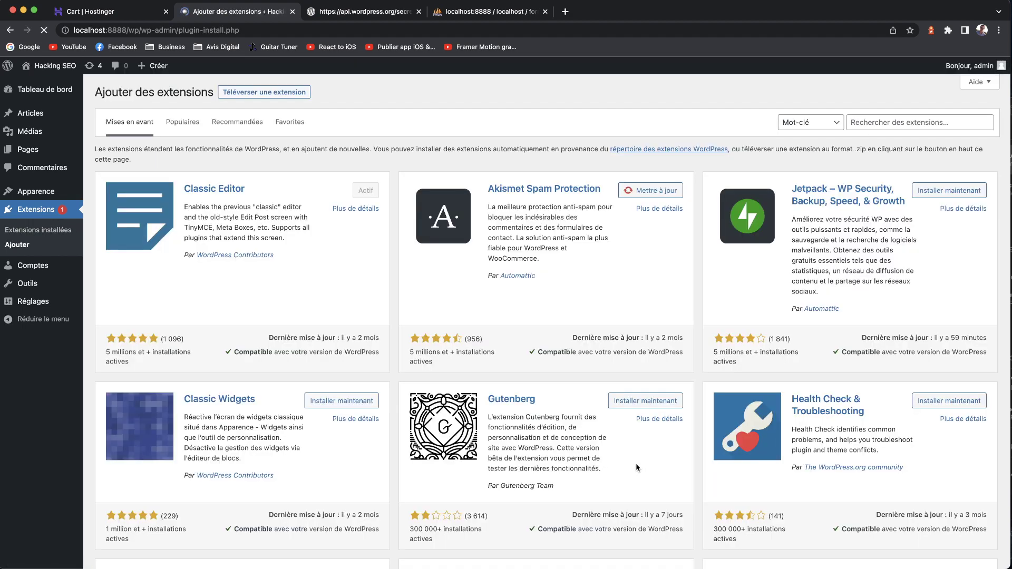
pyautogui.click(870, 124)
pyautogui.click(618, 116)
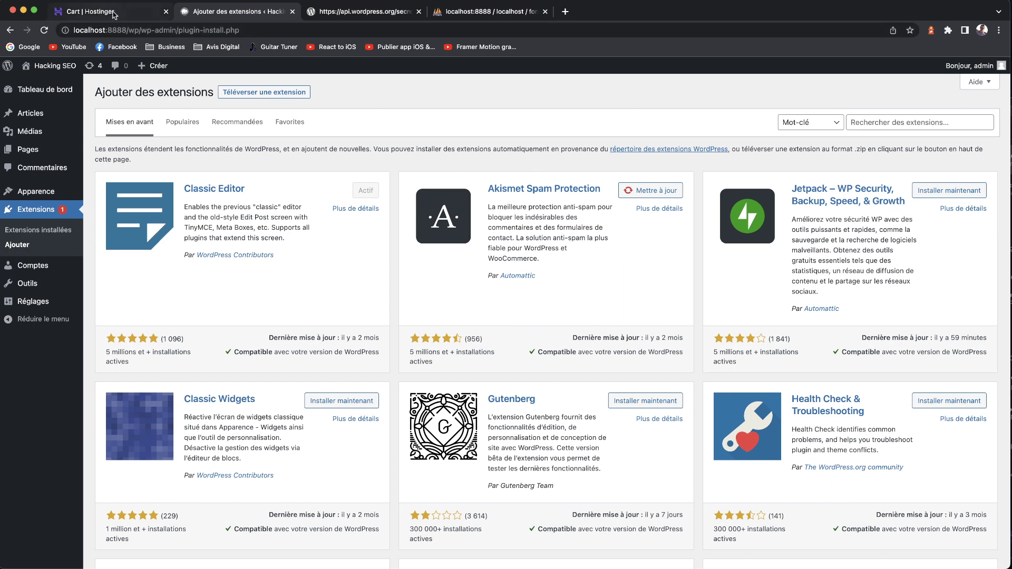
pyautogui.click(902, 118)
pyautogui.write('wps hide login')
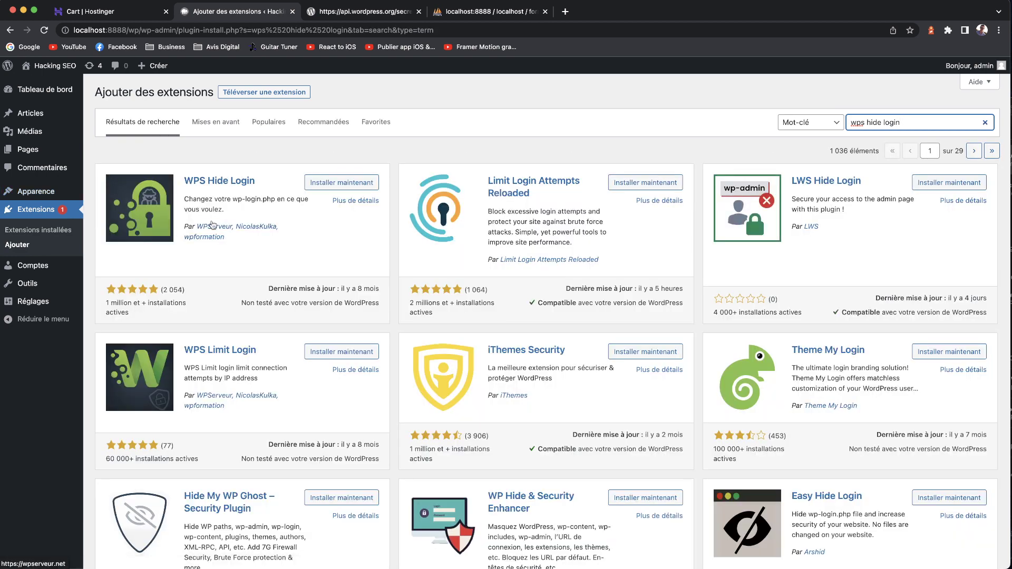
# - Install and activate WPS Hide Login, then open its settings under Réglages
pyautogui.click(342, 182)
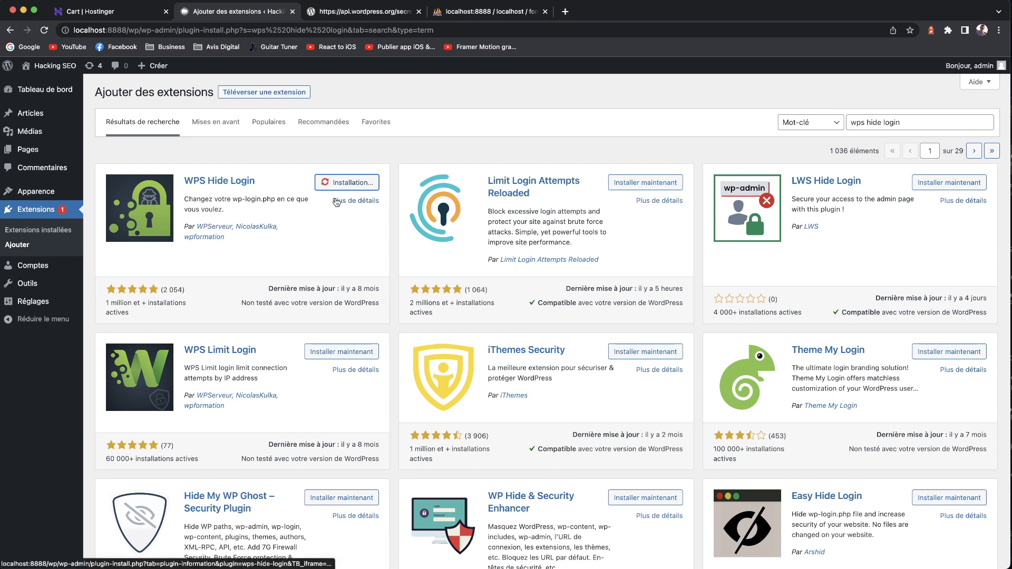
pyautogui.click(362, 183)
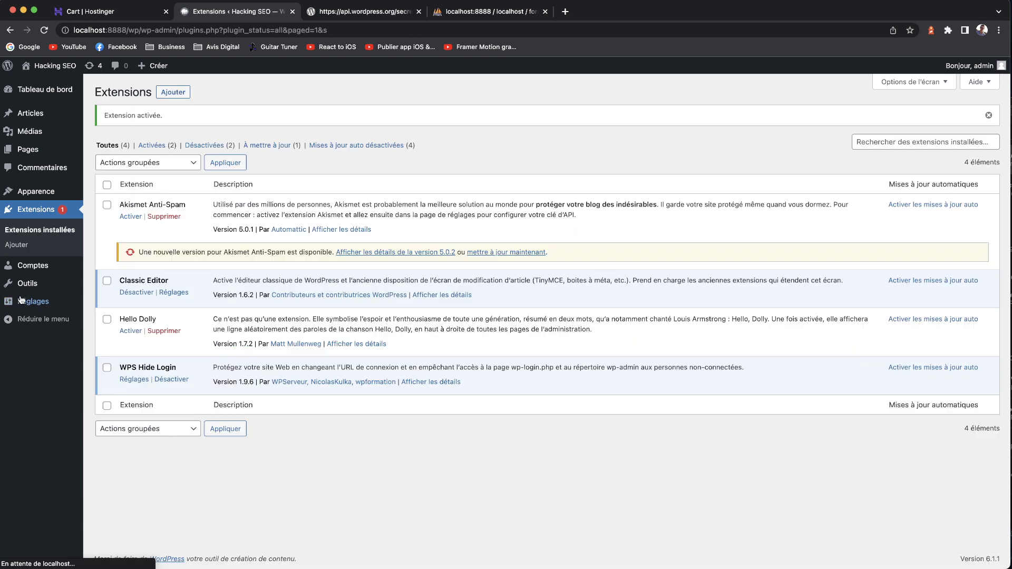
pyautogui.moveTo(50, 301)
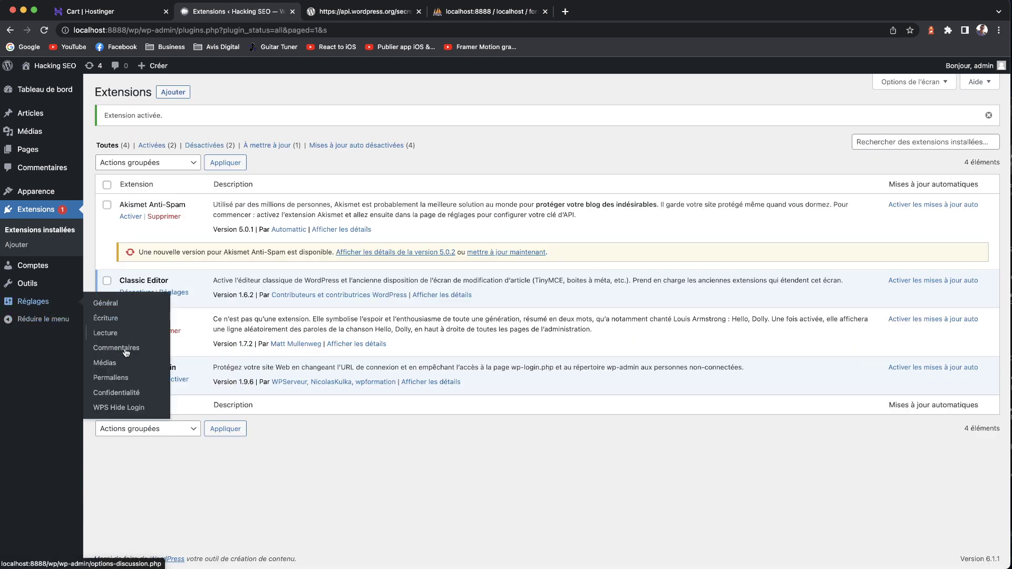
pyautogui.click(121, 409)
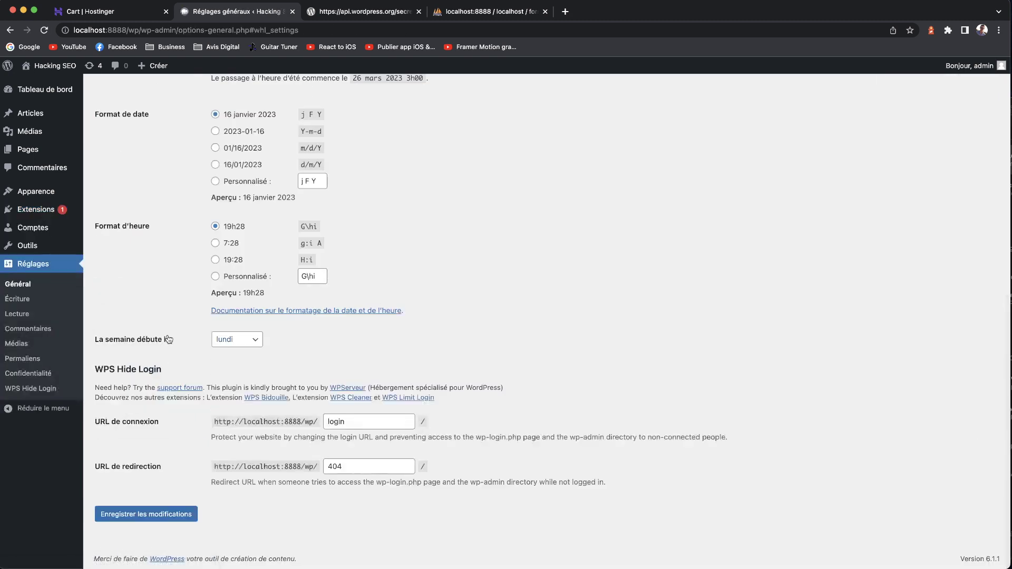
pyautogui.scroll(10, 316, 421)
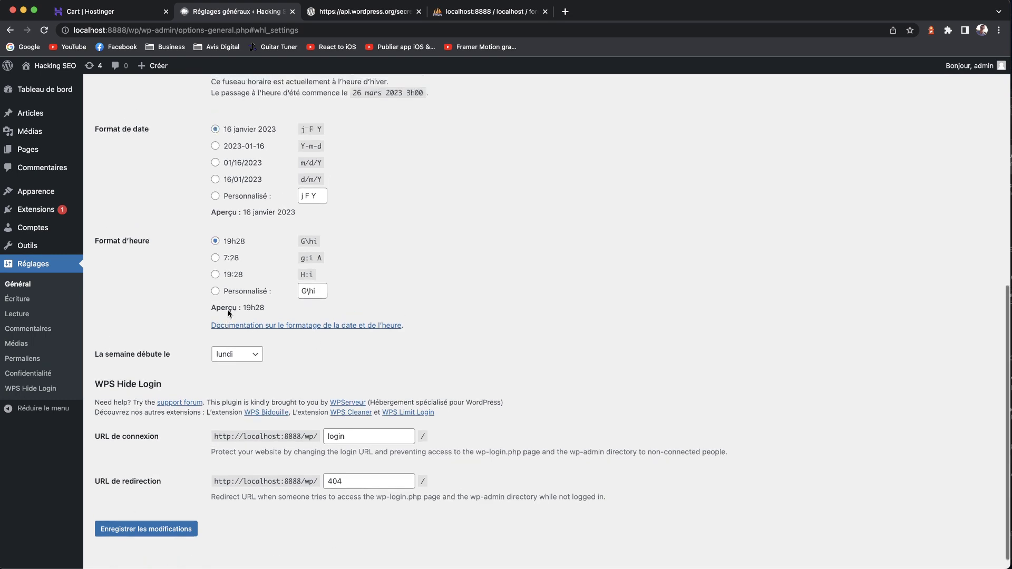
pyautogui.scroll(-5, 237, 327)
pyautogui.scroll(-3, 230, 314)
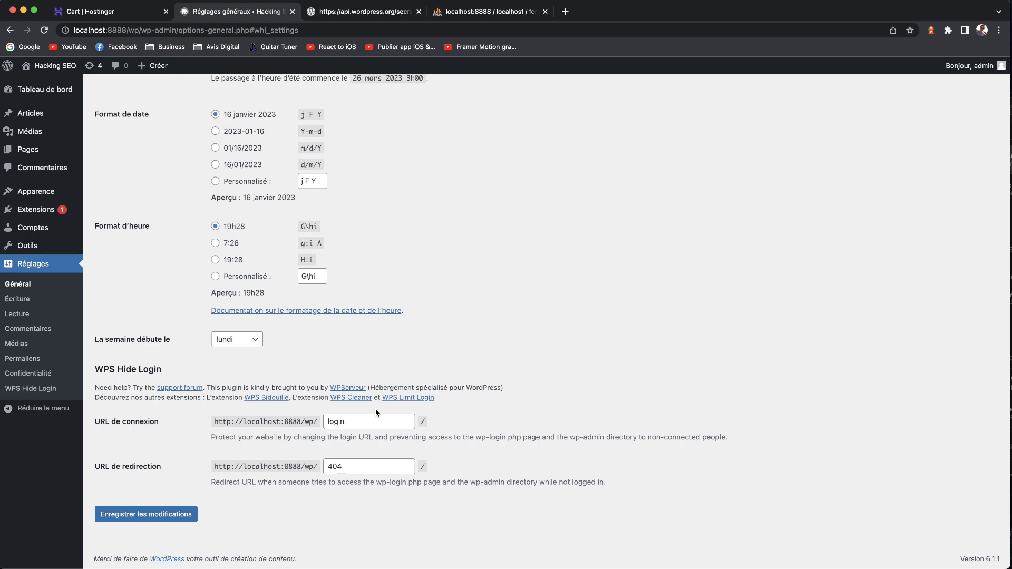
pyautogui.moveTo(359, 425); pyautogui.dragTo(264, 421)
pyautogui.write('connexion')
pyautogui.press('super+a')
pyautogui.write('login')
pyautogui.press('super+a')
pyautogui.press('BackSpace')
pyautogui.write('auth')
pyautogui.press('super+a')
pyautogui.press('BackSpace')
pyautogui.write('login')
pyautogui.click(503, 433)
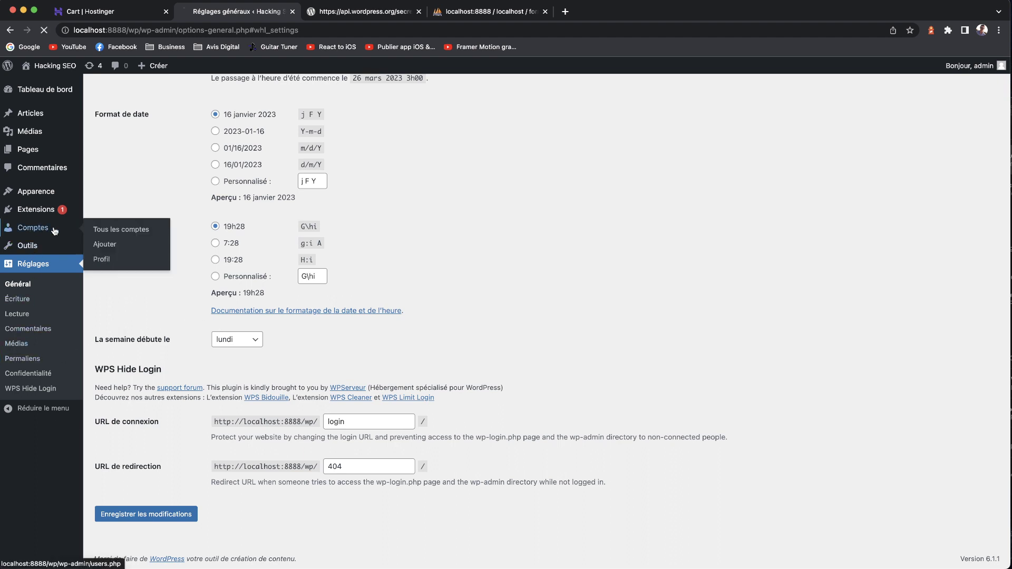
# - Open Tous les comptes, showing the single admin administrator account
pyautogui.click(36, 230)
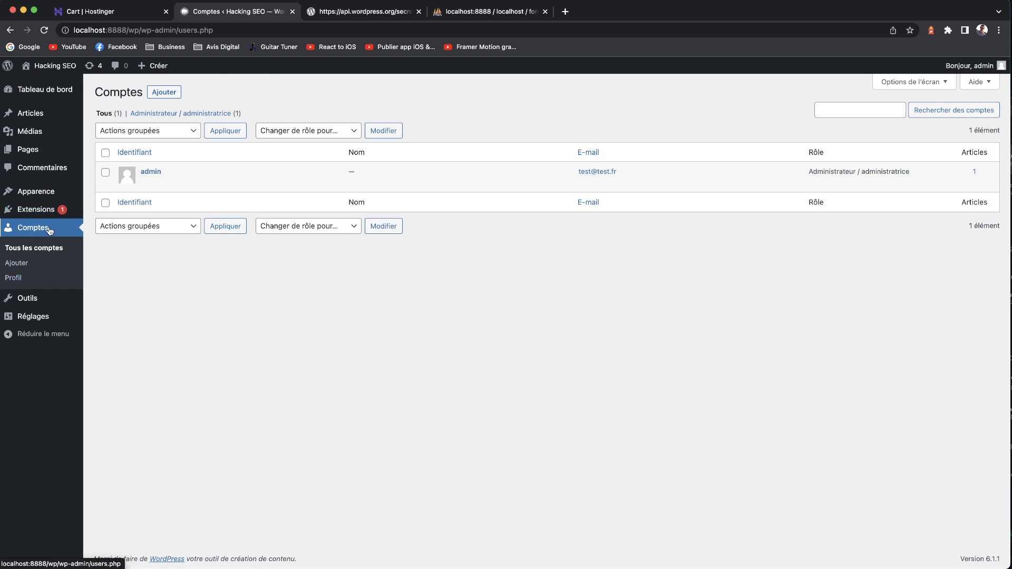
pyautogui.moveTo(175, 191)
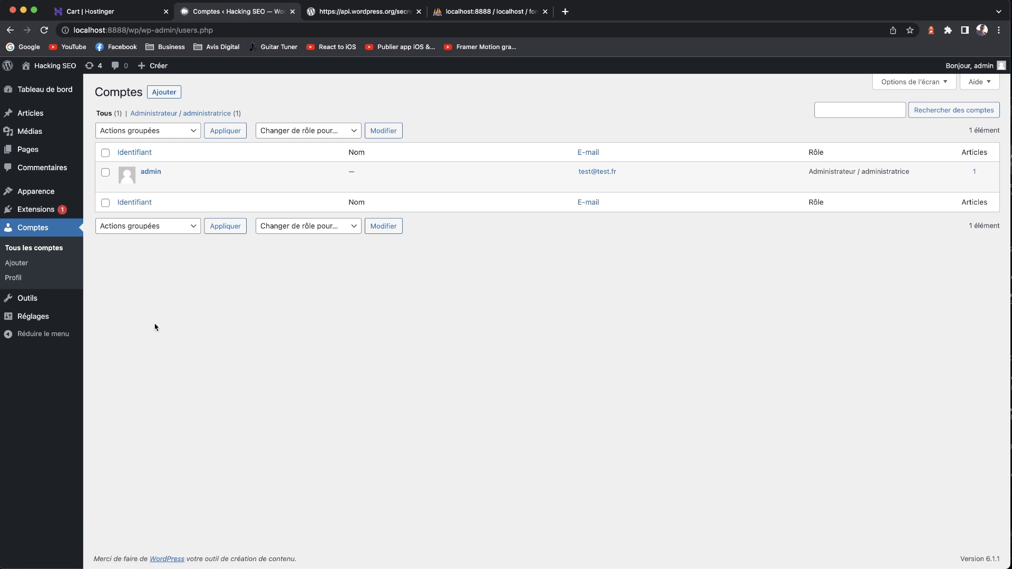
pyautogui.moveTo(150, 174)
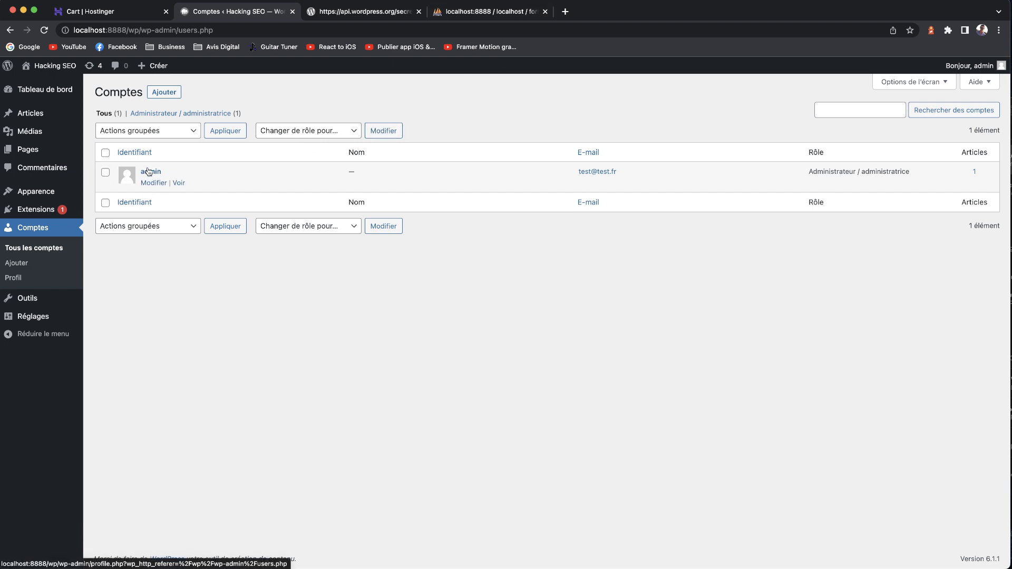
# - Start a new account, entering its username and e-mail and copying the generated password
pyautogui.click(164, 92)
pyautogui.click(225, 140)
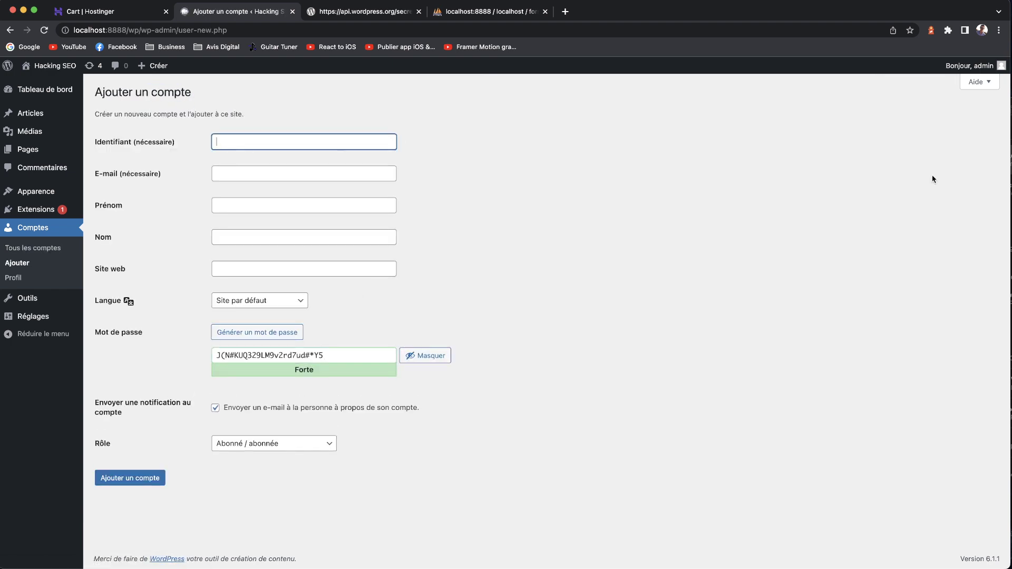
pyautogui.write('antony')
pyautogui.click(260, 172)
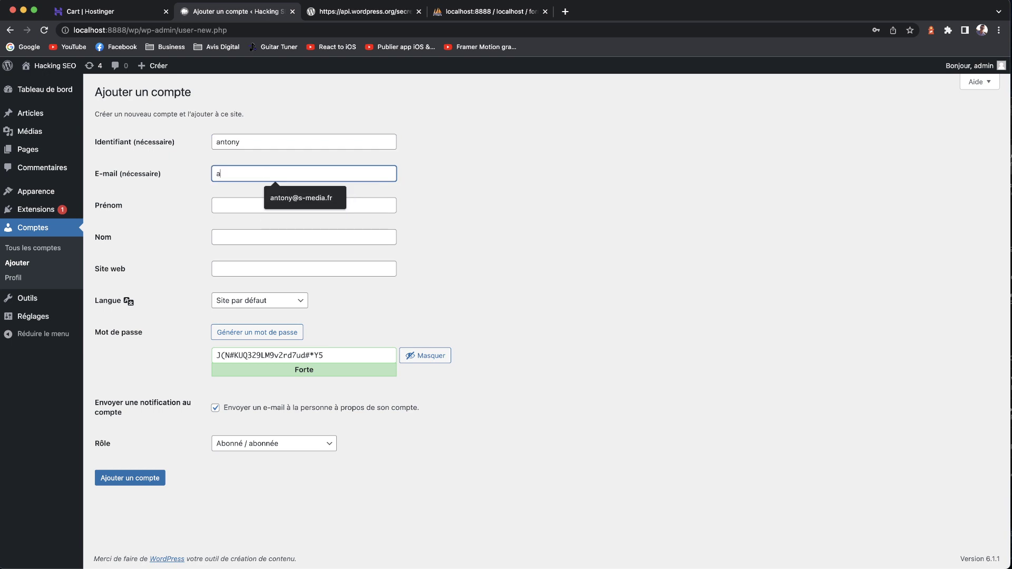
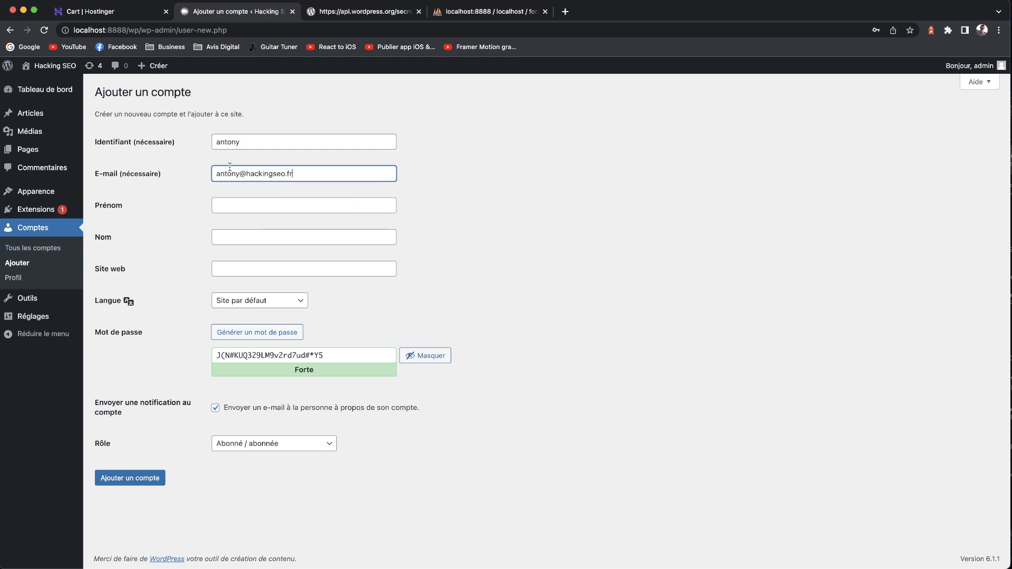
pyautogui.moveTo(343, 356); pyautogui.dragTo(153, 355)
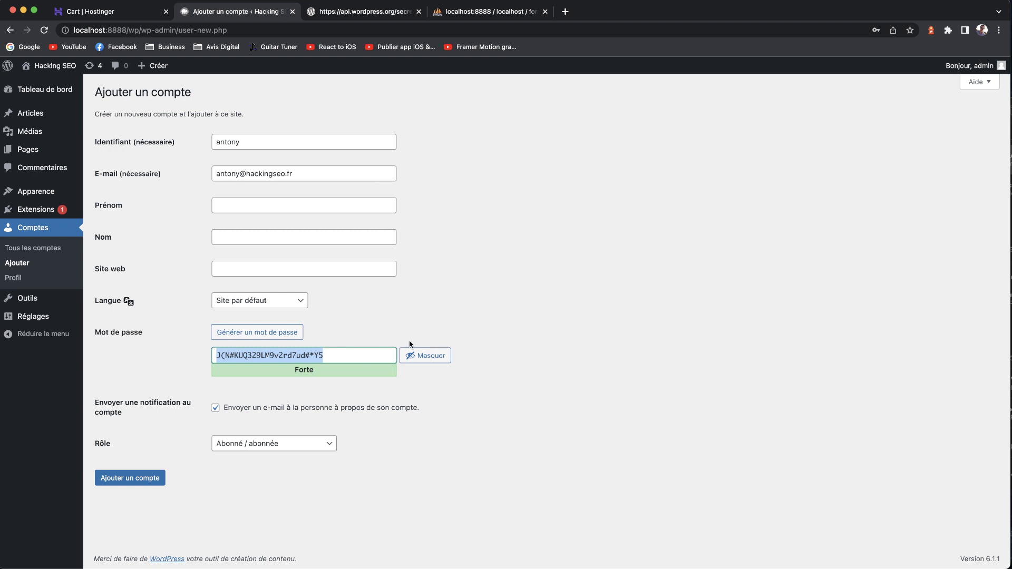
# - Skip the notification e-mail, set the role to Administrateur, and create the account
pyautogui.click(216, 409)
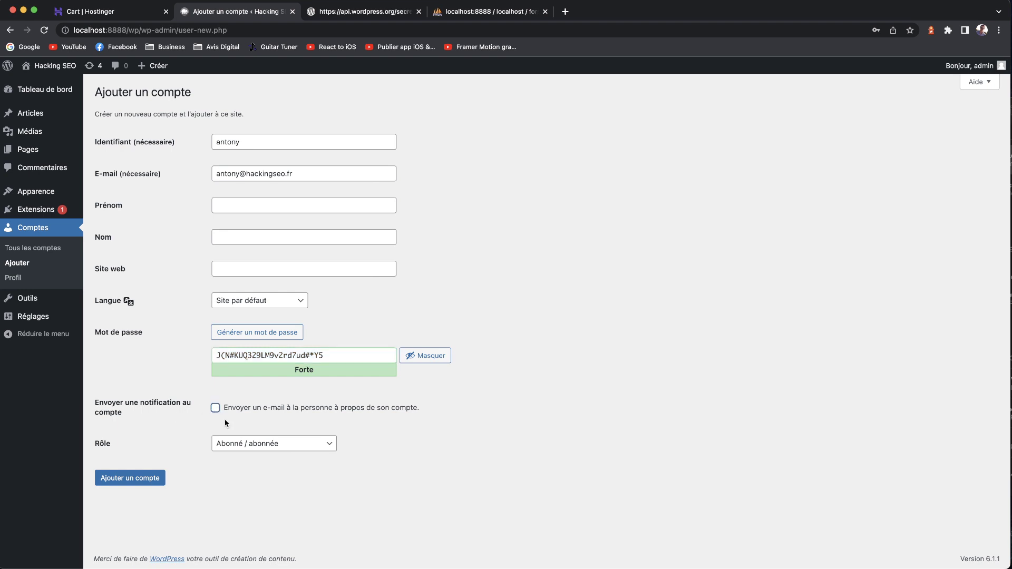
pyautogui.click(243, 444)
pyautogui.click(245, 495)
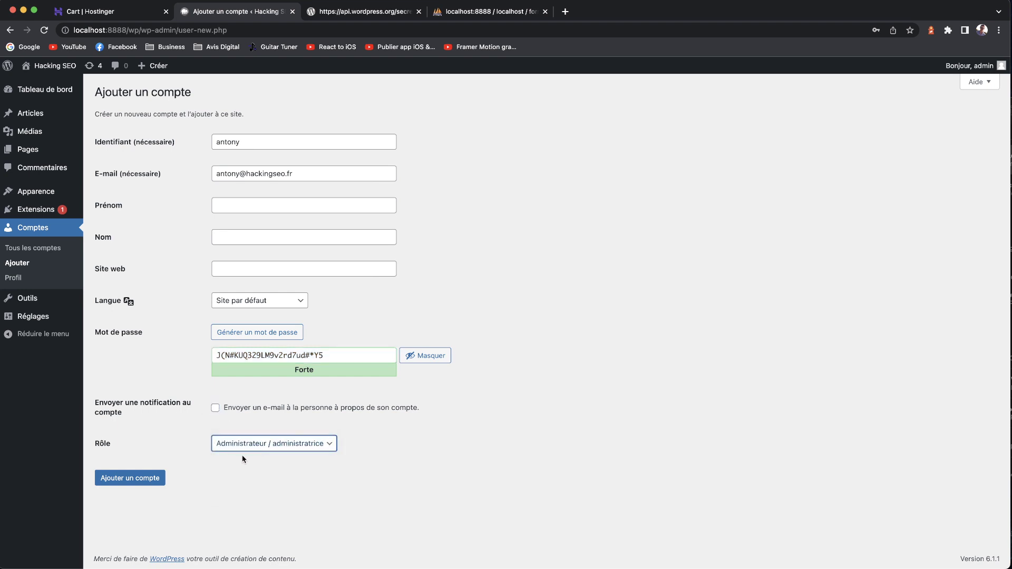
pyautogui.click(140, 478)
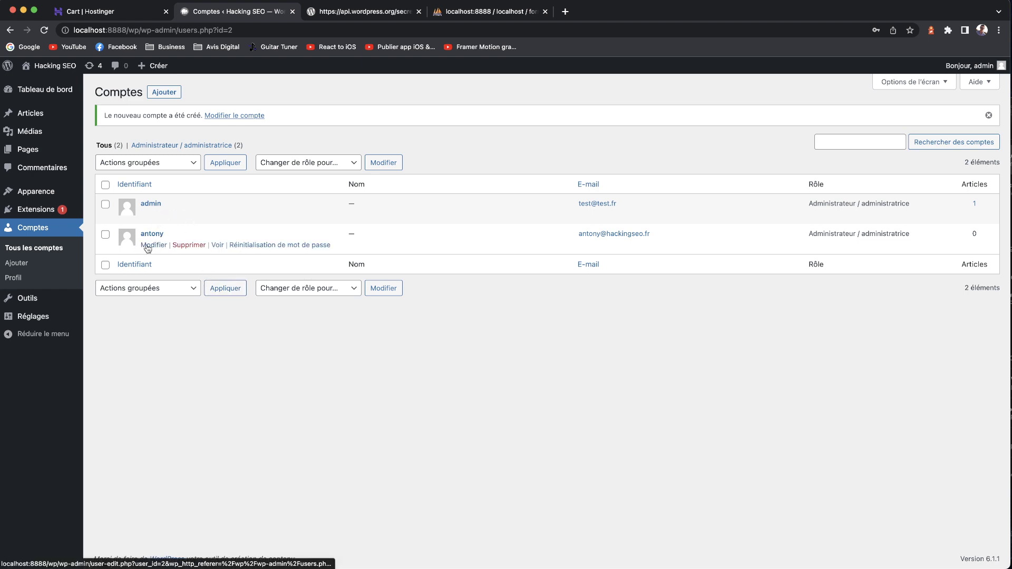
# - Open the original admin account's profile for editing
pyautogui.click(150, 214)
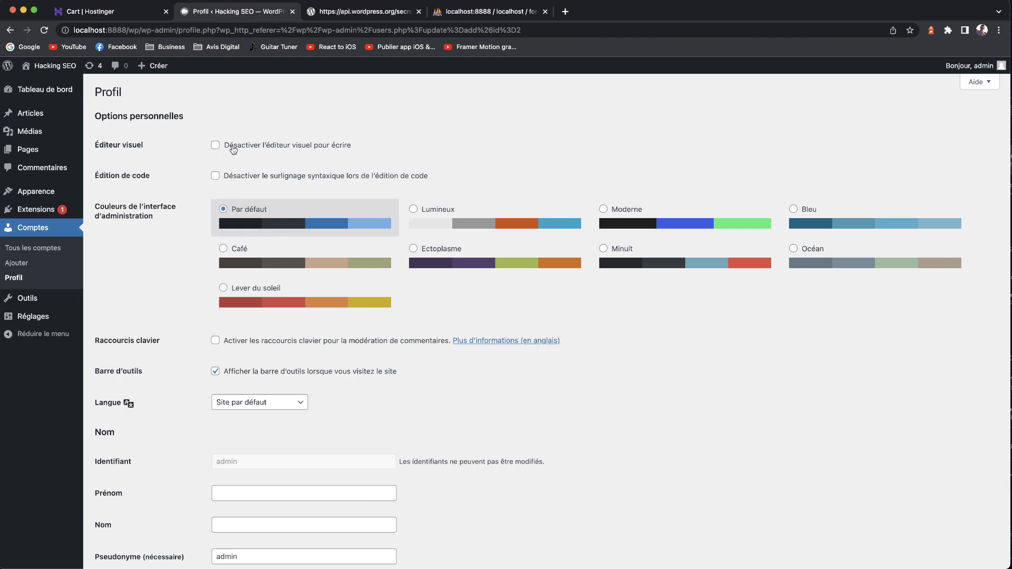
pyautogui.click(10, 29)
pyautogui.moveTo(165, 174)
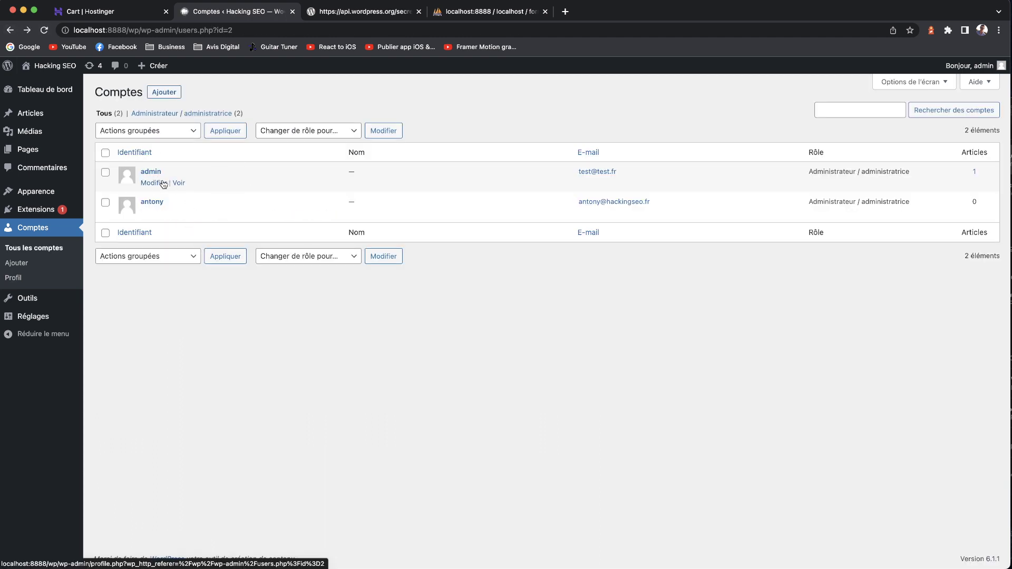
pyautogui.click(163, 182)
# - Select the admin account's e-mail address, then switch to the phpMyAdmin tab
pyautogui.scroll(-5, 251, 354)
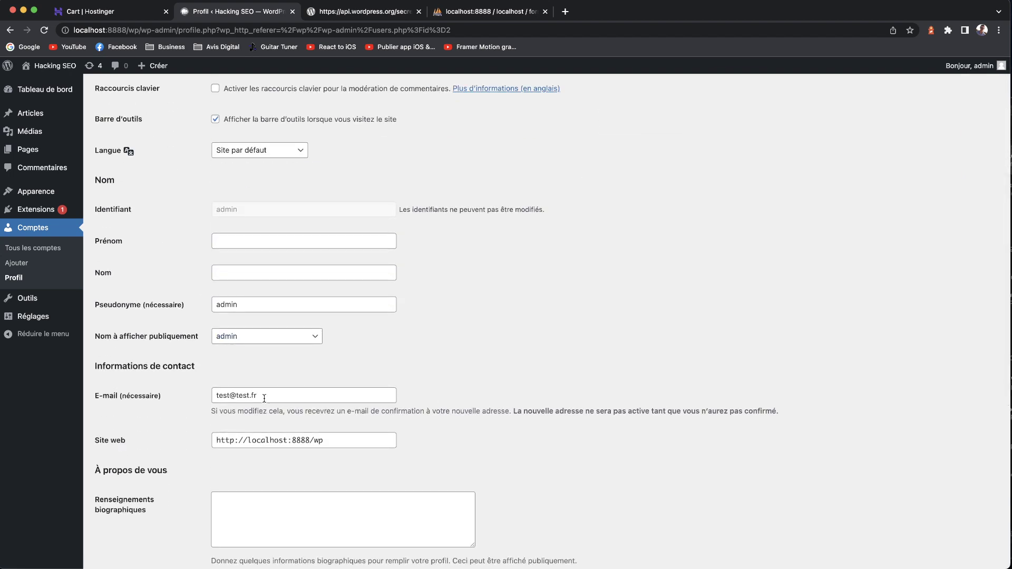
pyautogui.scroll(-3, 266, 396)
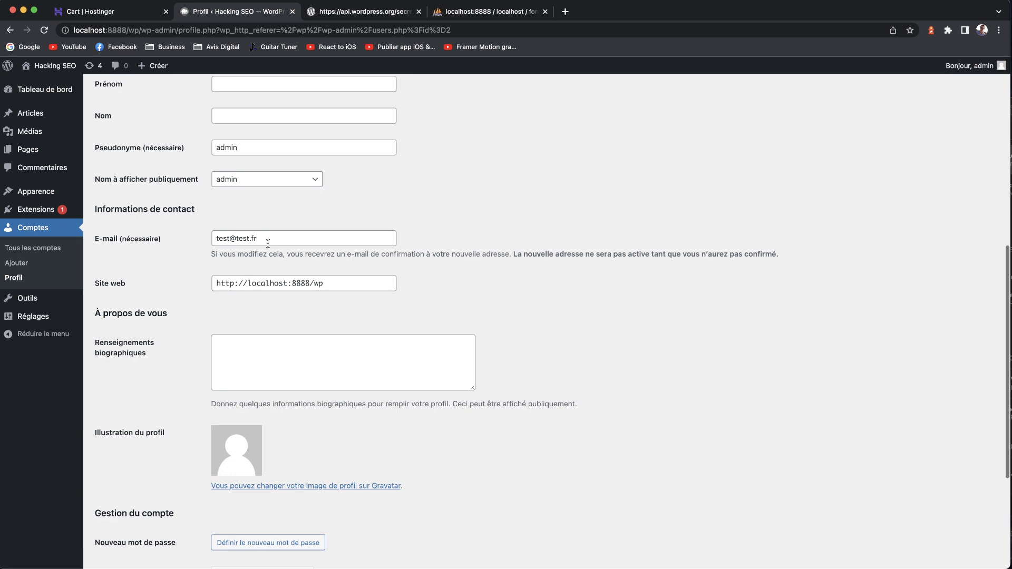
pyautogui.tripleClick(274, 237)
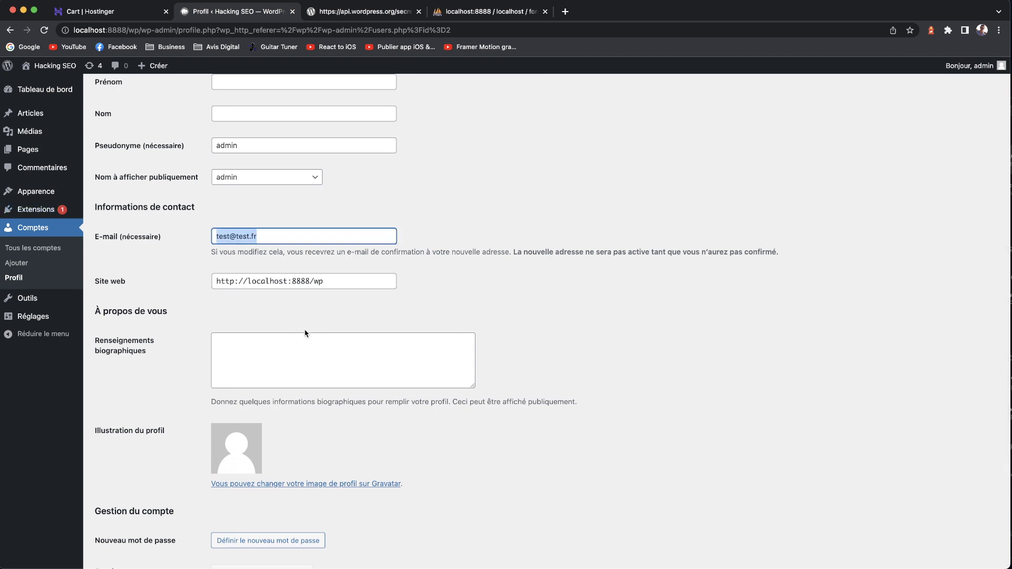
pyautogui.scroll(-4, 305, 335)
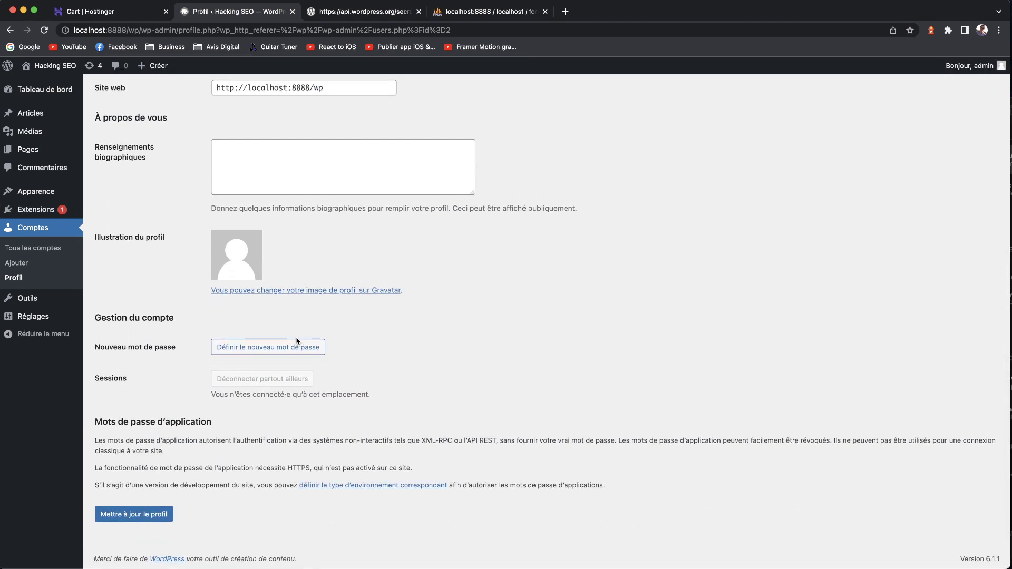
pyautogui.scroll(2, 250, 277)
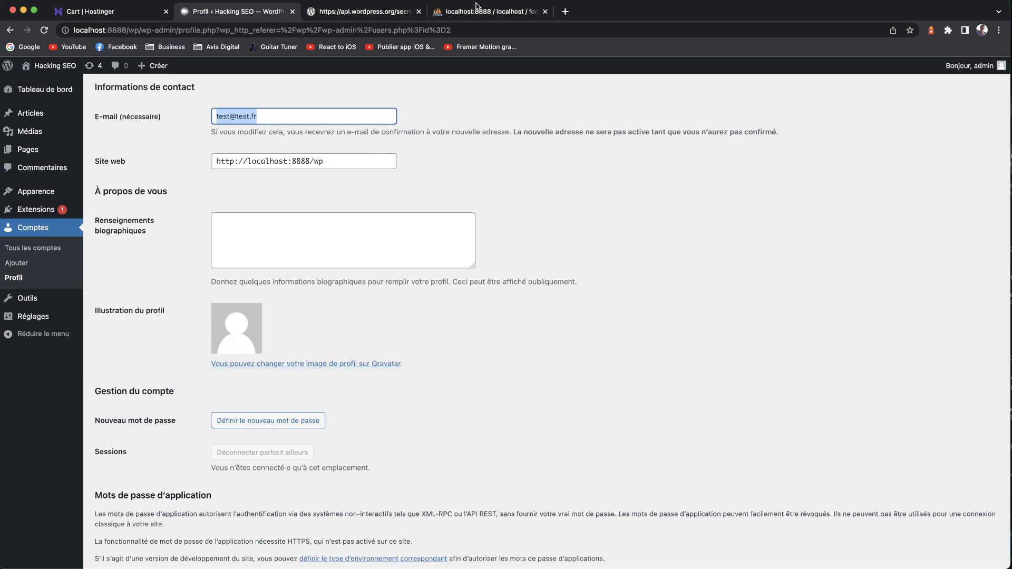
pyautogui.scroll(9, 214, 164)
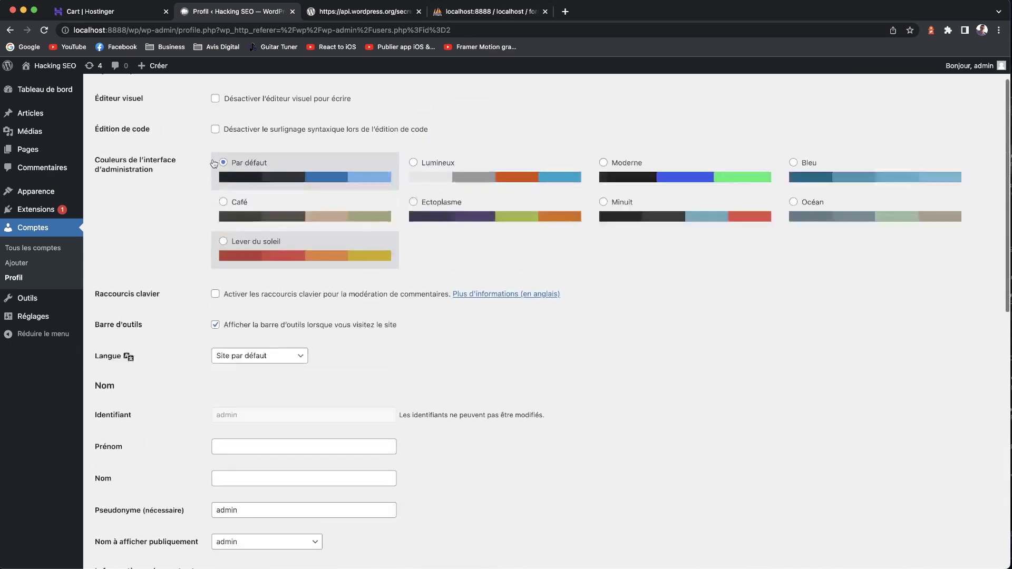
pyautogui.scroll(2, 214, 164)
pyautogui.click(461, 13)
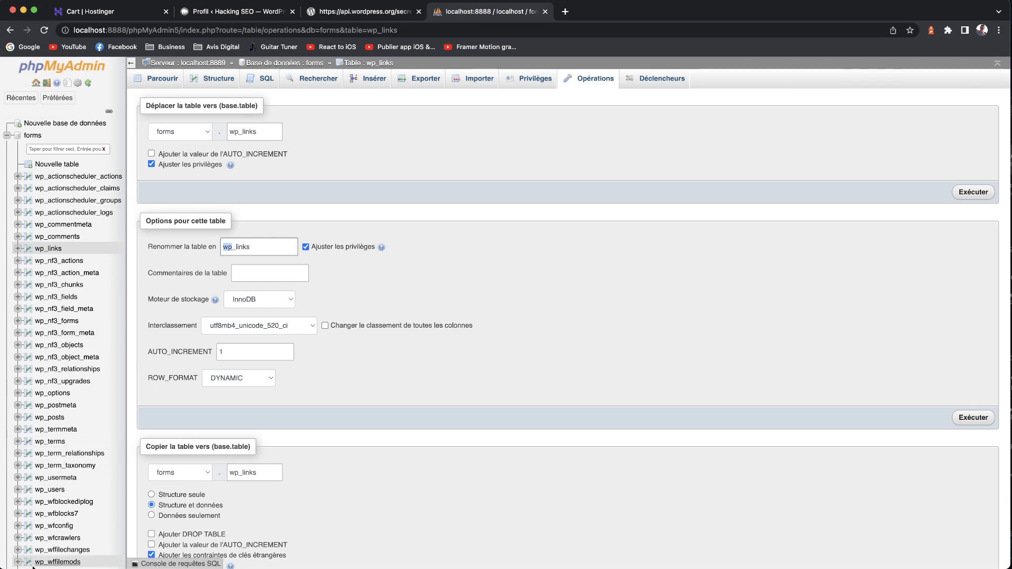
# - Browse the wp_users table listing both accounts, then go back to the WordPress Profil tab
pyautogui.click(50, 489)
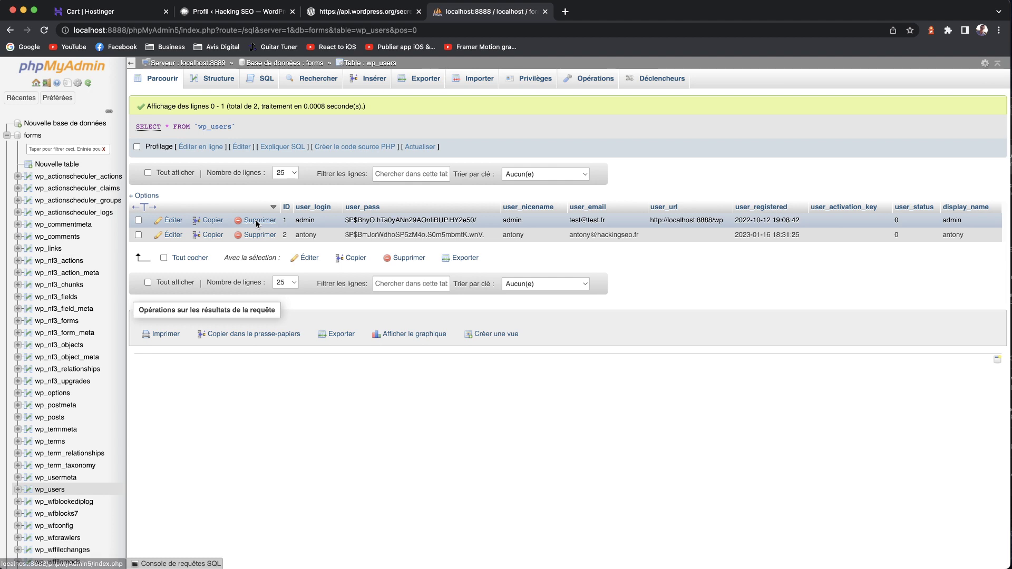
pyautogui.click(210, 11)
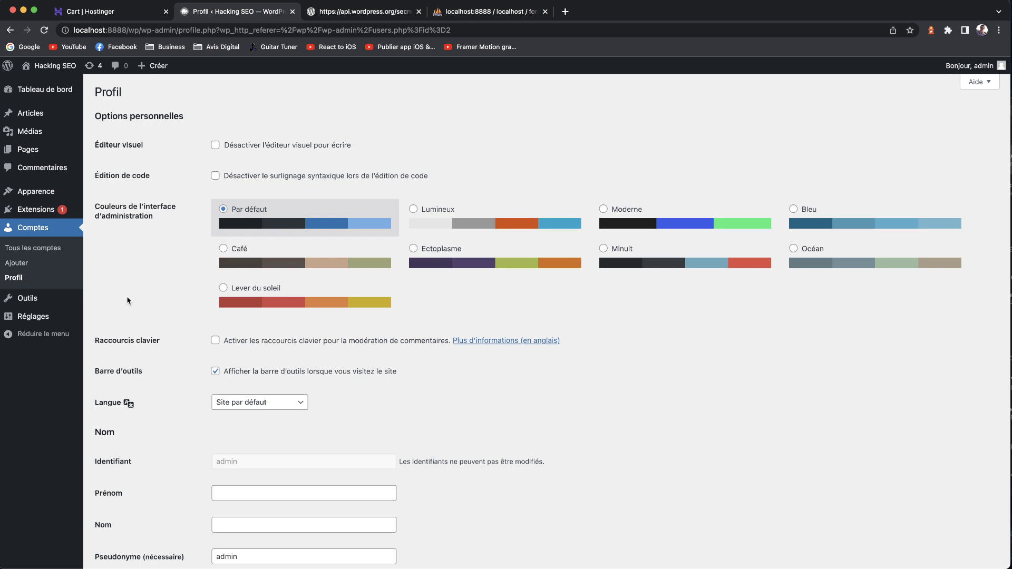
# - Go to the WordPress Tableau de bord, then bring the VS Code wp-config.php window forward
pyautogui.moveTo(75, 87)
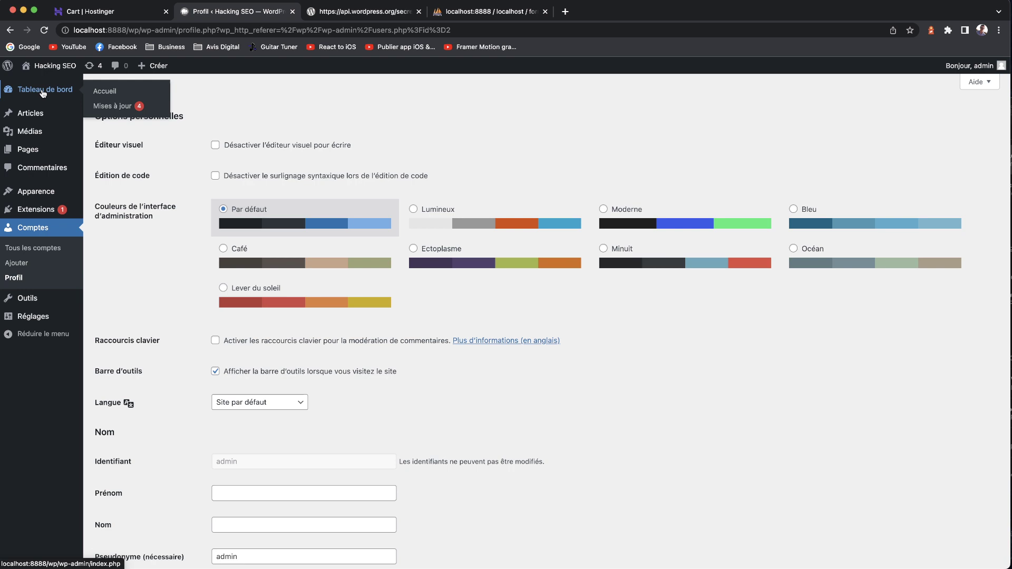
pyautogui.click(43, 93)
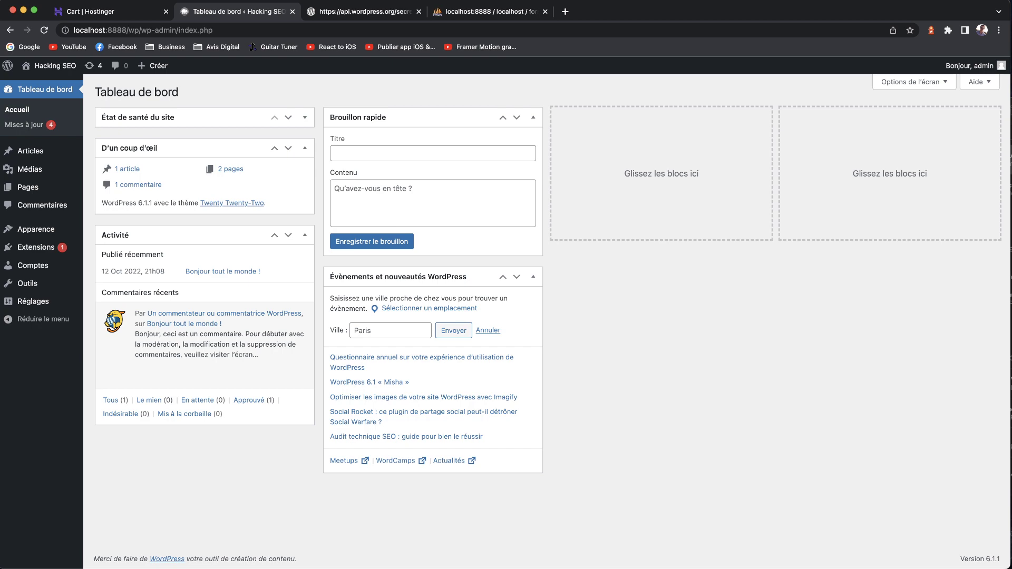
pyautogui.press('super+Tab')
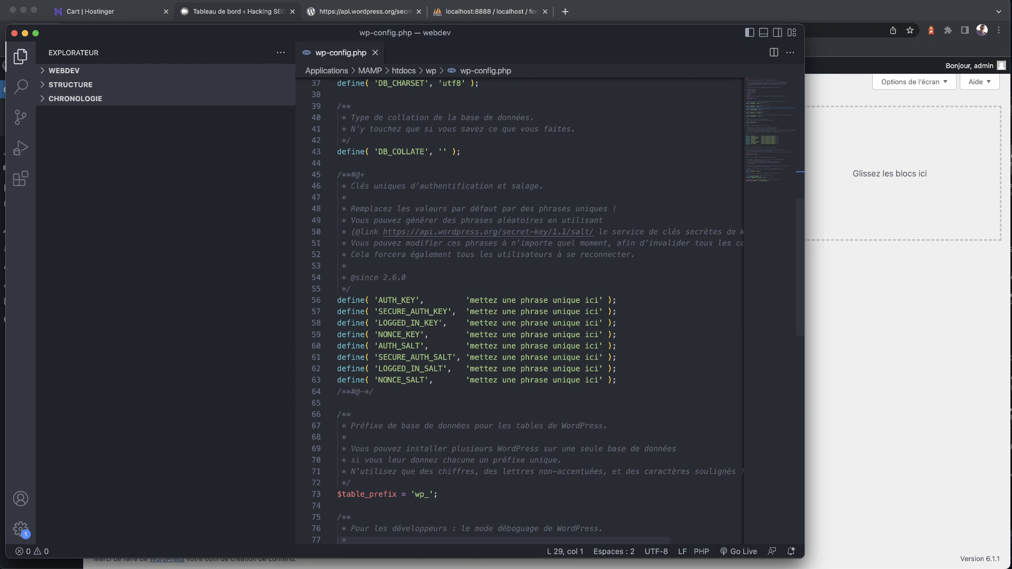
# - In Finder, go from Applications into MAMP's htdocs and the wp site folder
pyautogui.click(46, 567)
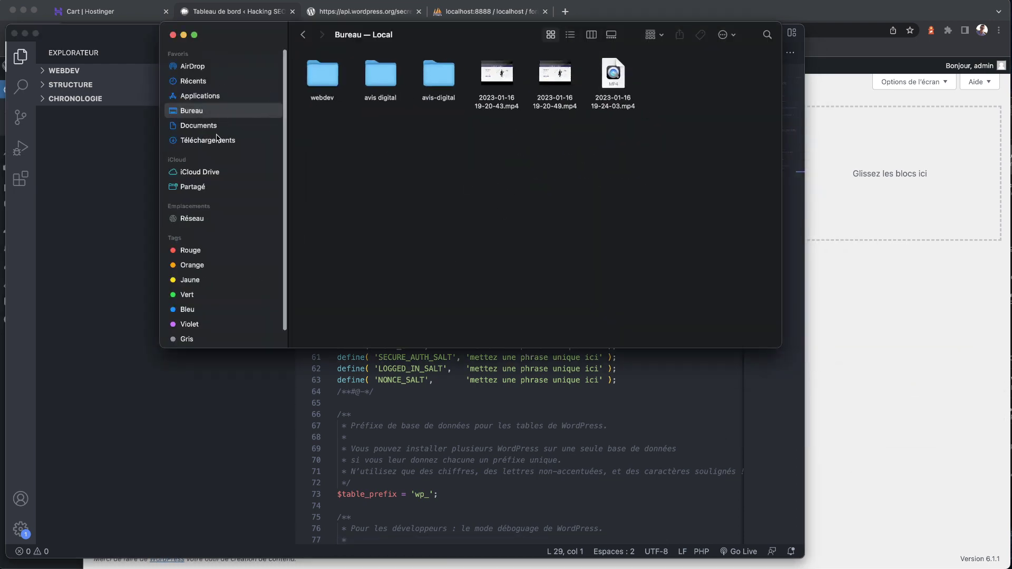
pyautogui.click(216, 139)
pyautogui.click(207, 83)
pyautogui.click(216, 96)
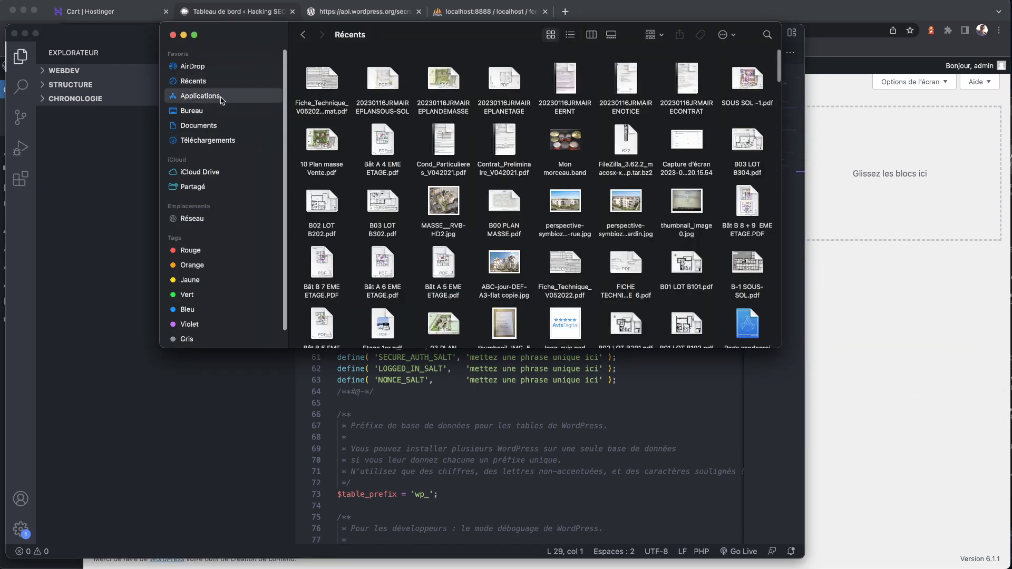
pyautogui.click(325, 228)
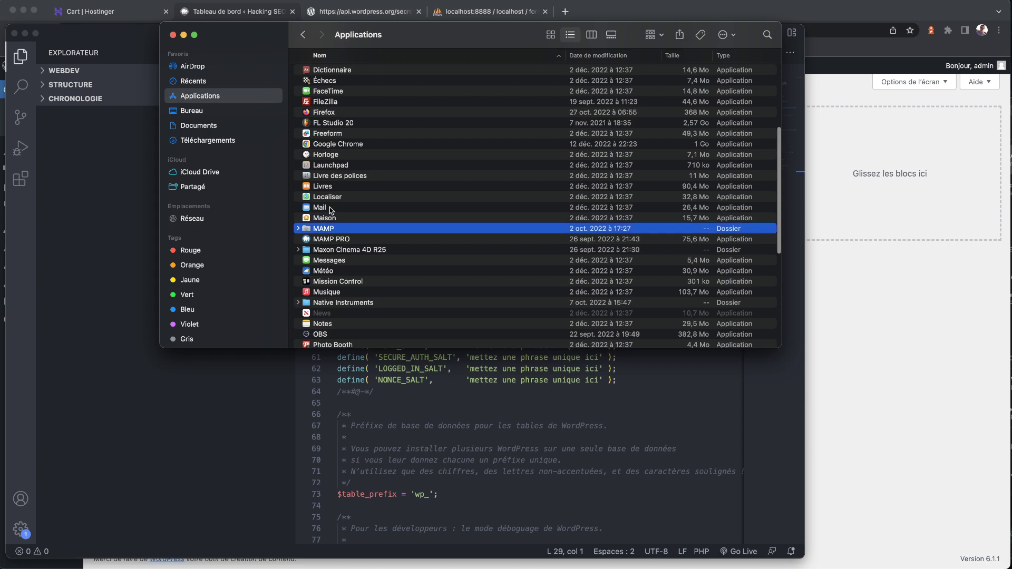
pyautogui.doubleClick(329, 125)
pyautogui.doubleClick(320, 127)
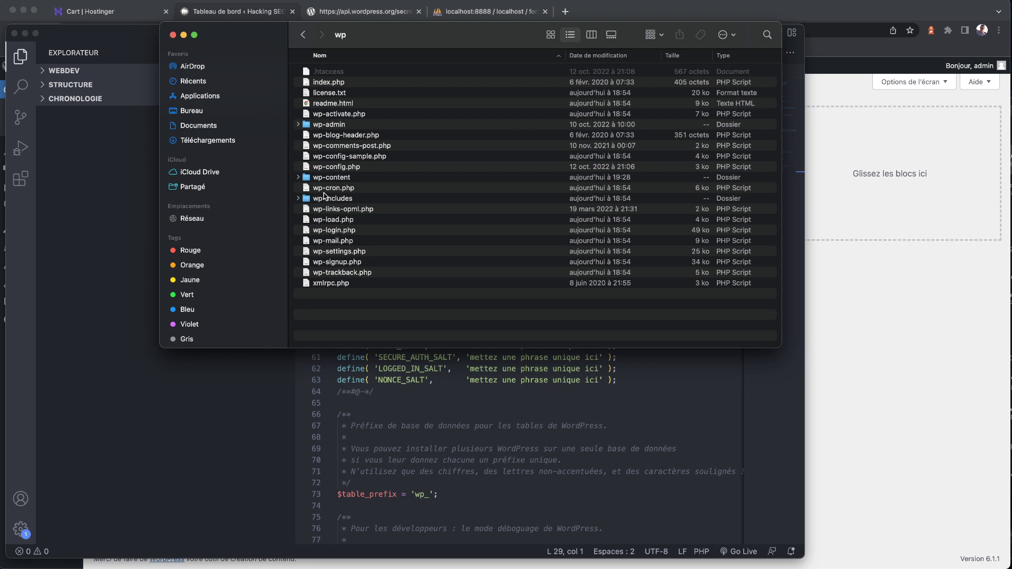
# - Check the generated secret keys page, then select wp-config.php and return to VS Code
pyautogui.click(184, 35)
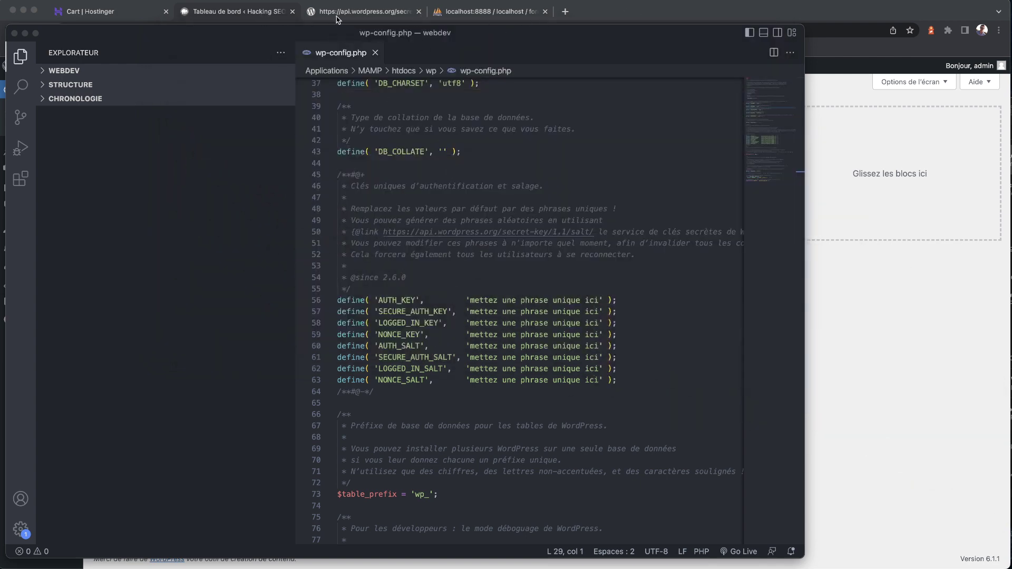
pyautogui.click(352, 15)
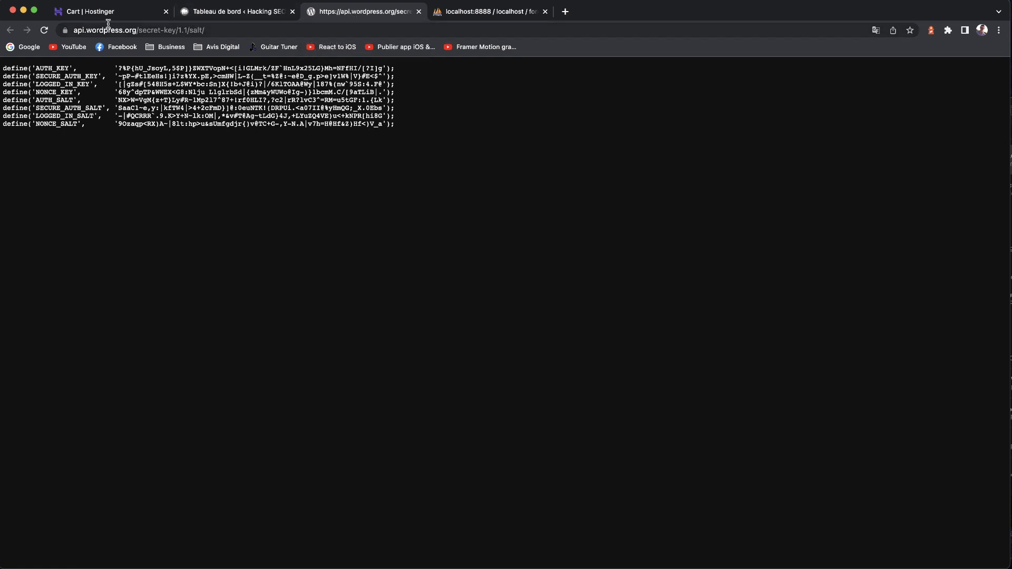
pyautogui.click(53, 567)
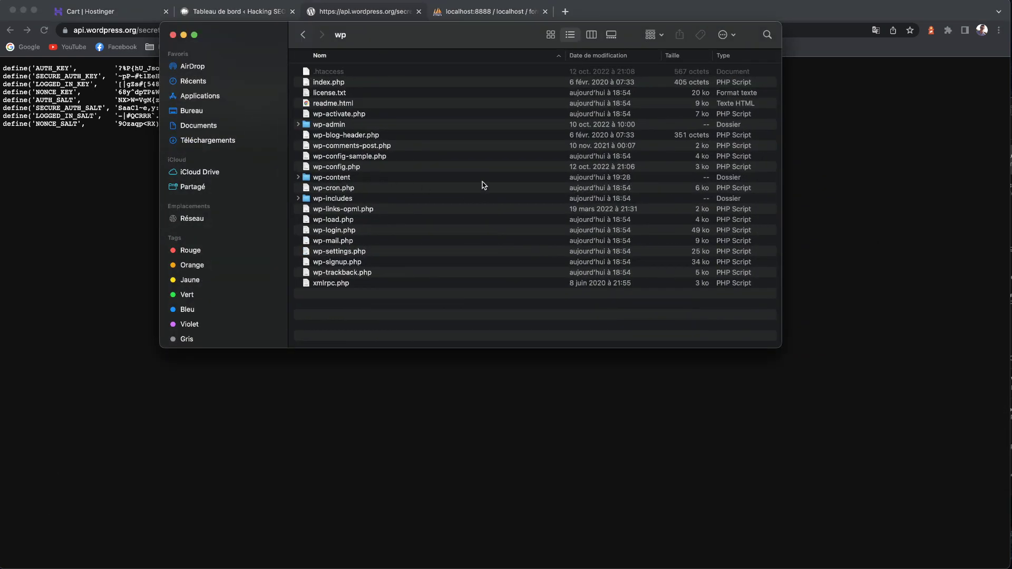
pyautogui.click(329, 172)
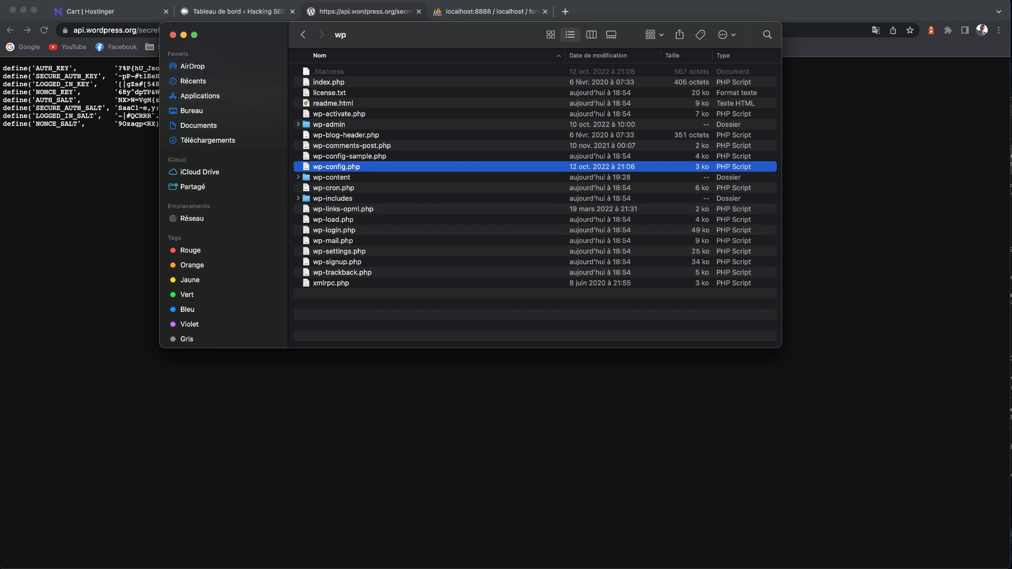
pyautogui.press('super+Tab')
# - Look over the placeholder AUTH_KEY definitions in wp-config.php, then bring up the generated secret-keys page
pyautogui.scroll(10, 402, 159)
pyautogui.scroll(-11, 402, 160)
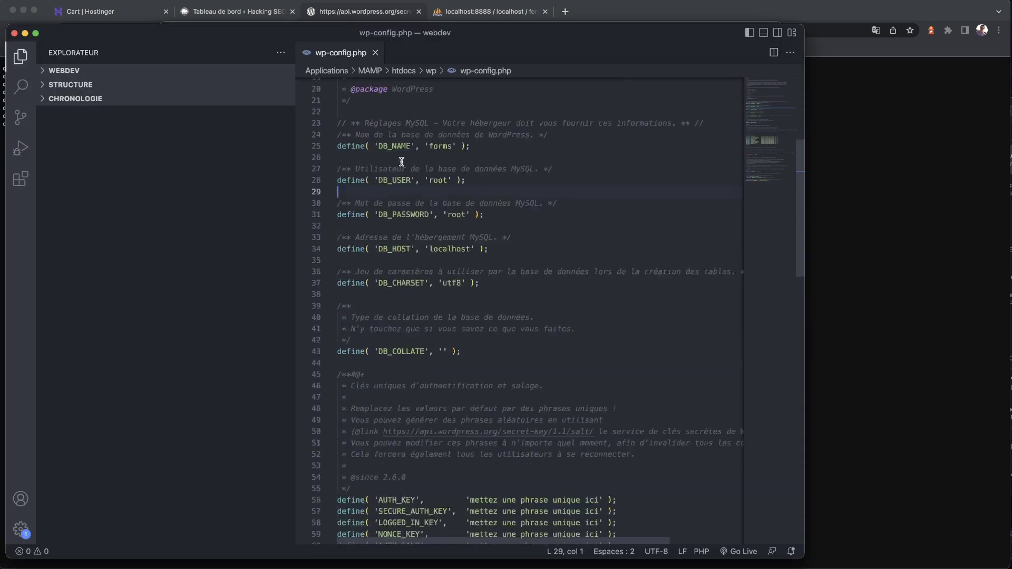
pyautogui.scroll(8, 402, 162)
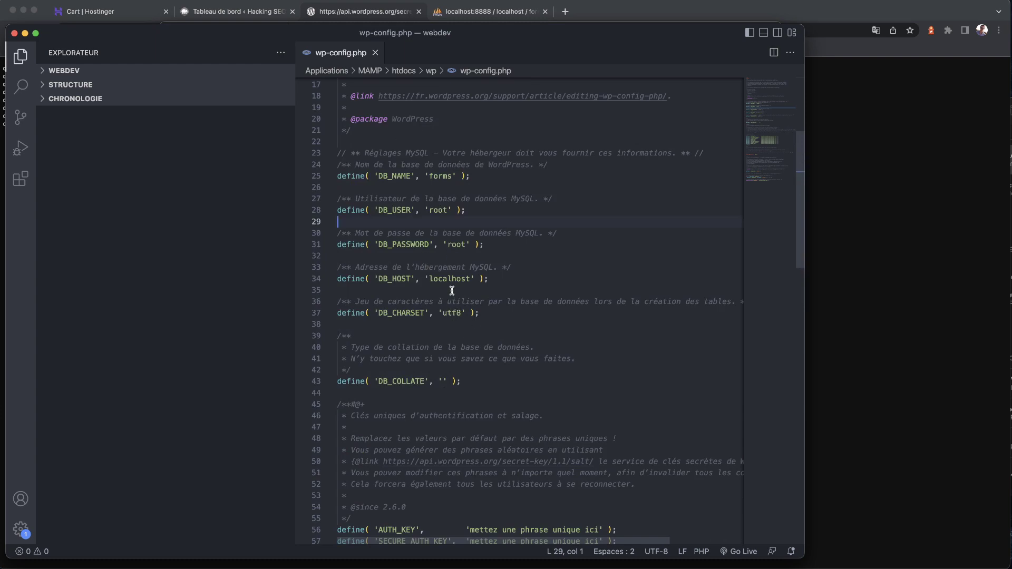
pyautogui.scroll(-11, 451, 291)
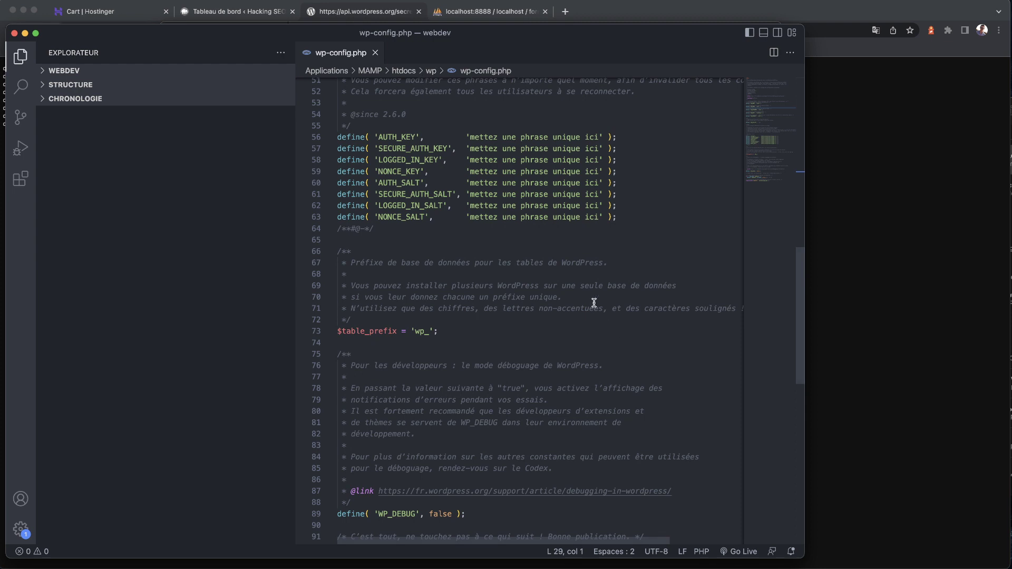
pyautogui.click(375, 14)
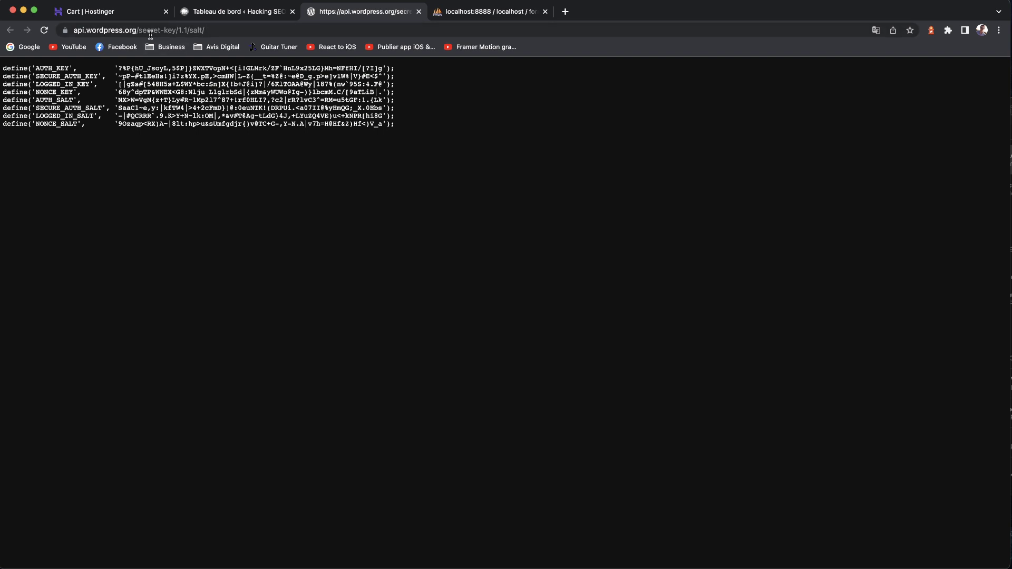
# - Regenerate the WordPress salt keys by reloading the api.wordpress.org secret-key page repeatedly
pyautogui.click(205, 31)
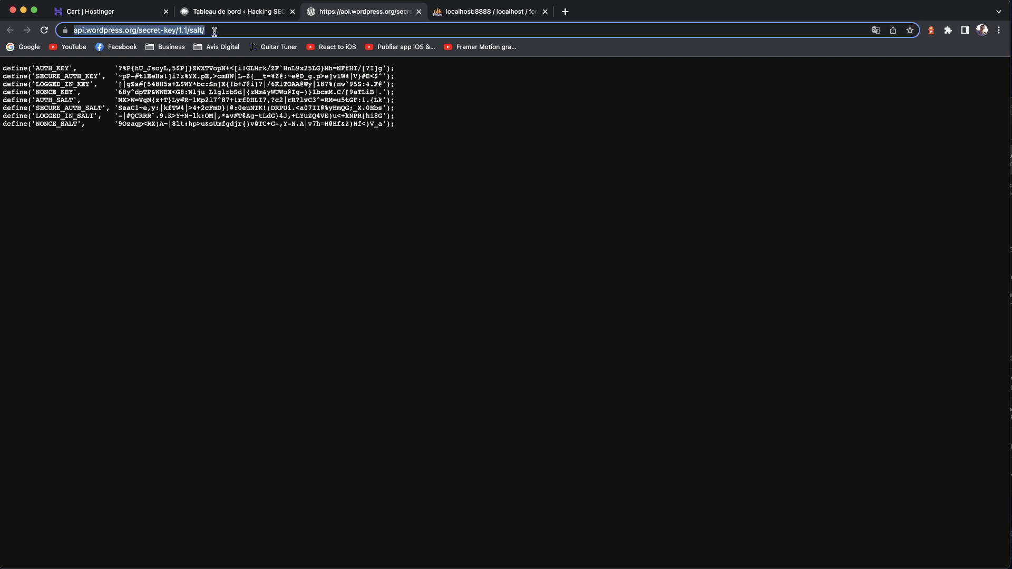
pyautogui.press('Return')
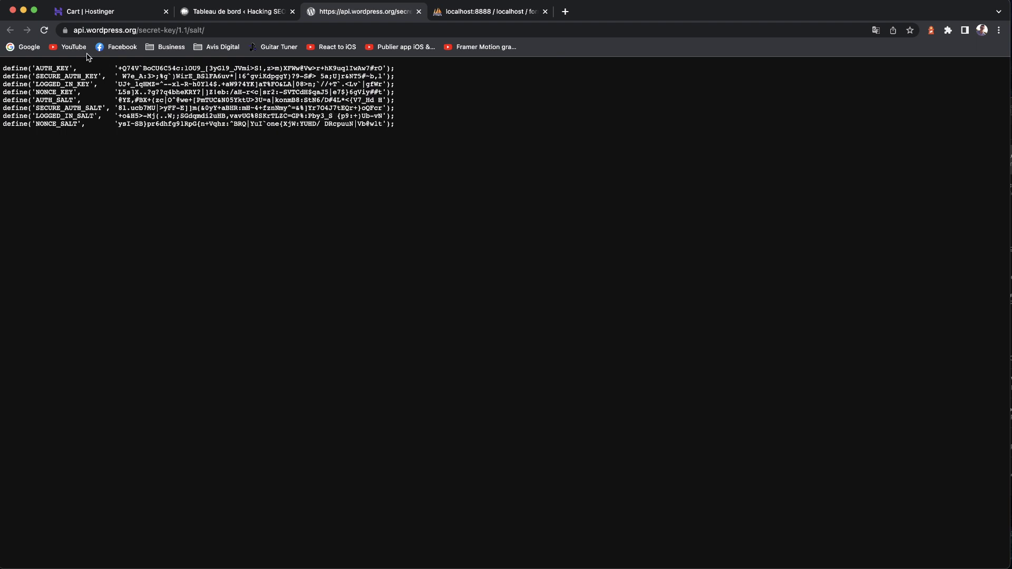
pyautogui.click(44, 30)
pyautogui.click(43, 31)
pyautogui.click(43, 30)
pyautogui.click(43, 31)
pyautogui.click(43, 31)
pyautogui.click(43, 31)
pyautogui.click(43, 31)
pyautogui.click(43, 30)
pyautogui.click(44, 31)
pyautogui.click(46, 31)
pyautogui.click(46, 30)
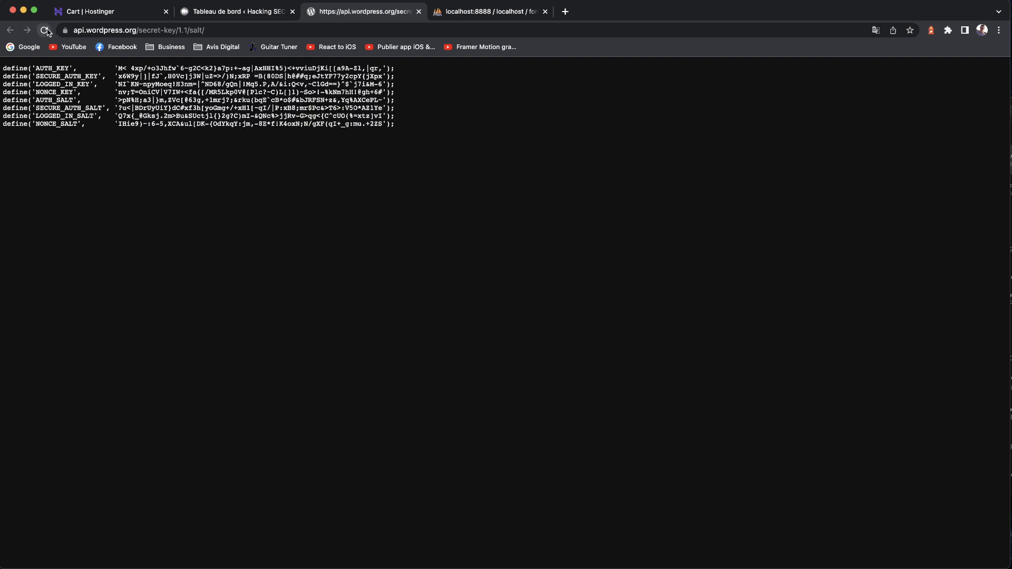
pyautogui.click(47, 32)
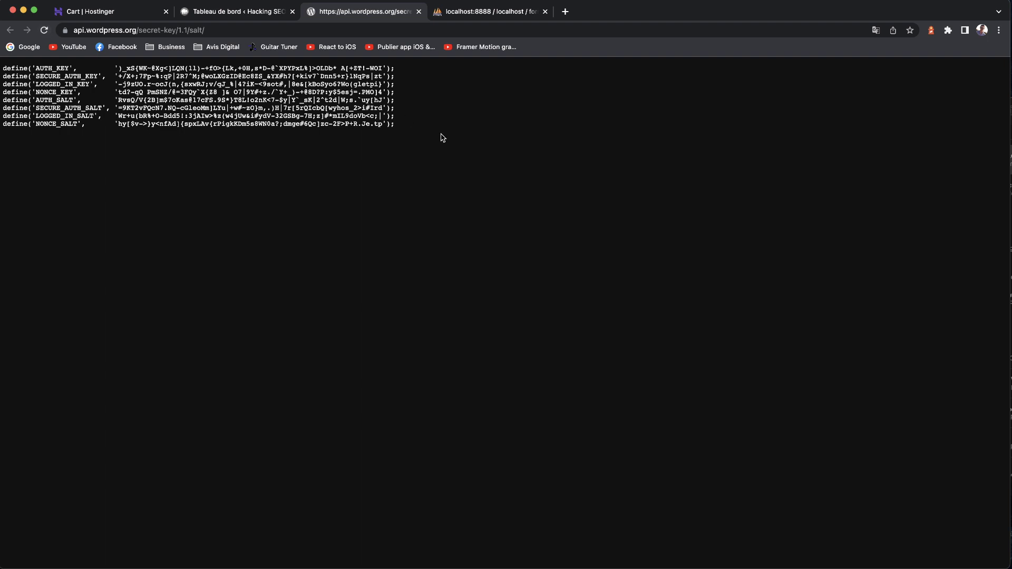
# - Copy all generated keys and paste them over the placeholder key lines in wp-config.php
pyautogui.press('super+a')
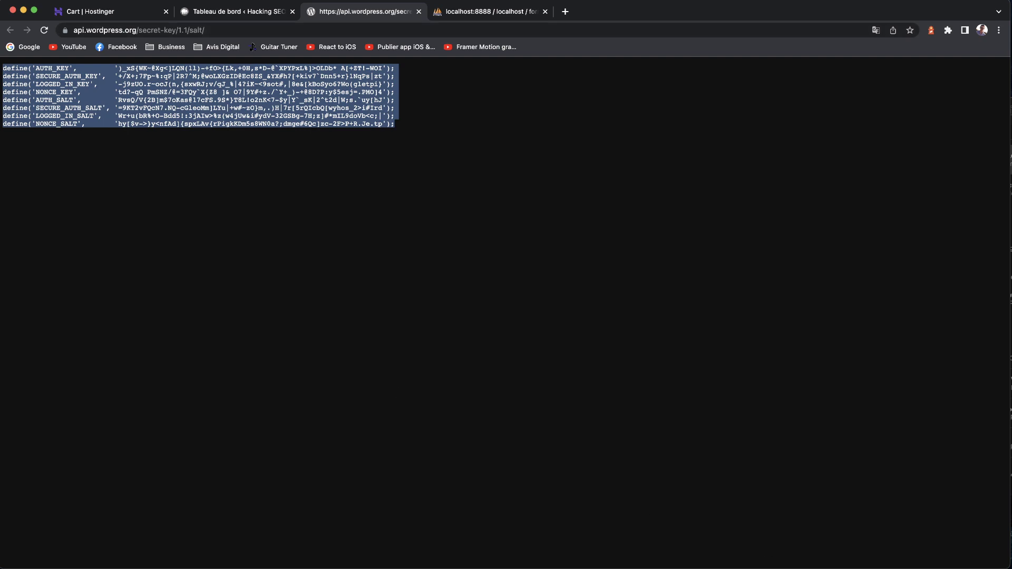
pyautogui.press('super+Tab')
pyautogui.moveTo(625, 218); pyautogui.dragTo(266, 140)
pyautogui.press('super+v')
# - Return to the start of the AUTH_KEY line in wp-config.php and minimise VS Code
pyautogui.hscroll(-3, 606, 179)
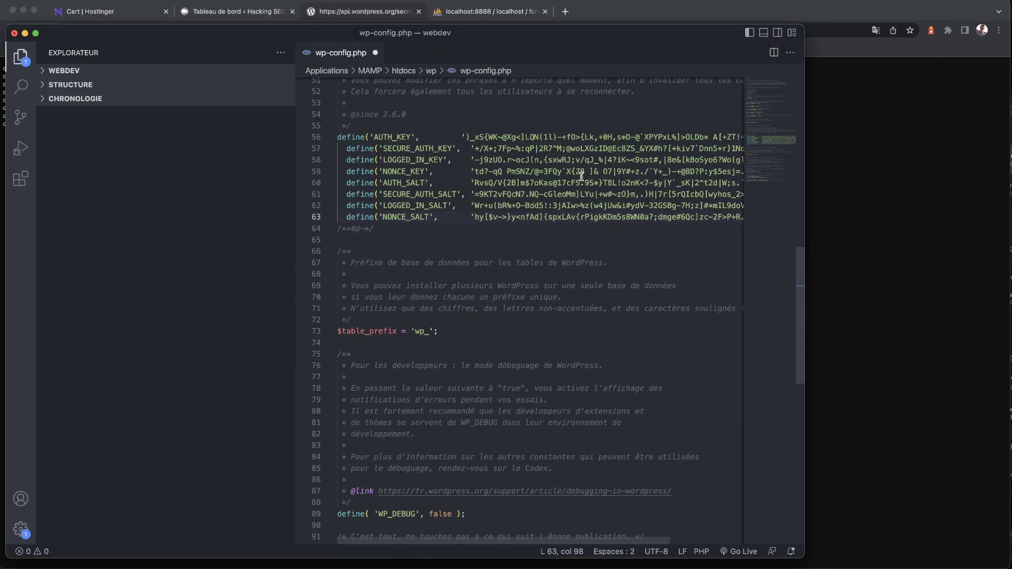
pyautogui.click(339, 139)
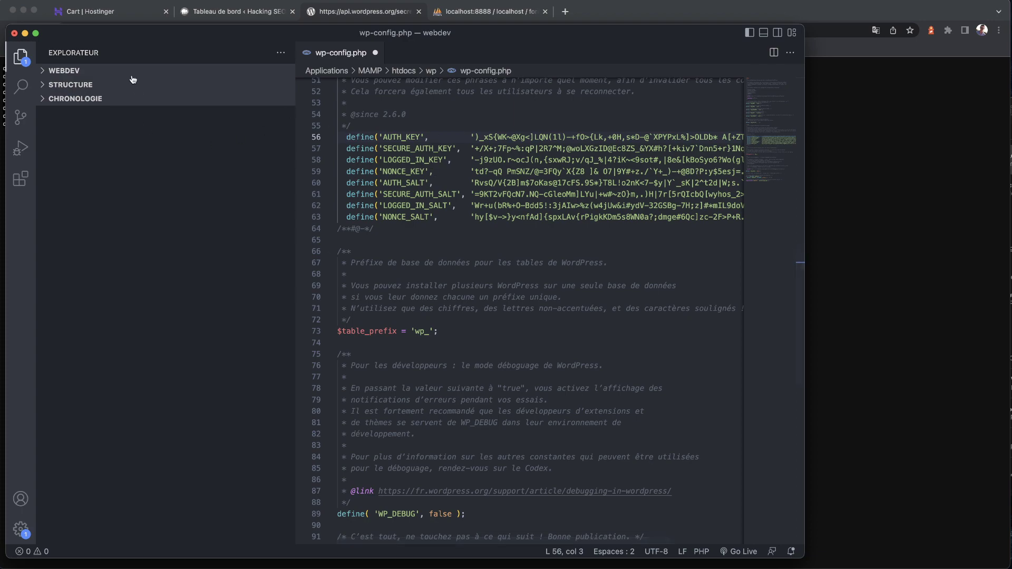
pyautogui.click(25, 32)
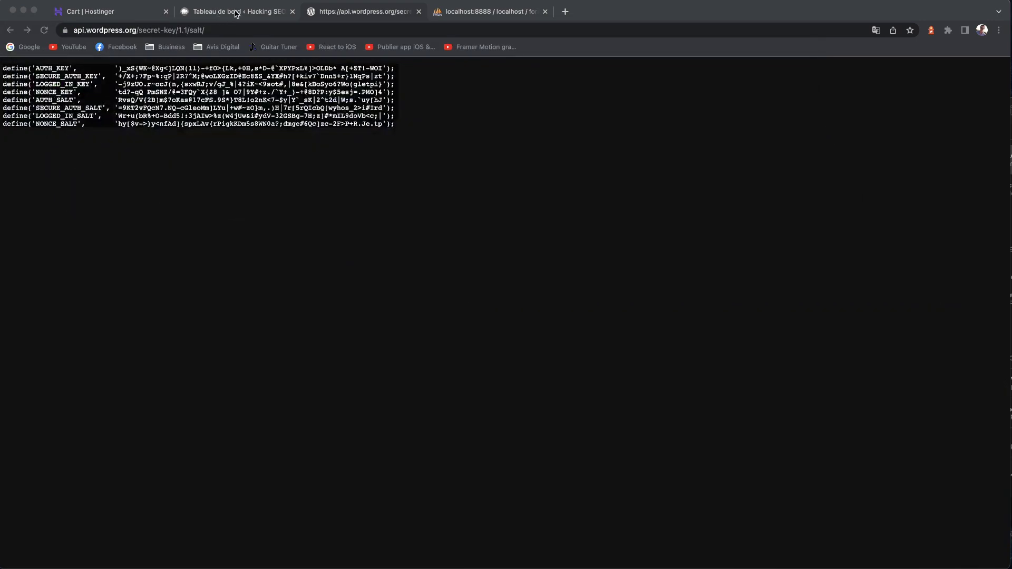
# - Switch to the WordPress dashboard and open the Ajouter des extensions page
pyautogui.click(235, 11)
pyautogui.moveTo(55, 263)
pyautogui.moveTo(36, 246)
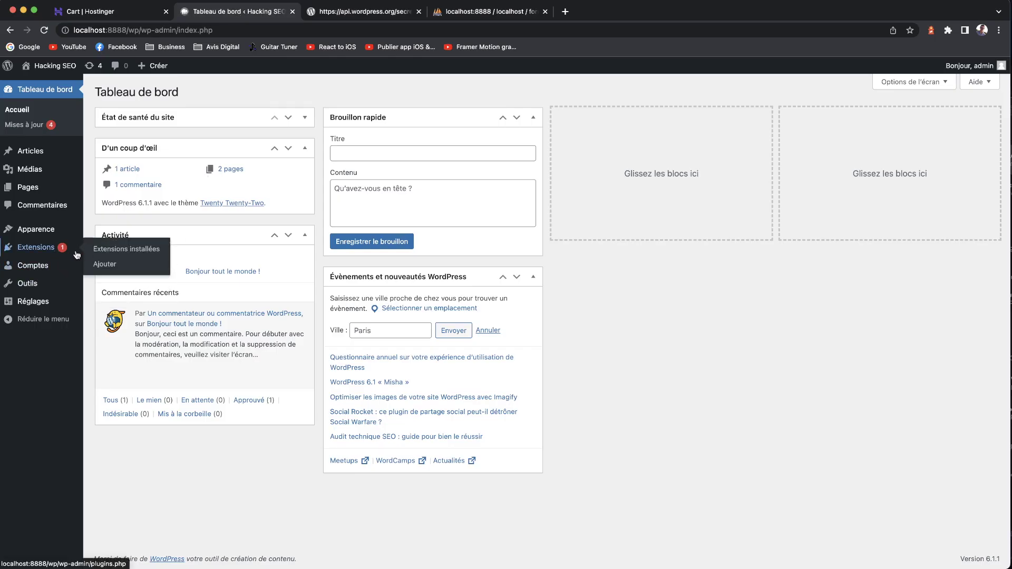
pyautogui.click(100, 264)
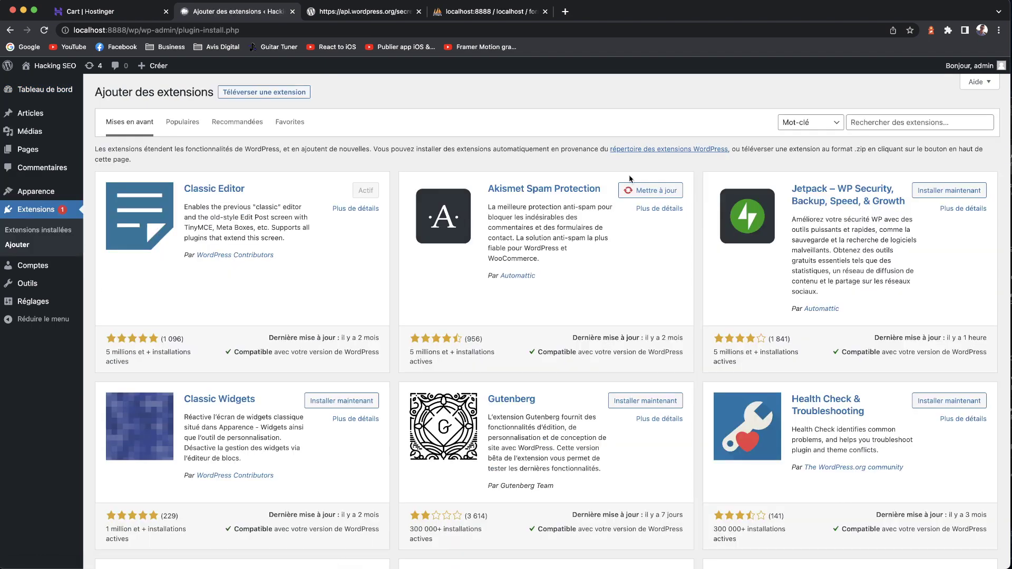
# - Search the plugin directory for 'iThemes Security', install and activate it, then open its settings
pyautogui.click(869, 122)
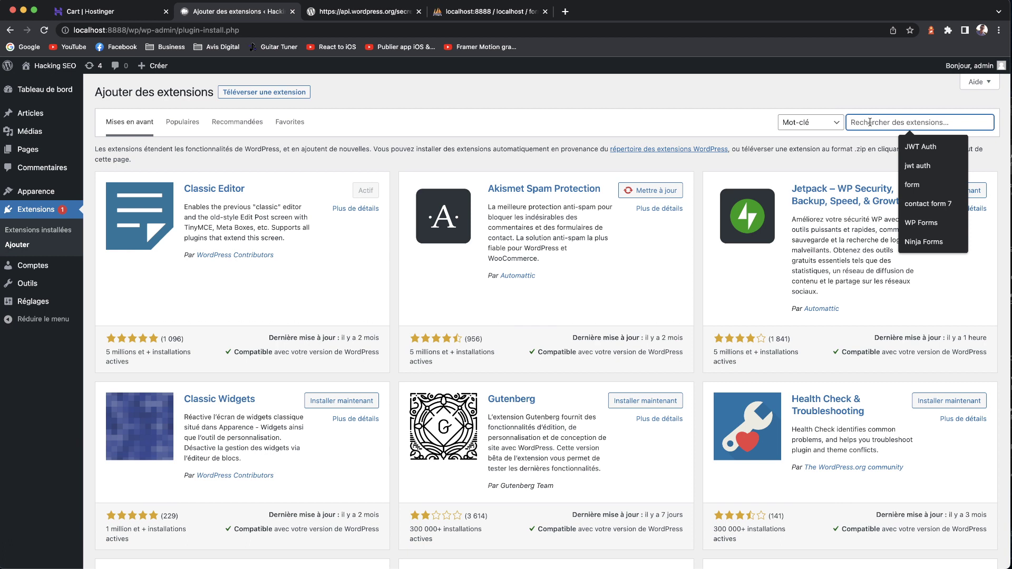
pyautogui.write('iThemes ')
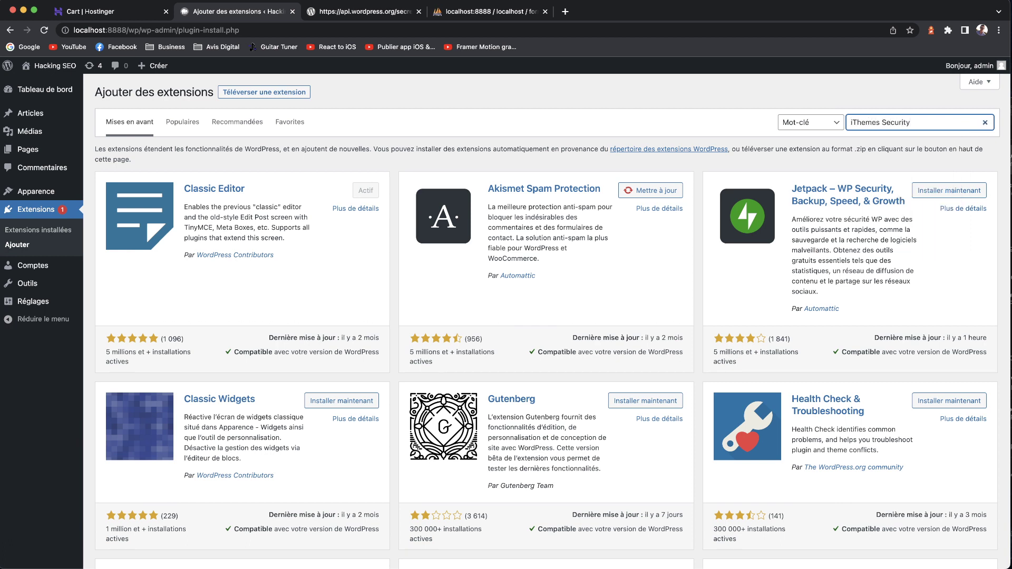
pyautogui.write('Security')
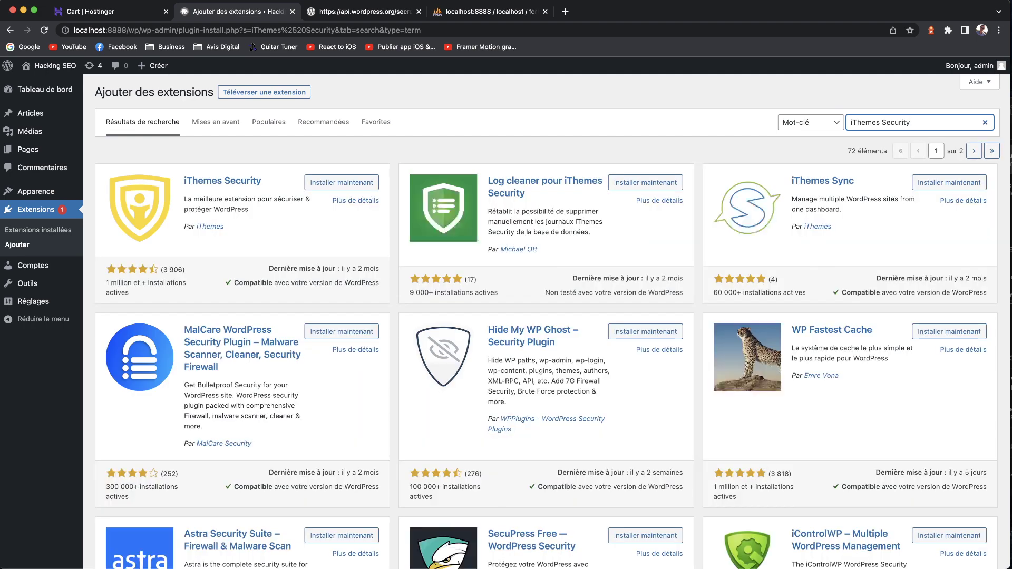
pyautogui.click(342, 182)
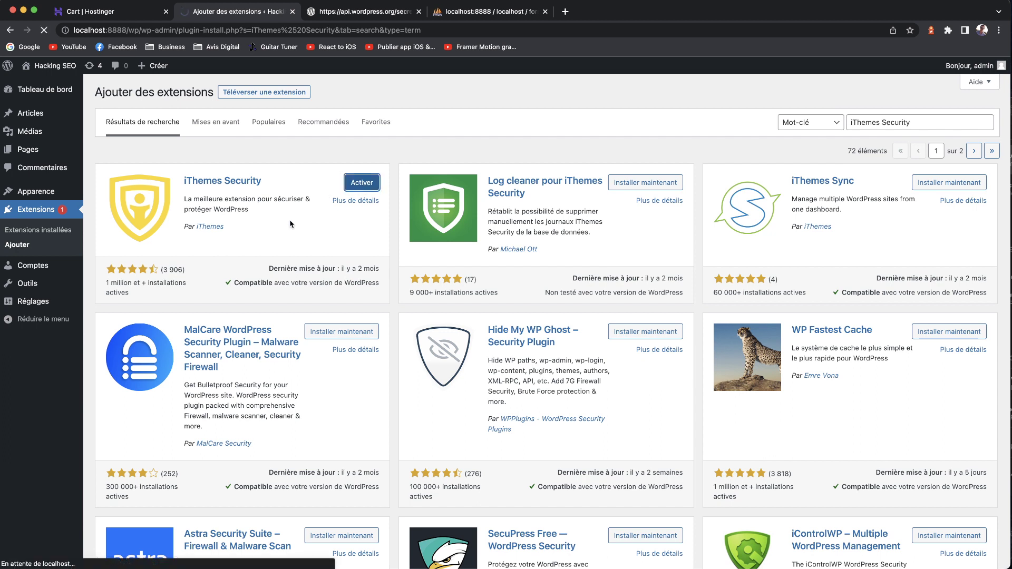
pyautogui.press('Return')
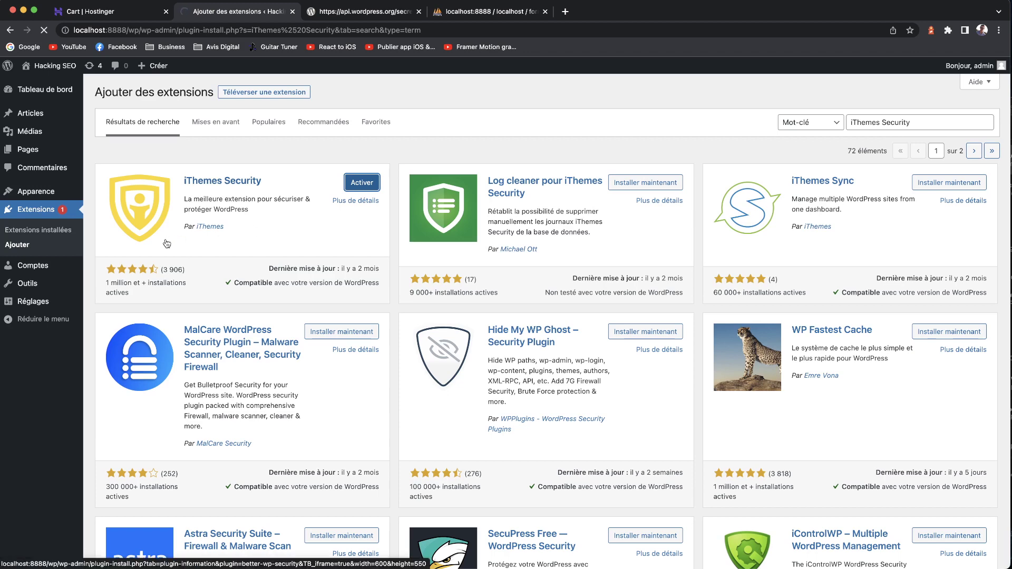
pyautogui.click(58, 328)
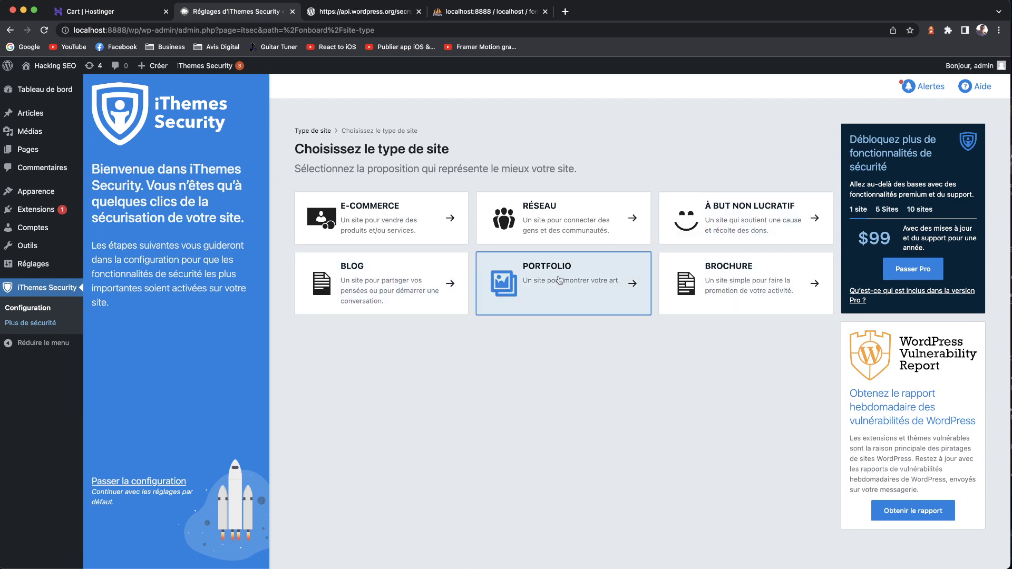
# - Skip the iThemes Security site-type step using 'Passer la configuration' on the welcome panel
pyautogui.scroll(-1, 401, 272)
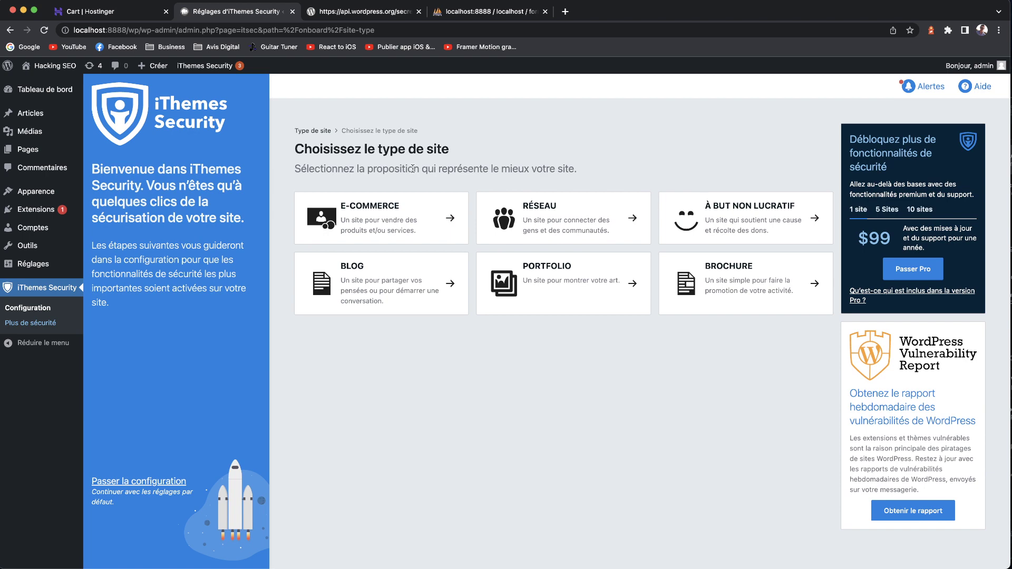
pyautogui.click(133, 481)
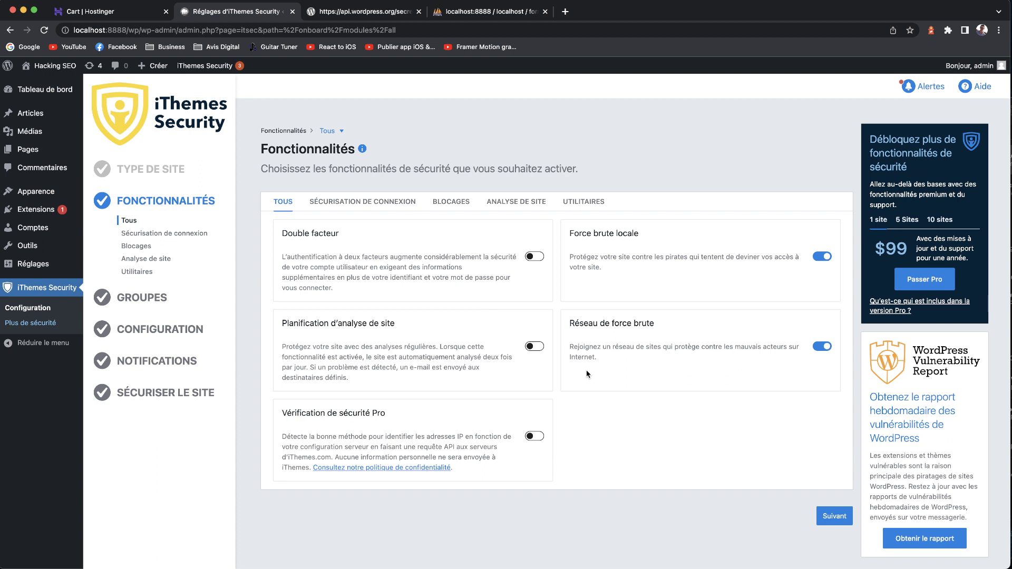
# - Browse the site scan, lockout, utility and login security categories, leaving scheduled scans off, then show all
pyautogui.click(517, 202)
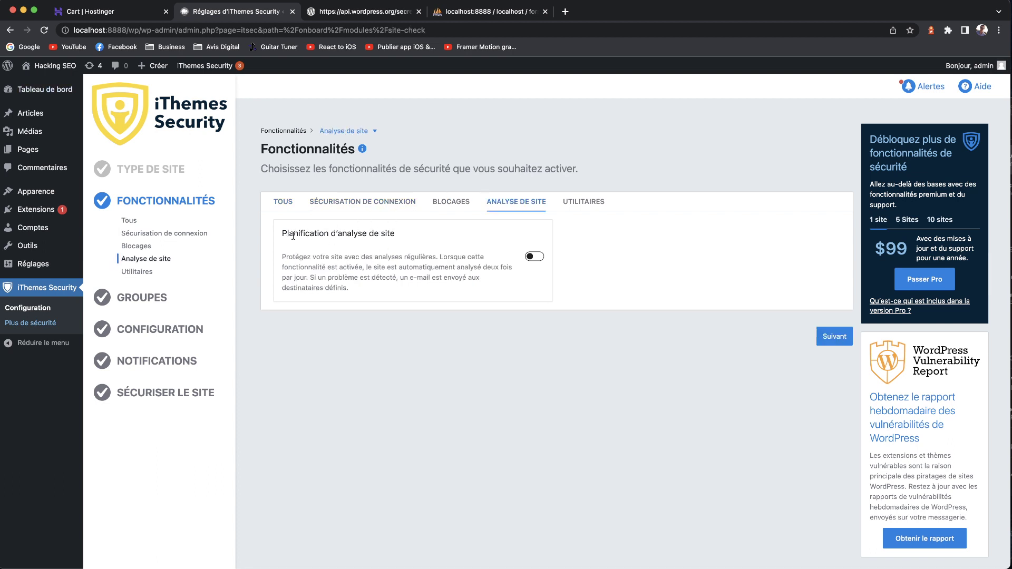
pyautogui.moveTo(282, 233); pyautogui.dragTo(402, 239)
pyautogui.click(403, 240)
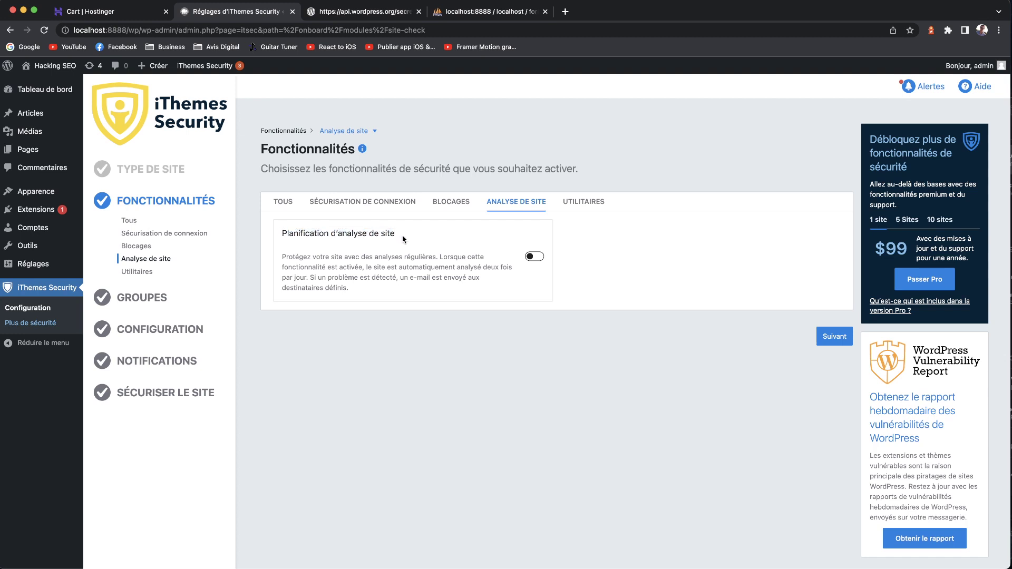
pyautogui.click(536, 261)
pyautogui.click(536, 261)
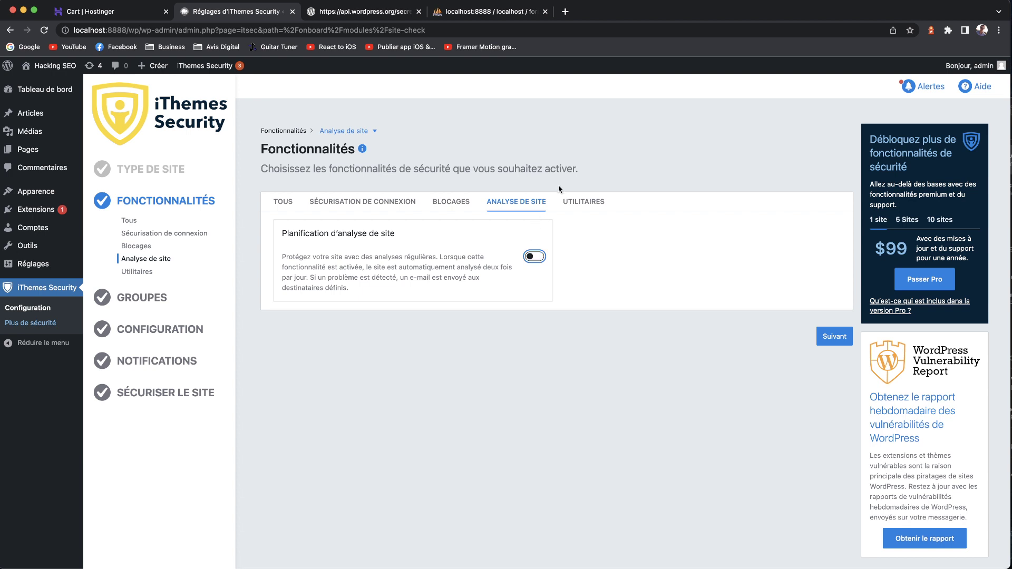
pyautogui.click(456, 201)
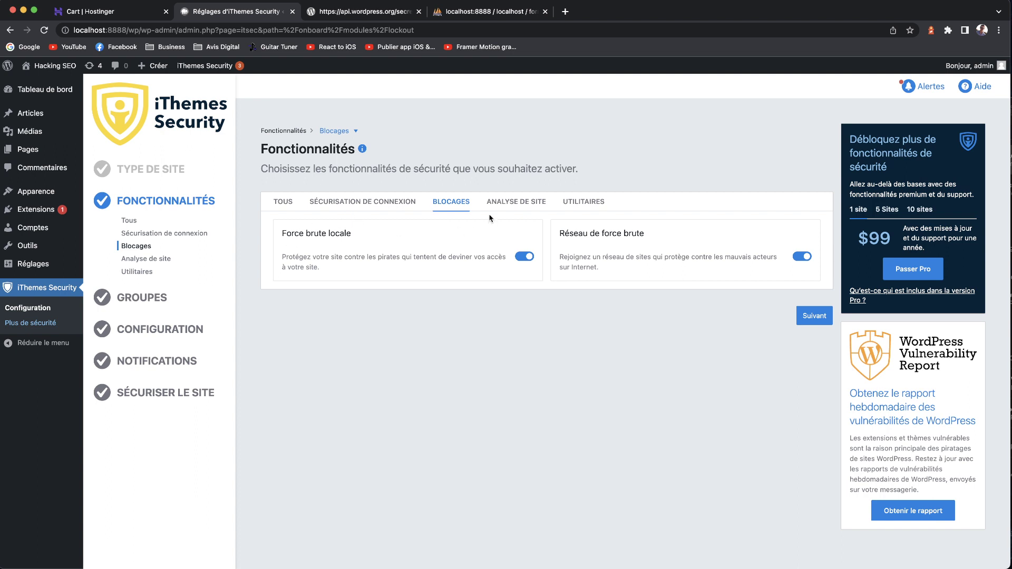
pyautogui.click(577, 204)
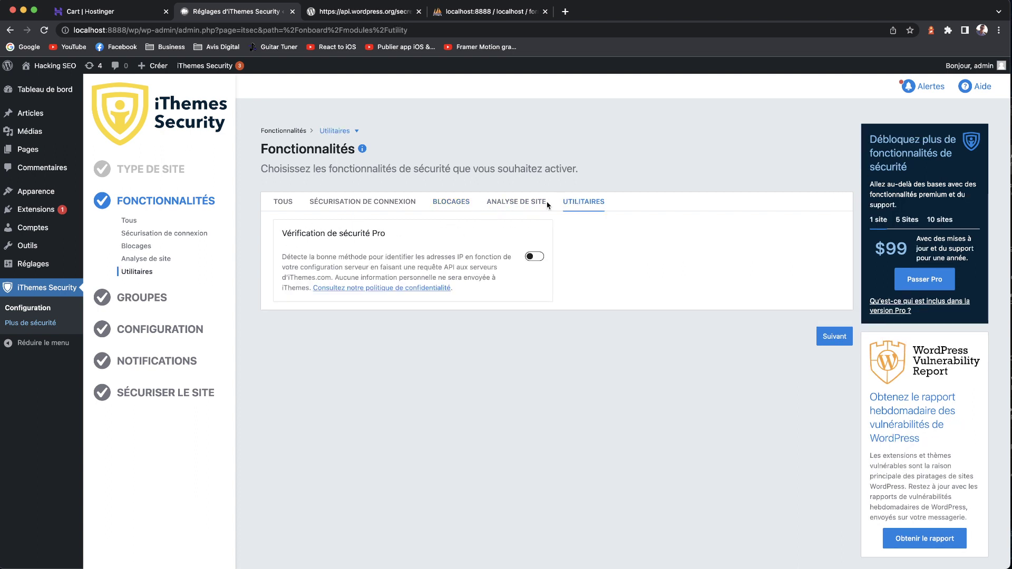
pyautogui.click(380, 209)
pyautogui.click(284, 204)
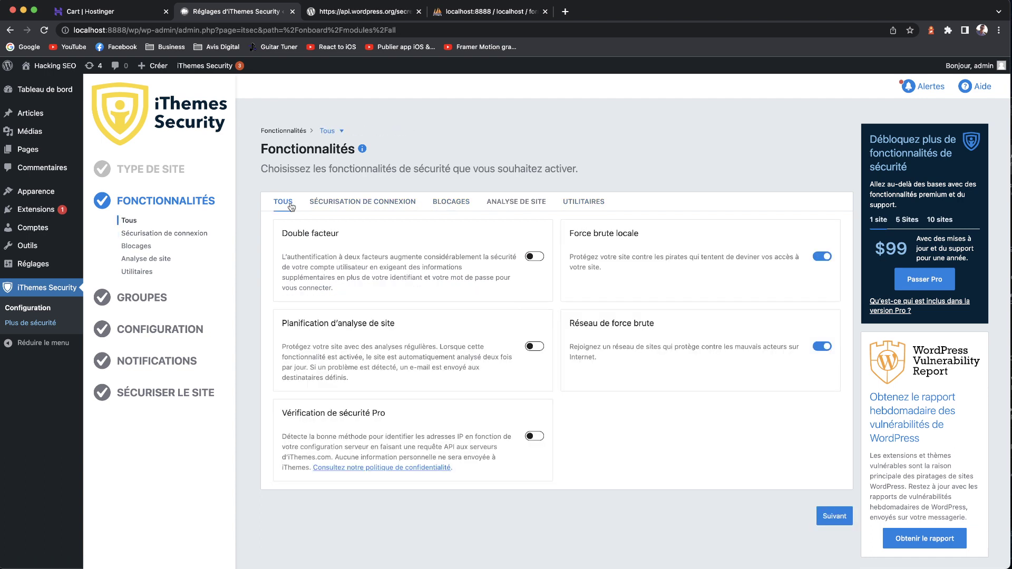
# - Step through the login security, lockout, site scan and utilities features to reach the Groupes step
pyautogui.click(843, 522)
pyautogui.click(835, 337)
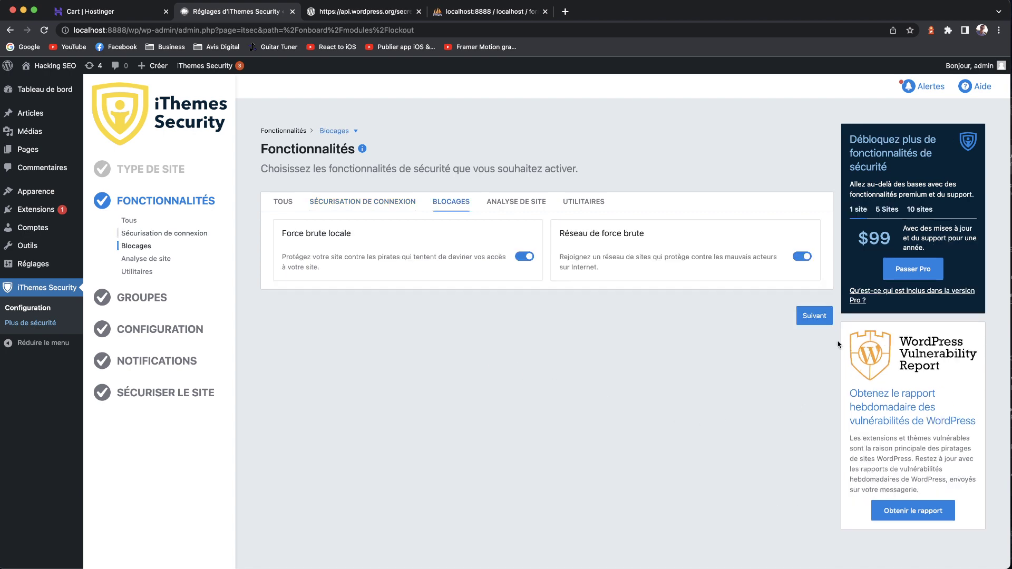
pyautogui.click(834, 337)
pyautogui.click(834, 338)
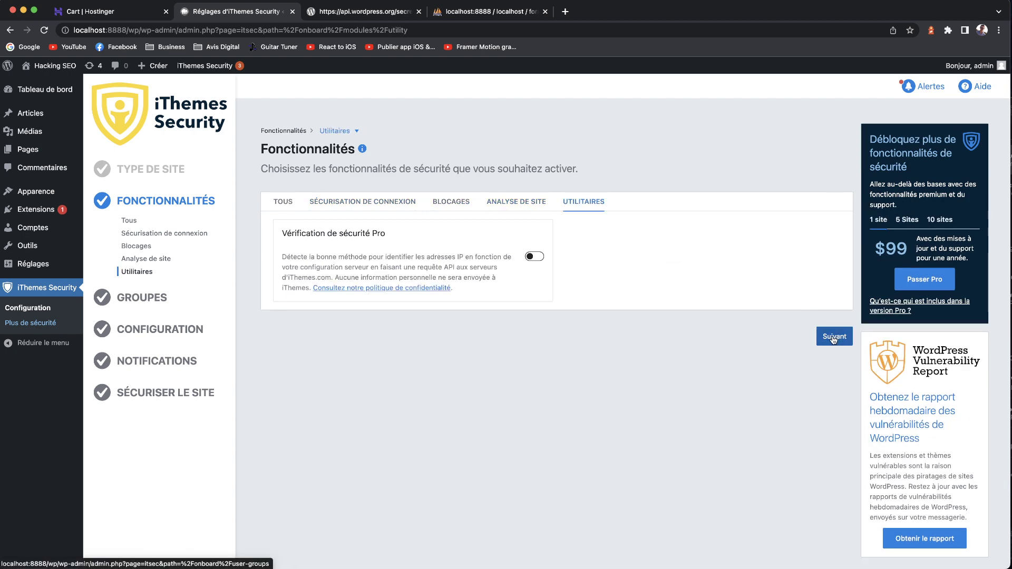
pyautogui.click(834, 339)
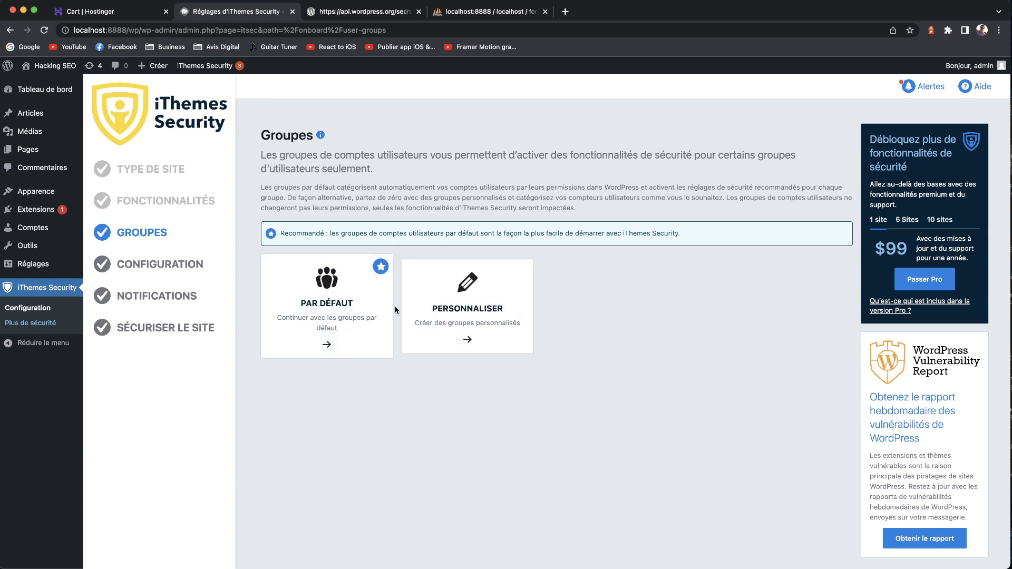
# - Choose the PAR DÉFAUT user groups, review the Administrateurs group, and skip the remaining group settings
pyautogui.click(331, 311)
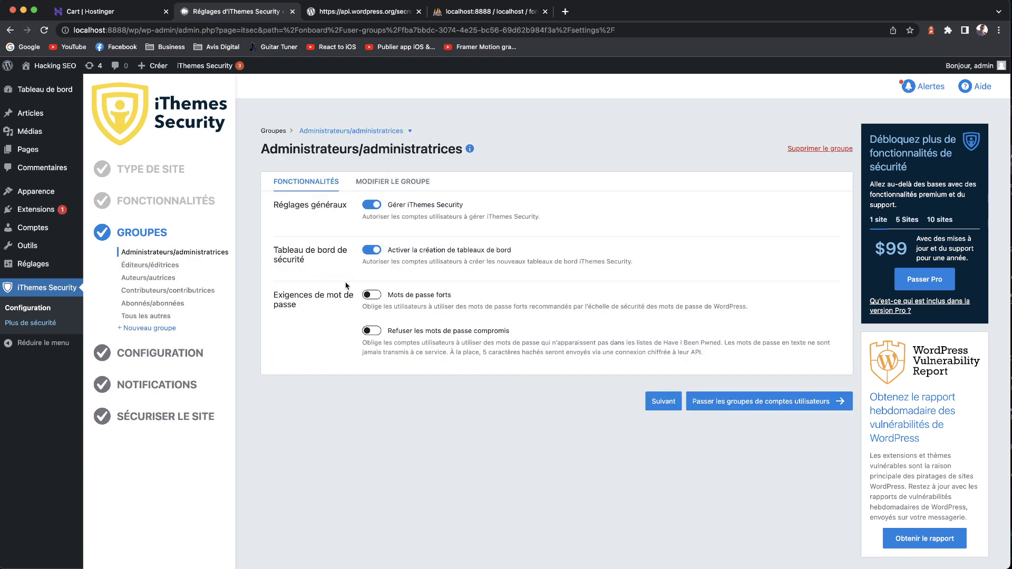
pyautogui.click(404, 185)
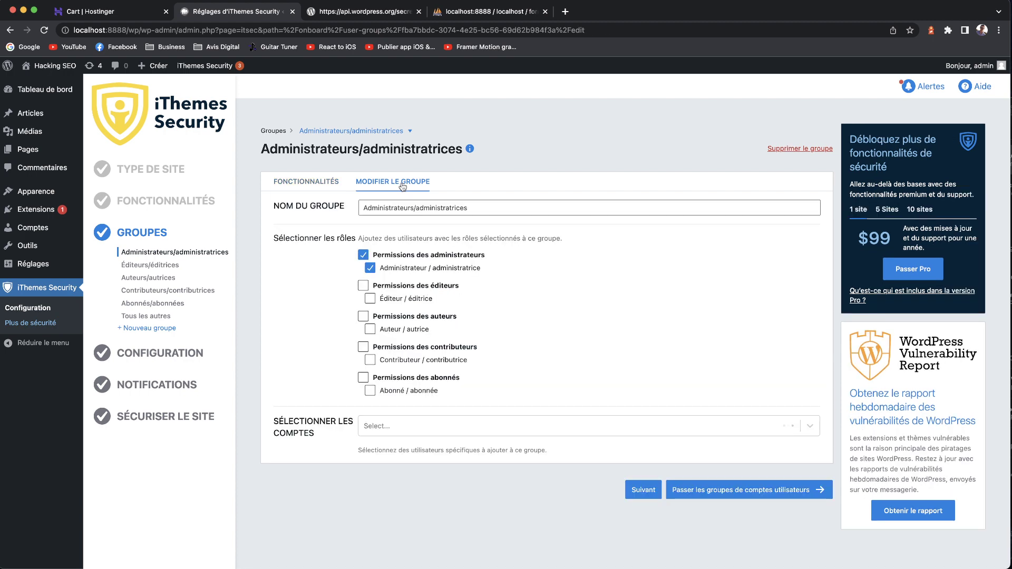
pyautogui.click(312, 188)
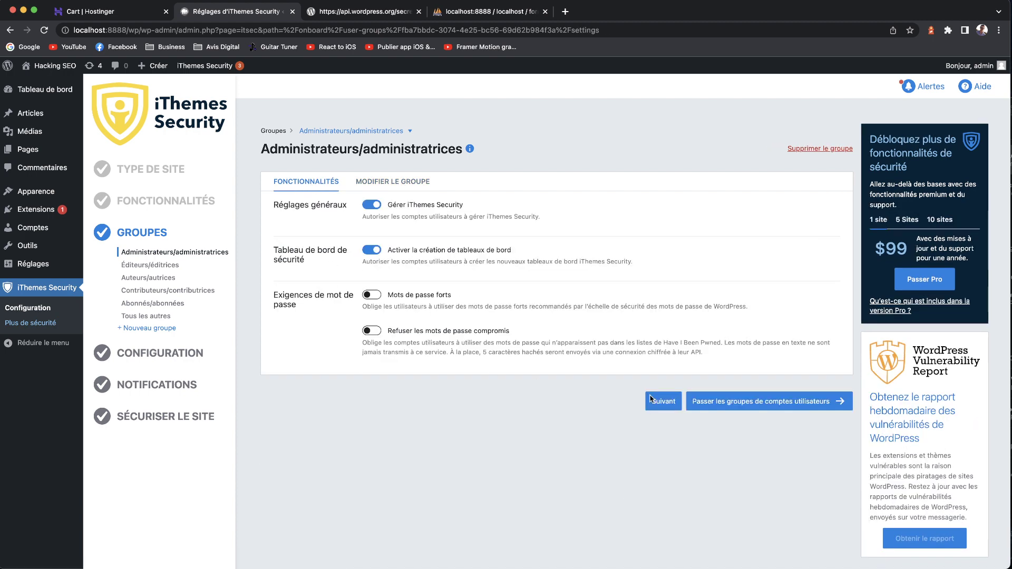
pyautogui.click(702, 404)
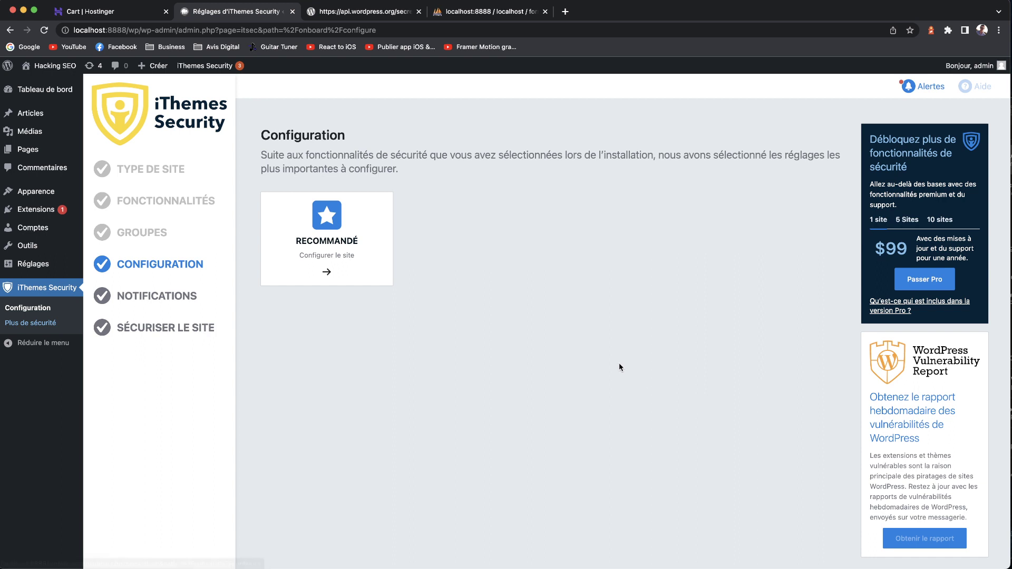
# - Apply the Recommandé configuration and continue past general settings, brute force network and notifications
pyautogui.click(371, 275)
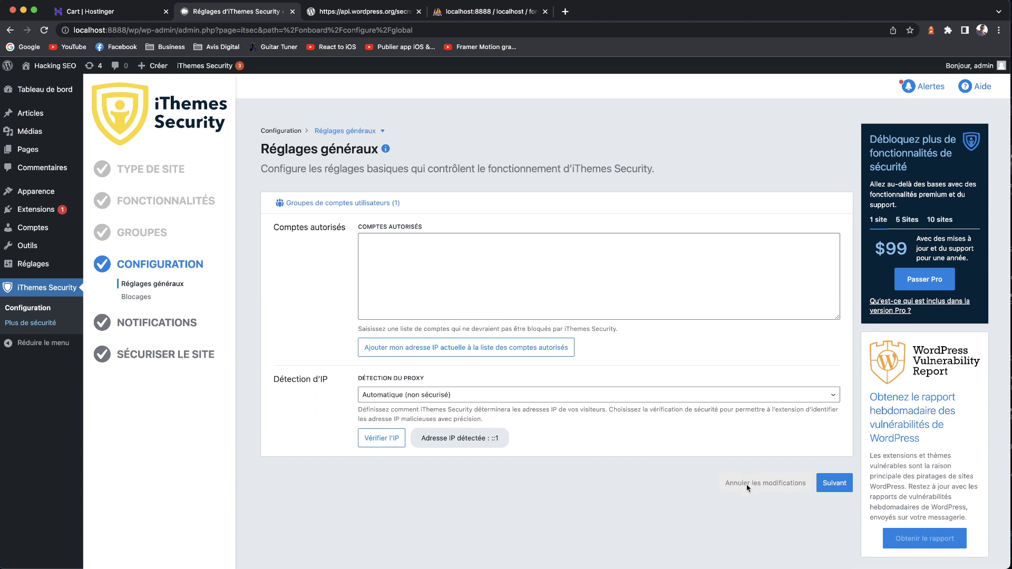
pyautogui.click(832, 483)
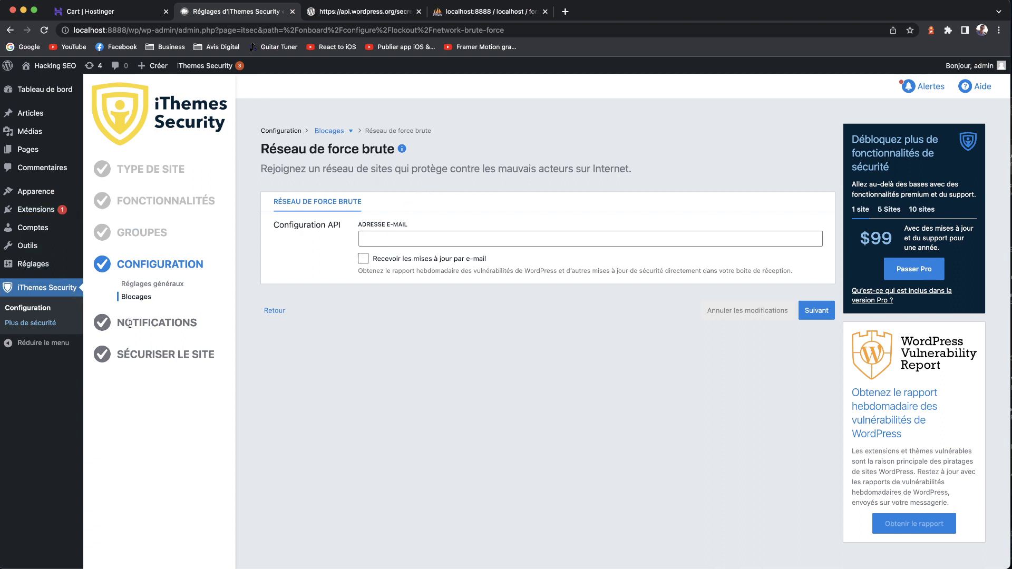
pyautogui.click(799, 311)
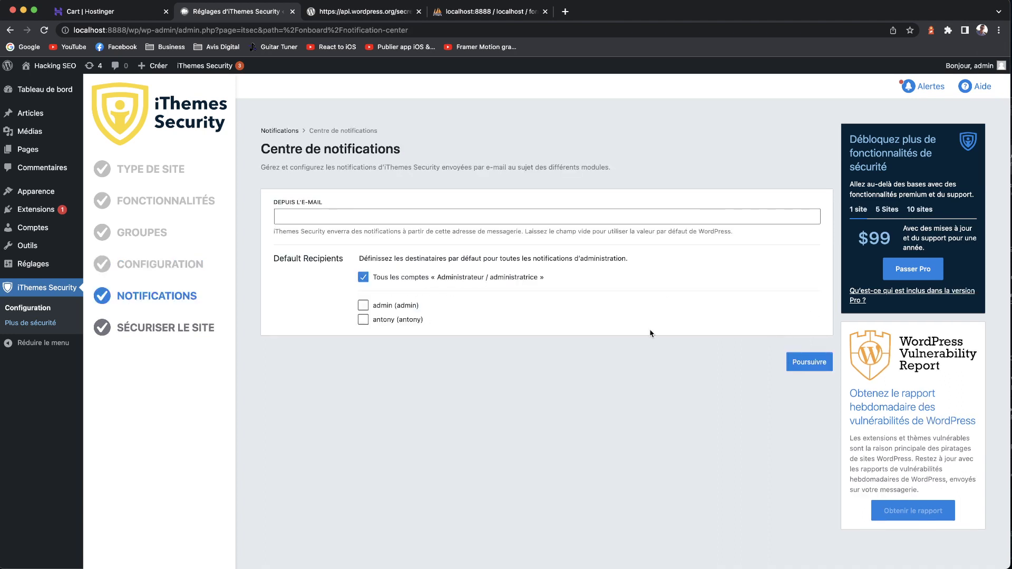
pyautogui.click(809, 362)
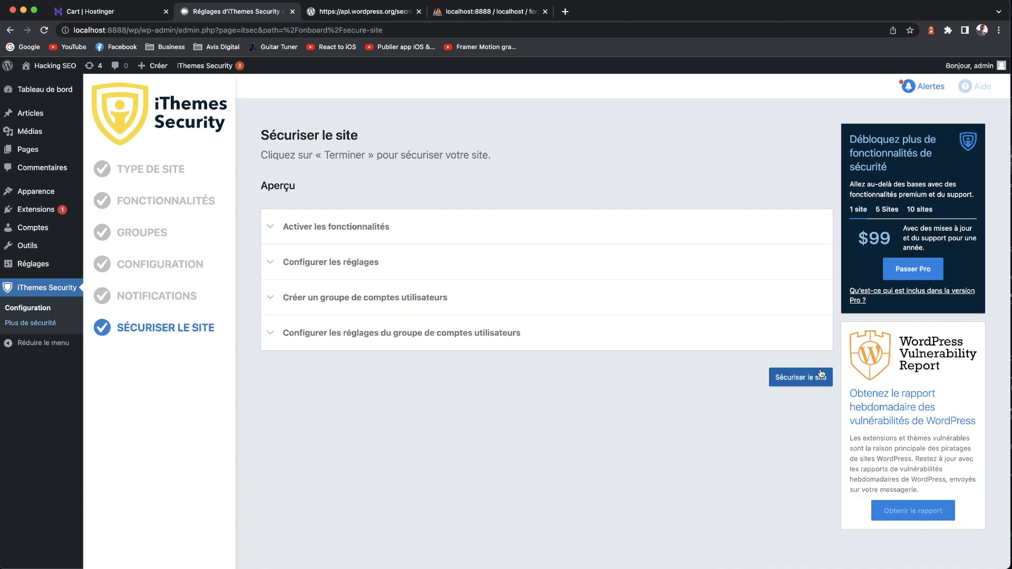
# - Expand and collapse the settings, features, user groups and per-group summaries, then return to the dashboard
pyautogui.click(357, 258)
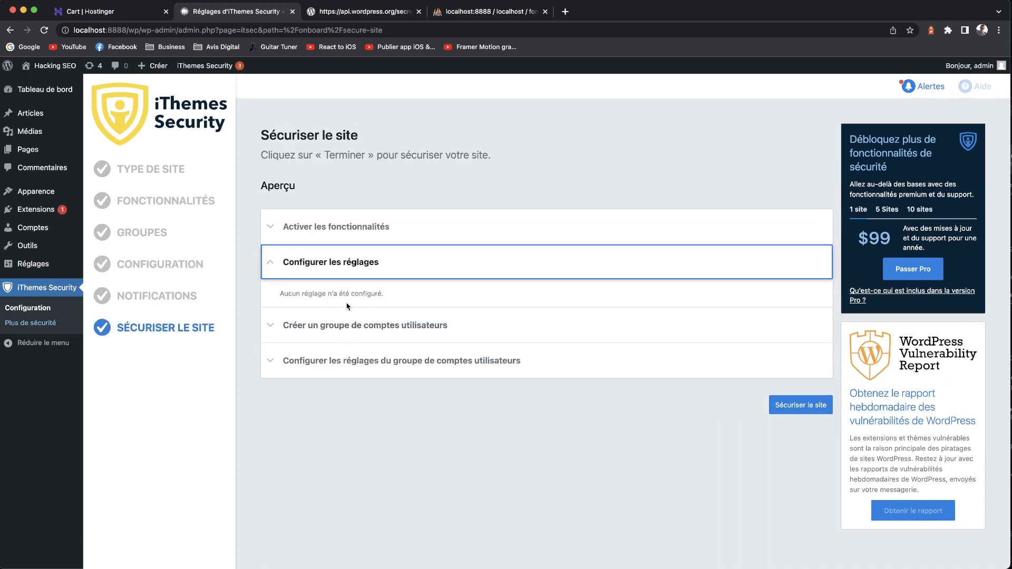
pyautogui.click(359, 227)
pyautogui.click(359, 235)
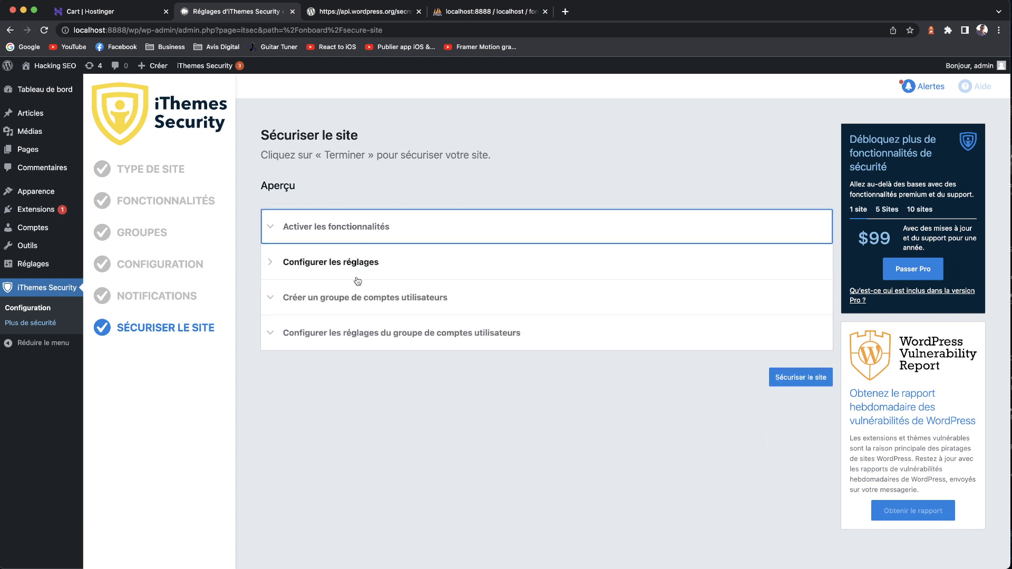
pyautogui.click(359, 299)
pyautogui.click(359, 299)
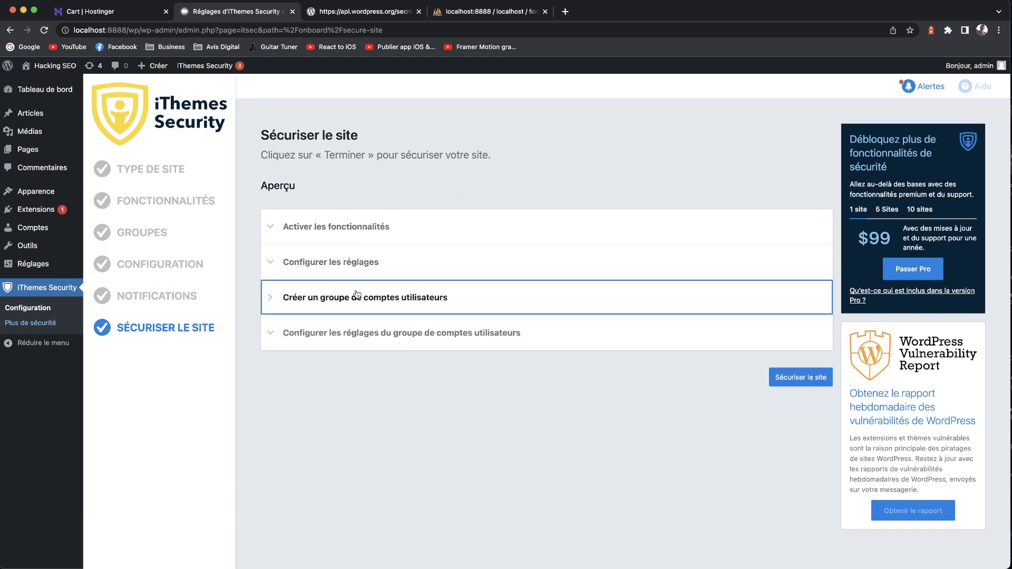
pyautogui.click(372, 333)
pyautogui.click(373, 332)
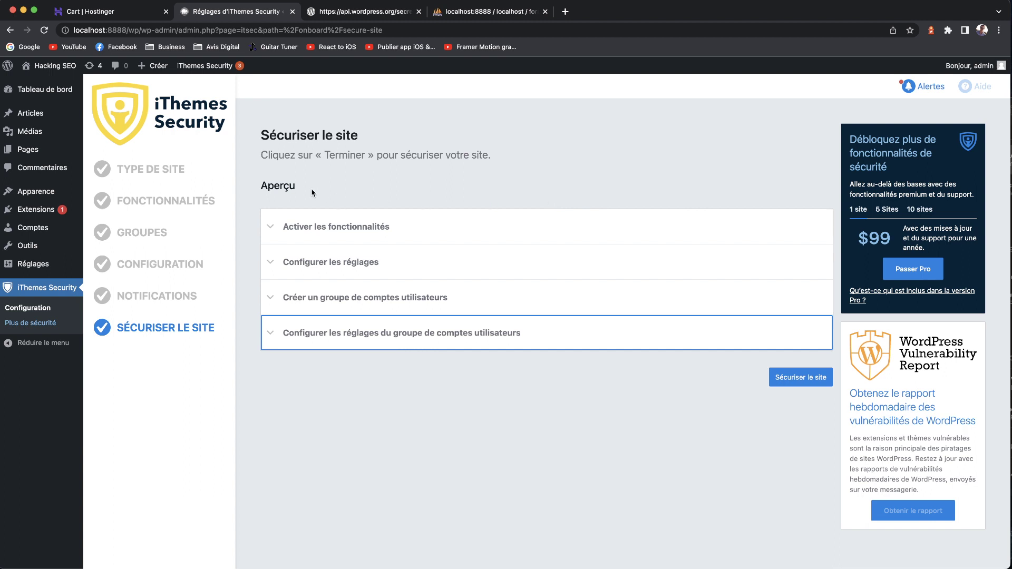
pyautogui.click(295, 240)
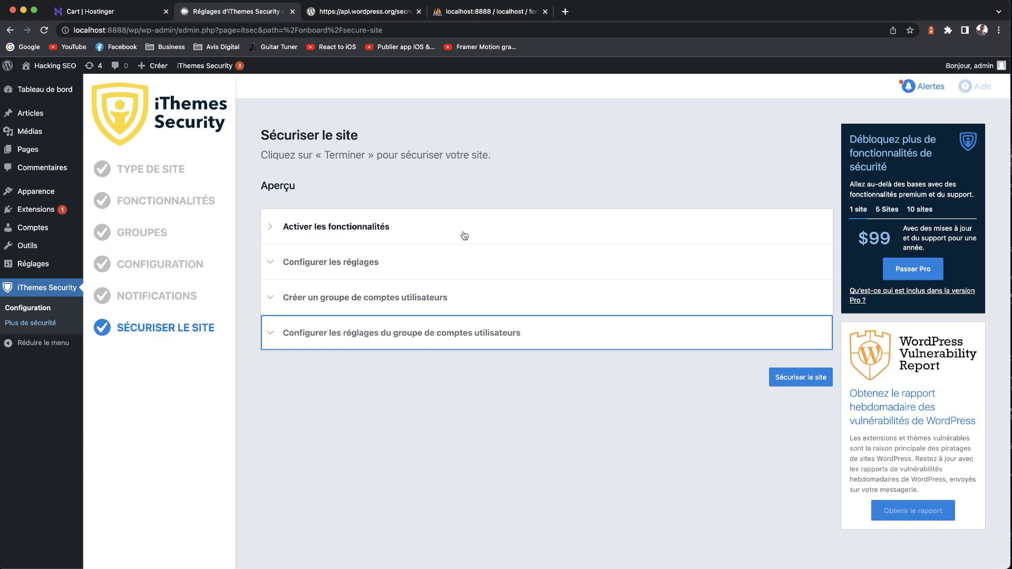
pyautogui.click(37, 89)
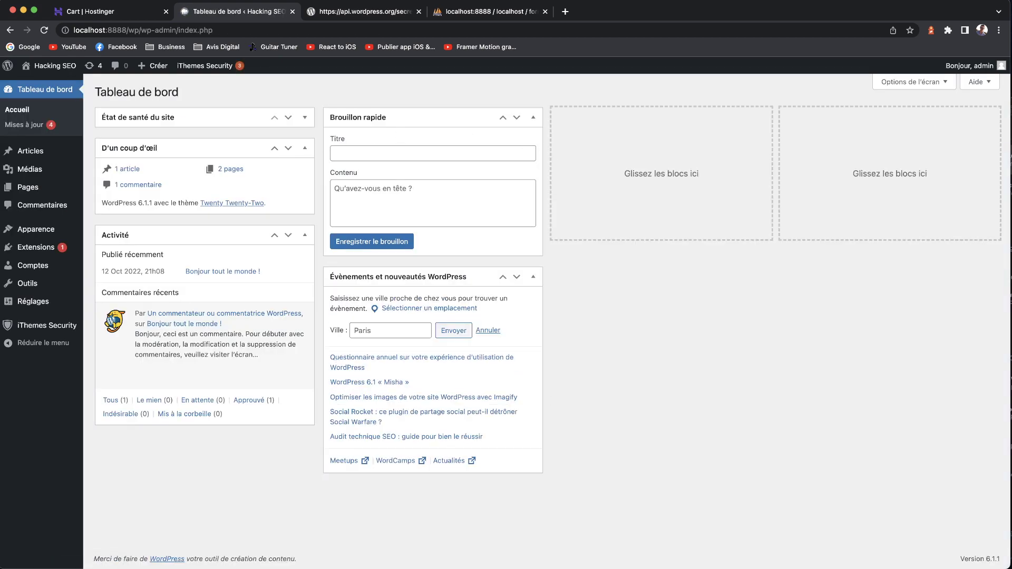
# - Browse to wp-content > themes in Finder and check in WordPress which theme is active
pyautogui.press('super+Tab')
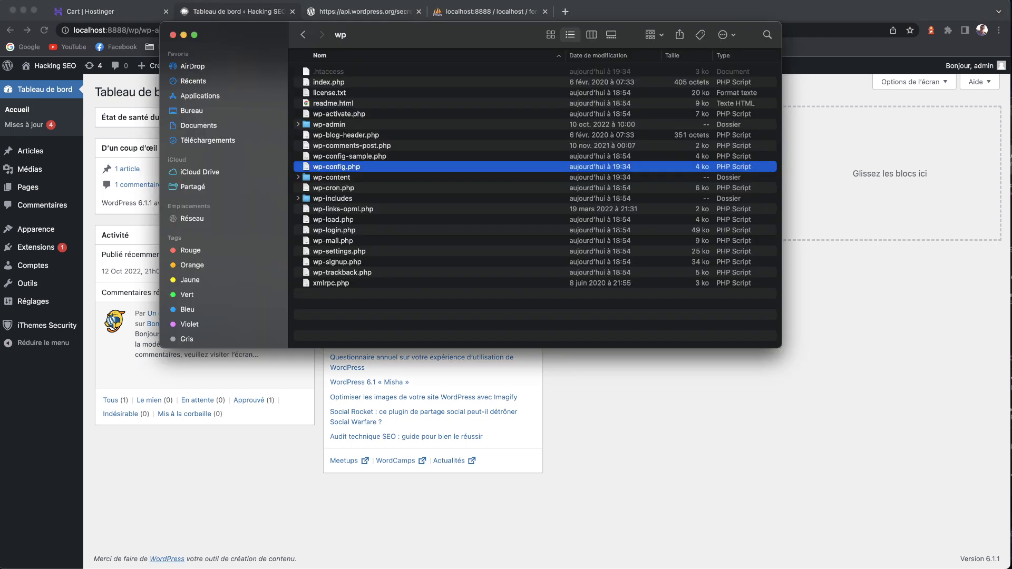
pyautogui.doubleClick(332, 178)
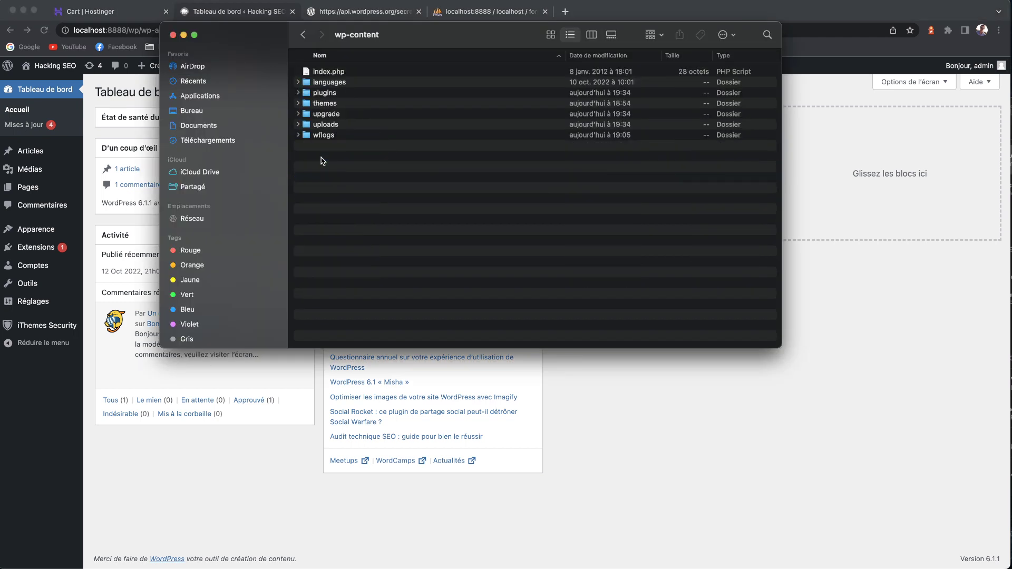
pyautogui.doubleClick(319, 104)
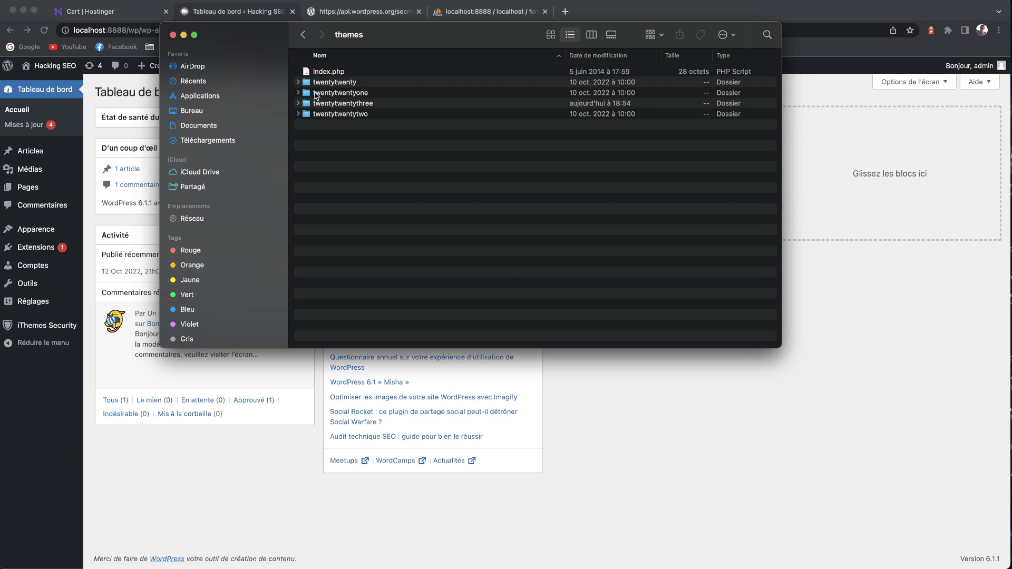
pyautogui.click(338, 105)
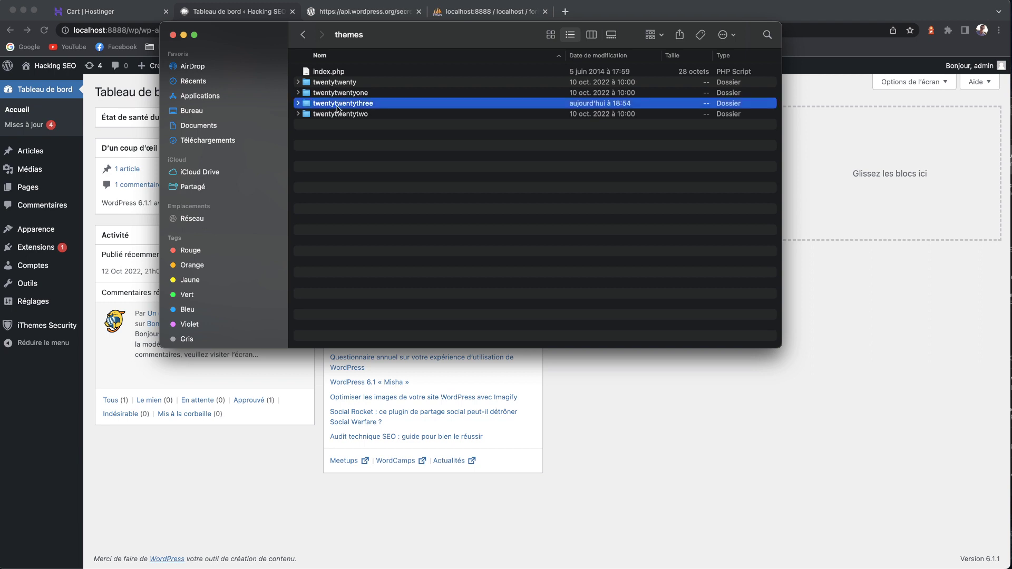
pyautogui.click(196, 489)
pyautogui.moveTo(53, 228)
pyautogui.click(106, 231)
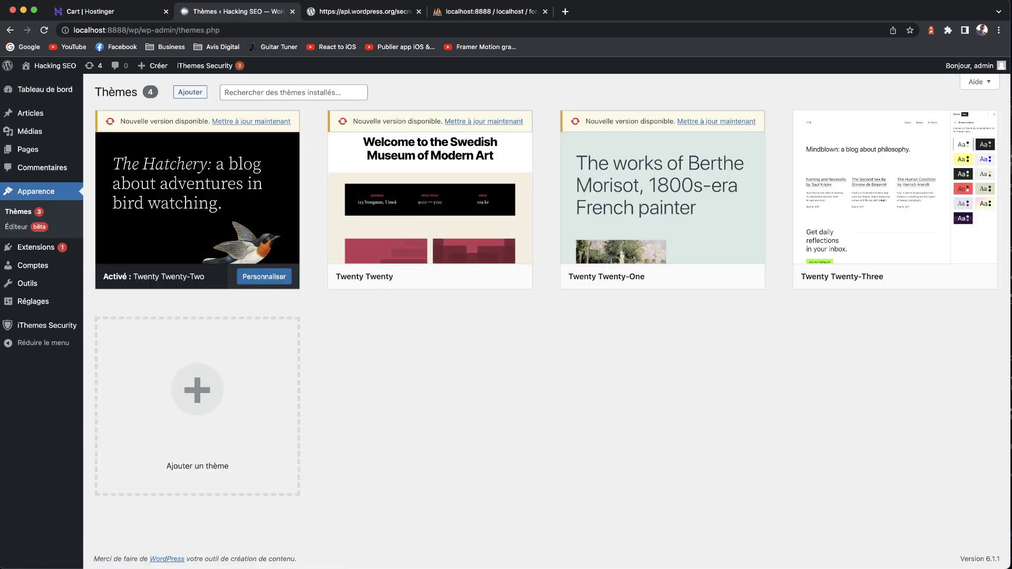
# - Open twentytwentytwo's functions.php from Finder with Ouvrir avec > Visual Studio Code
pyautogui.press('super+Tab')
pyautogui.doubleClick(360, 111)
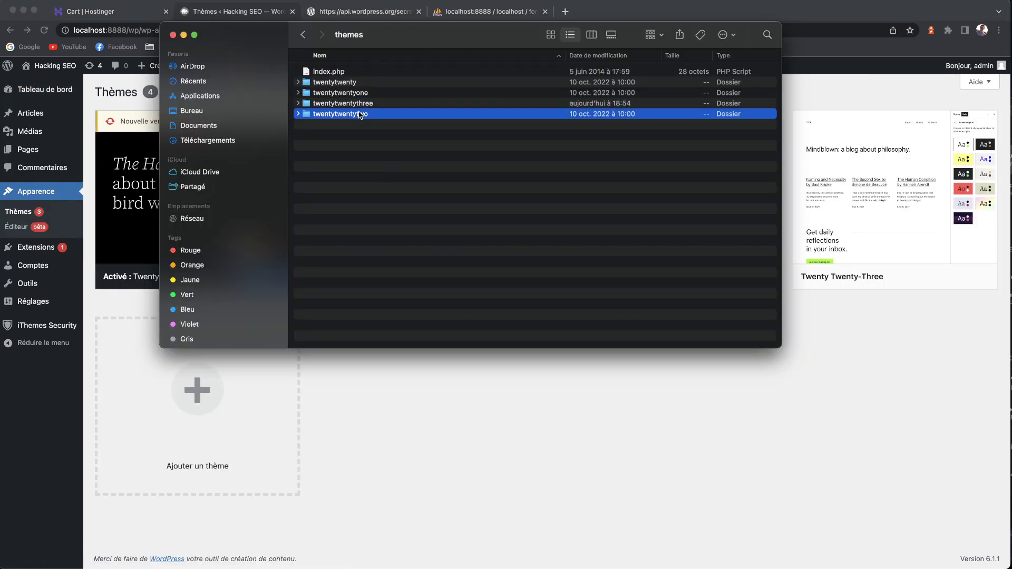
pyautogui.click(333, 84)
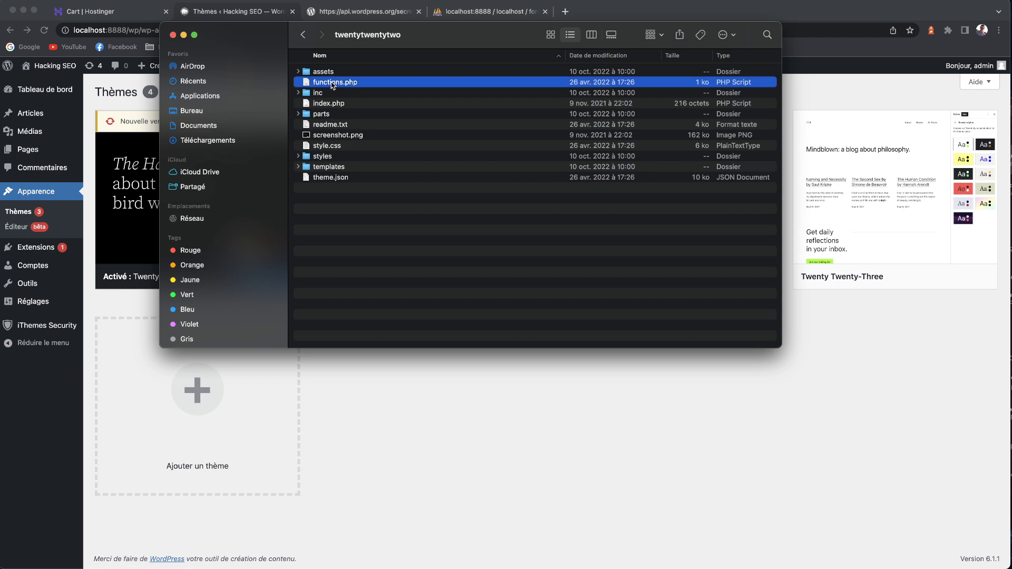
pyautogui.rightClick(333, 85)
pyautogui.moveTo(369, 99)
pyautogui.click(507, 187)
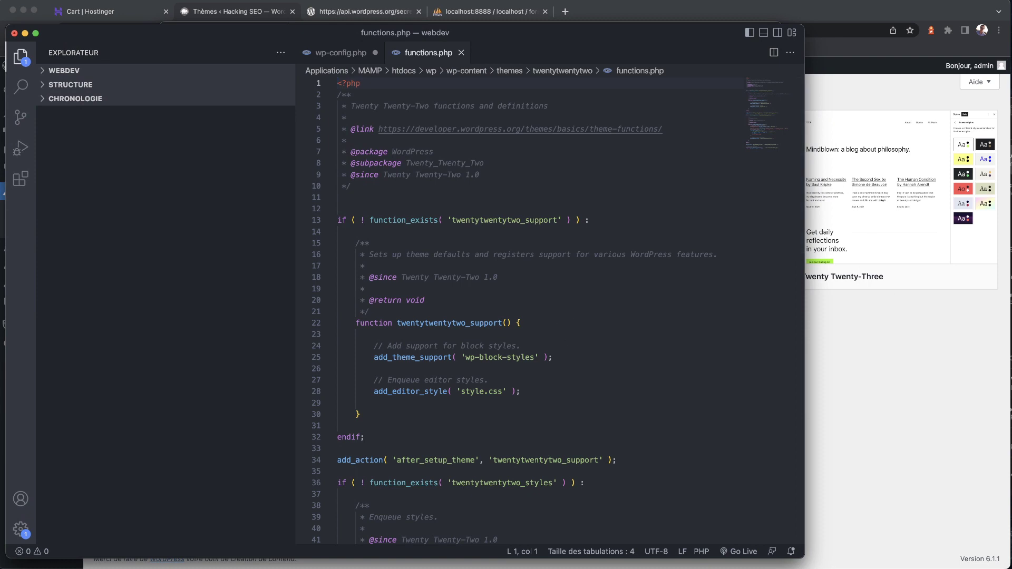
# - Switch to the Notes app and scroll through the saved WPS Hide Login note
pyautogui.press('super+Tab')
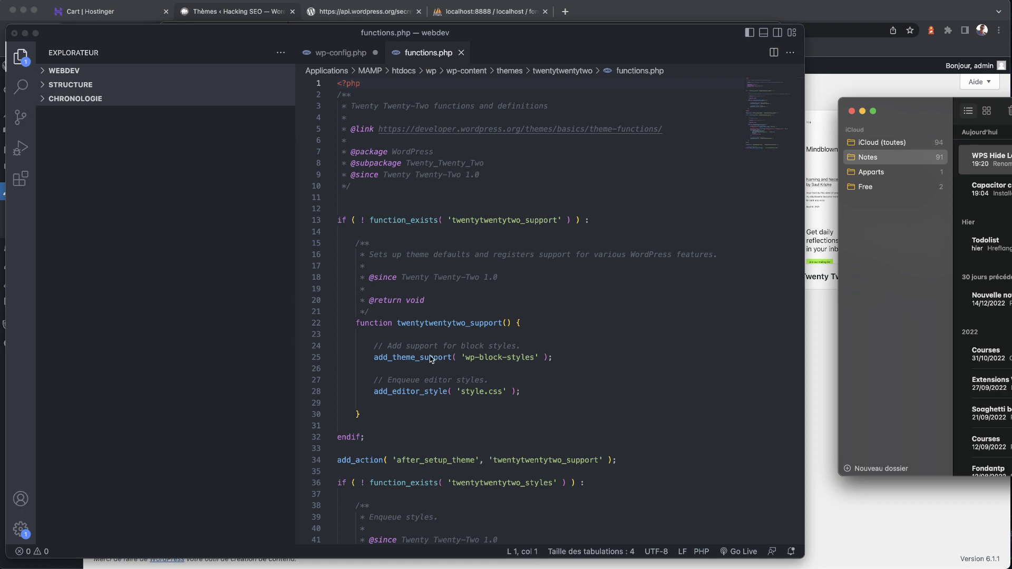
pyautogui.scroll(-20, 427, 368)
pyautogui.scroll(10, 441, 321)
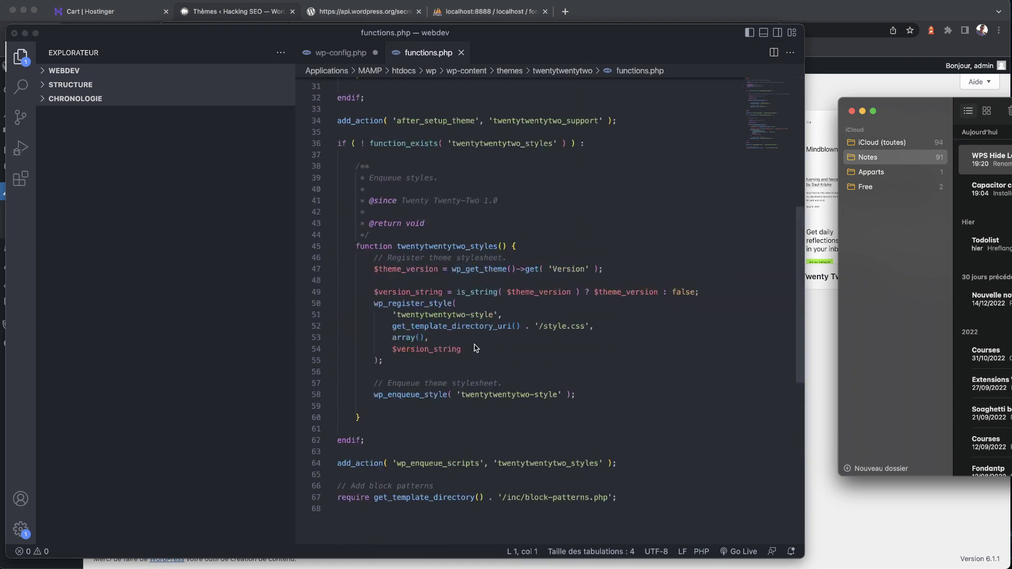
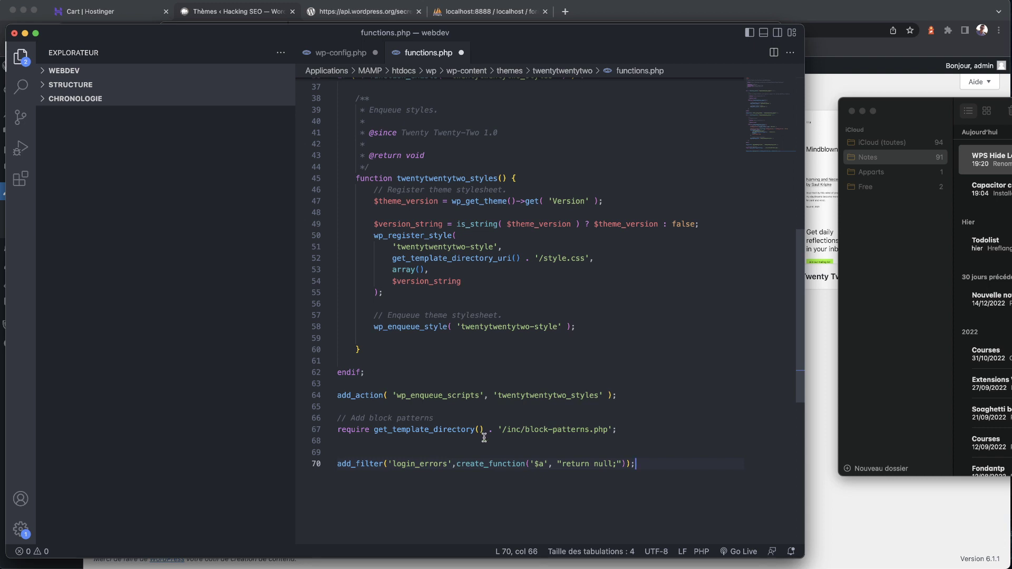
# - Add a space after the comma on line 70 of functions.php, save, and check phpMyAdmin's wp_users table
pyautogui.click(457, 463)
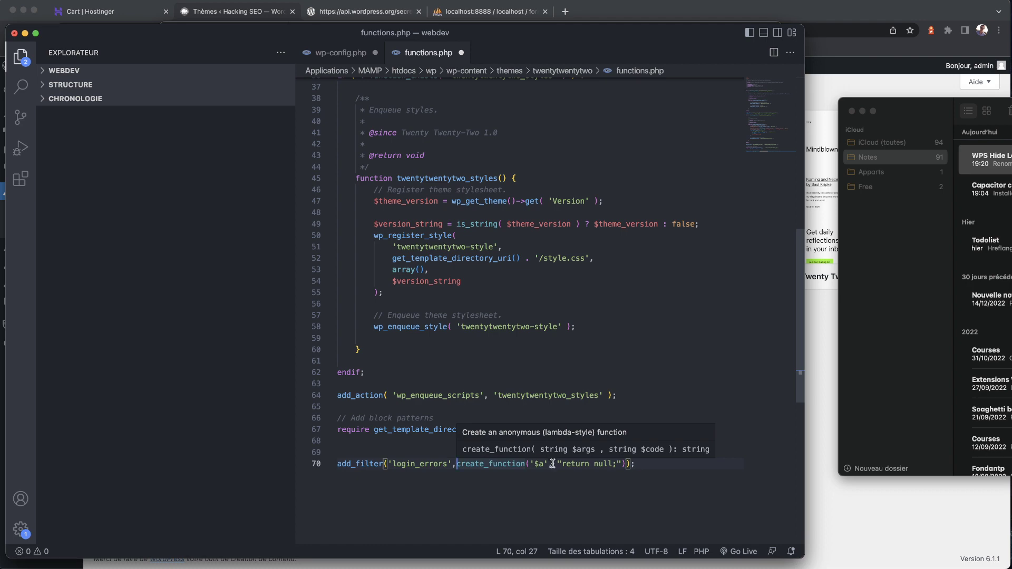
pyautogui.press('super+s')
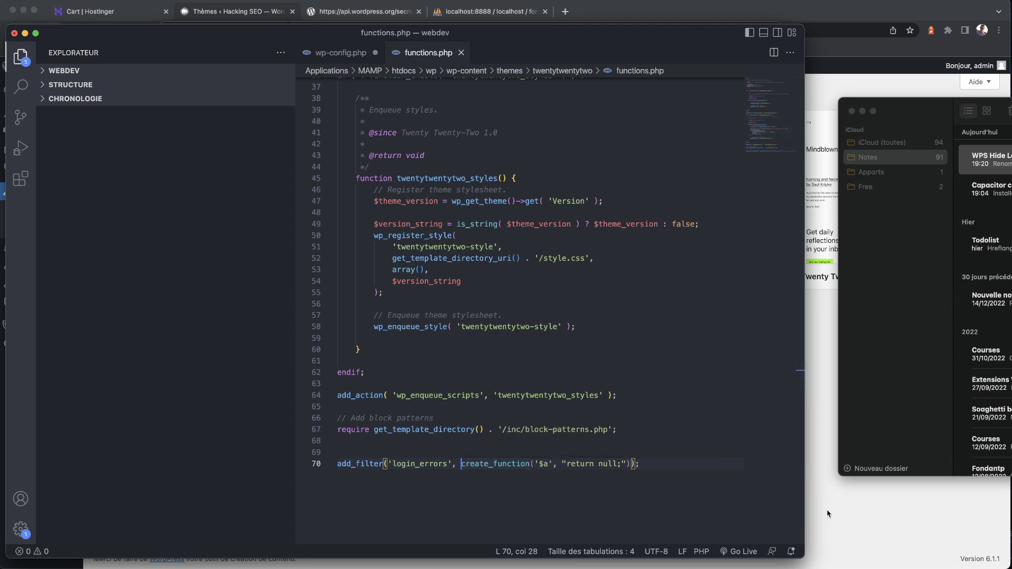
pyautogui.click(827, 491)
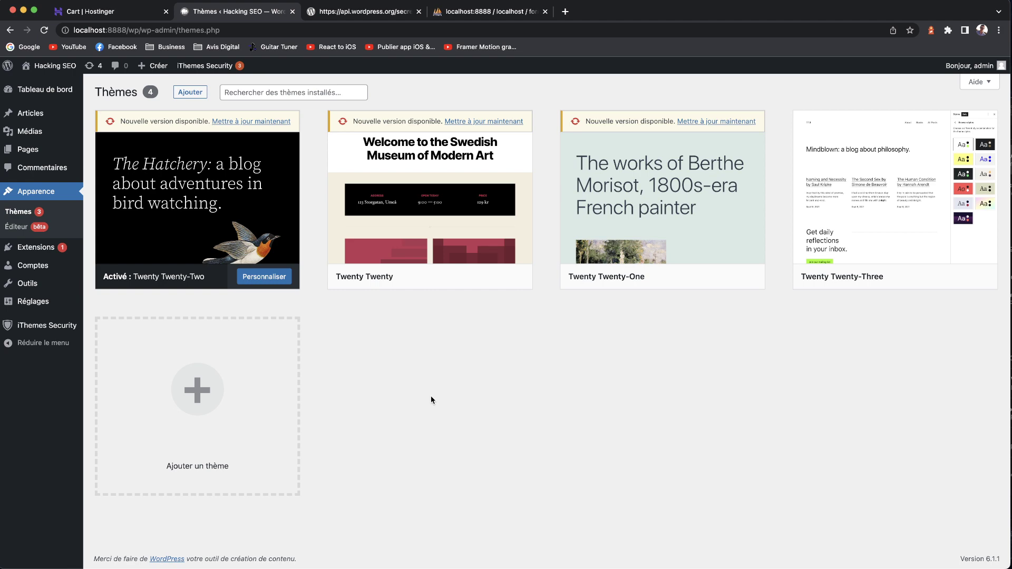
pyautogui.click(510, 11)
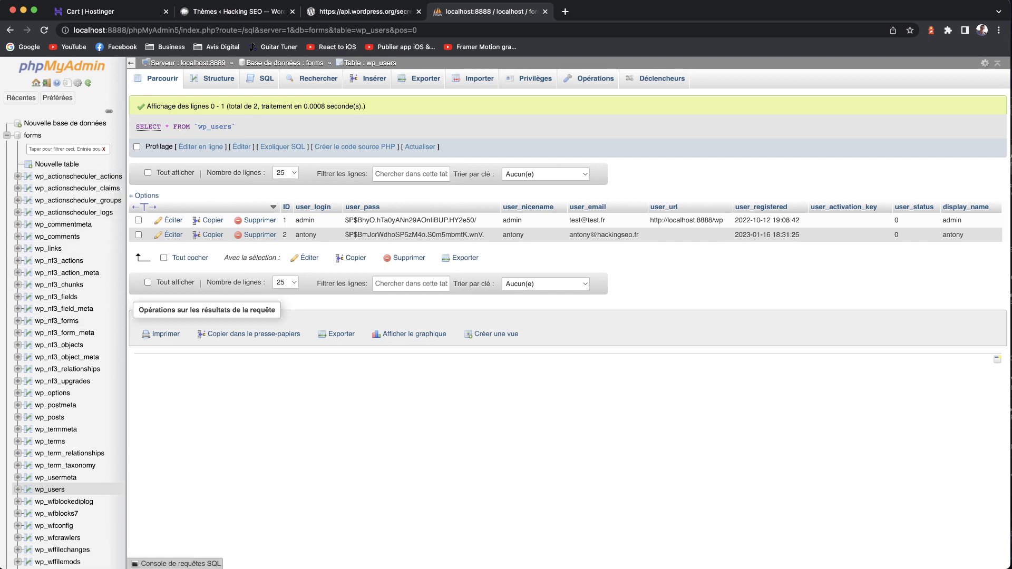
pyautogui.press('super+Tab')
pyautogui.click(331, 55)
pyautogui.scroll(-6, 339, 444)
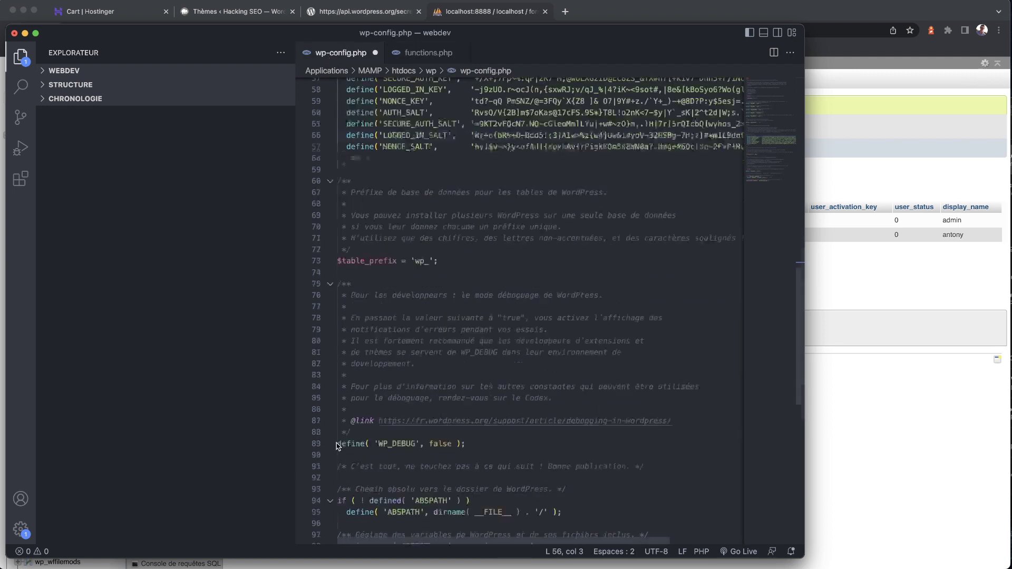
pyautogui.moveTo(415, 143); pyautogui.dragTo(425, 143)
pyautogui.scroll(3, 422, 205)
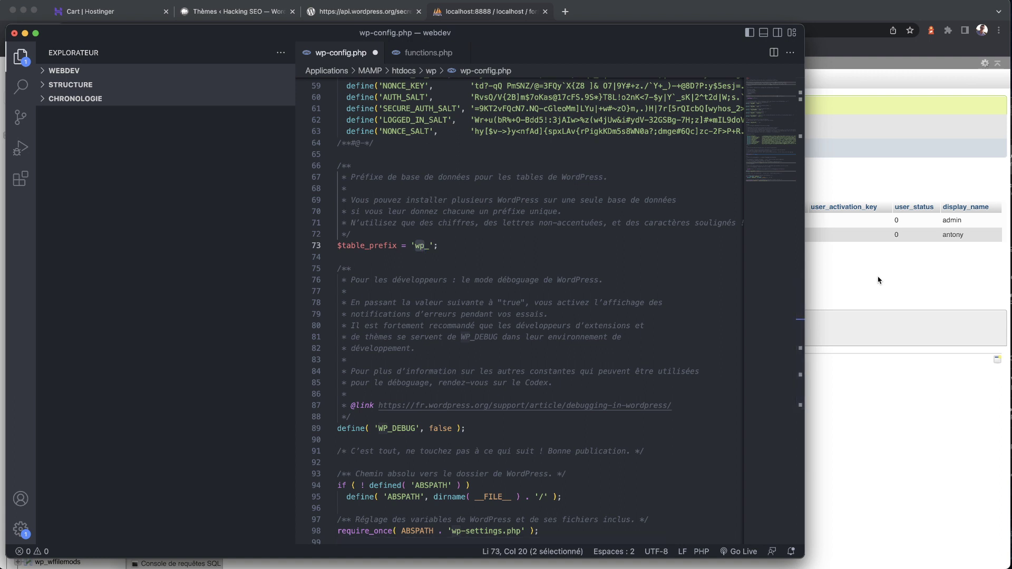
pyautogui.click(423, 245)
pyautogui.click(486, 245)
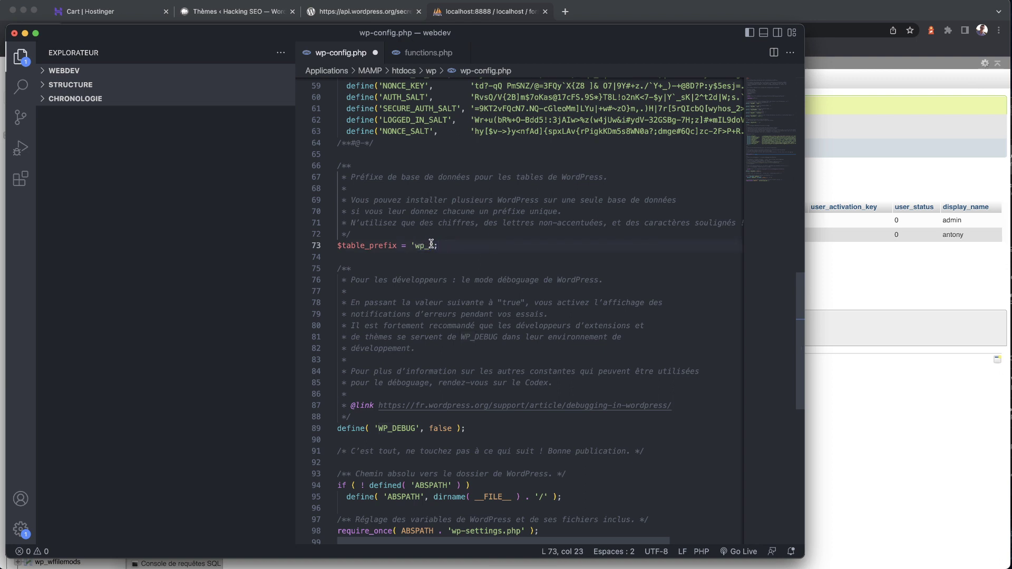
pyautogui.click(835, 281)
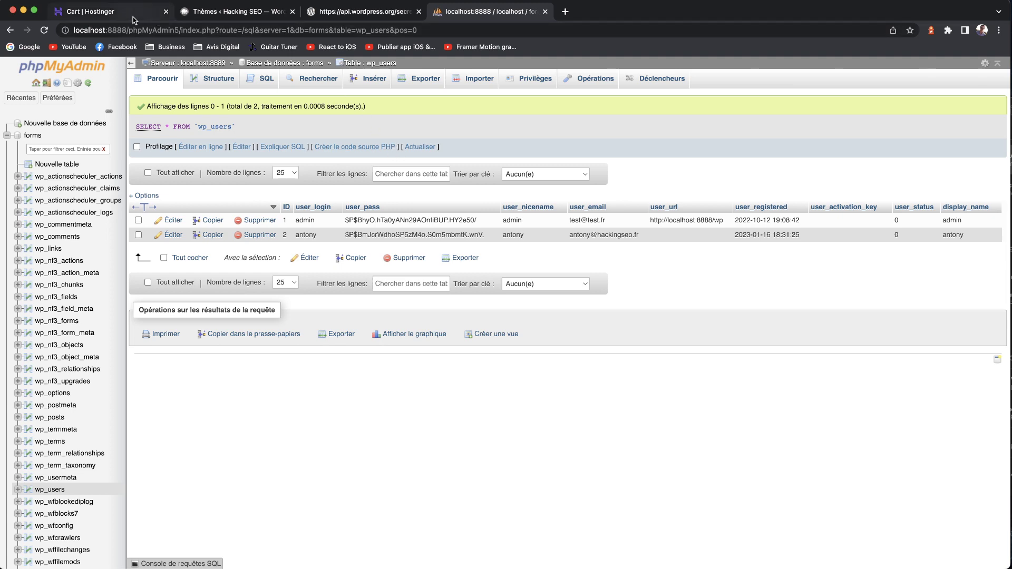
# - Leave the Hostinger cart, go back to hostinger.fr and scroll through the hosting plan cards
pyautogui.click(106, 11)
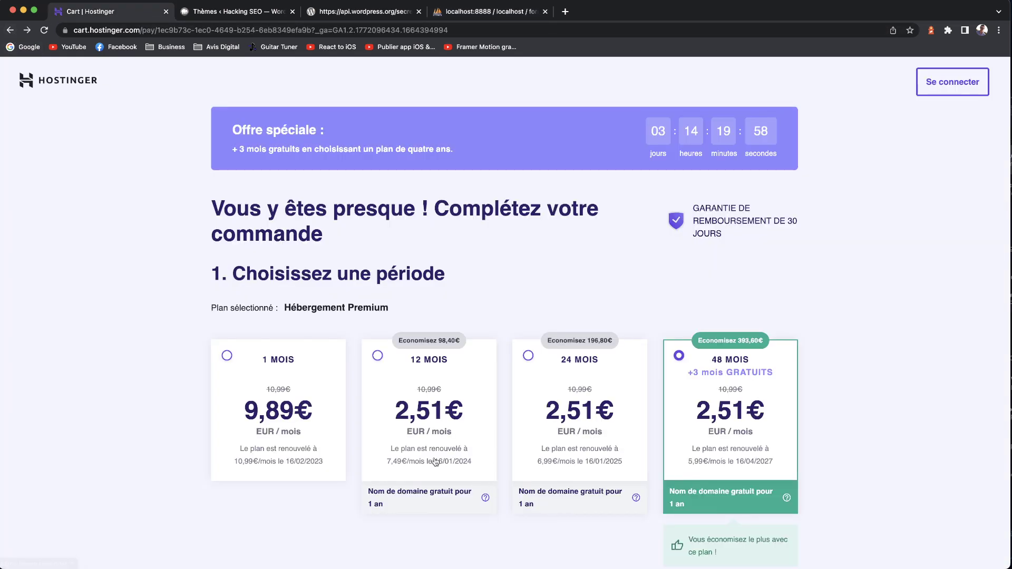
pyautogui.click(10, 30)
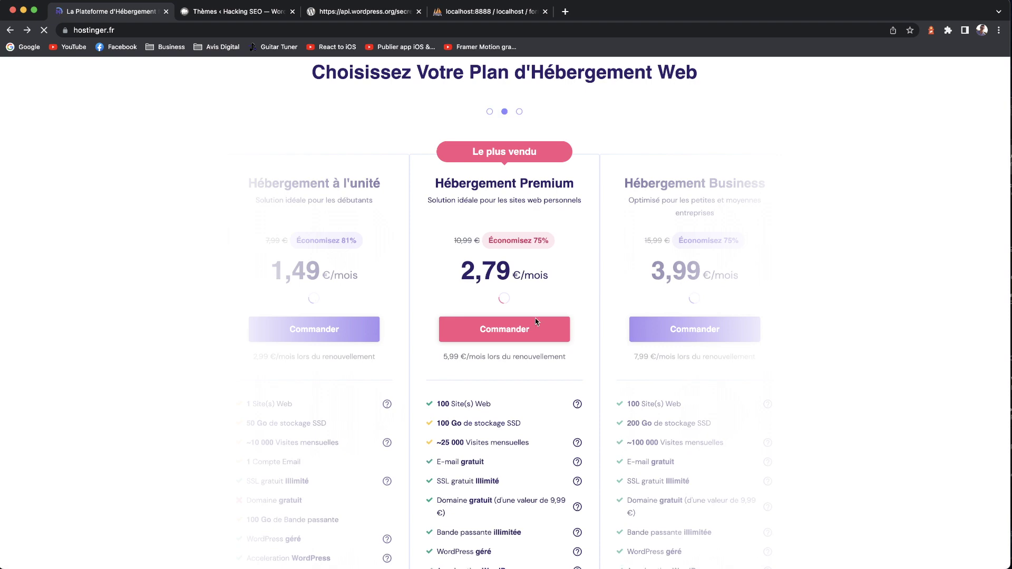
pyautogui.scroll(-5, 521, 241)
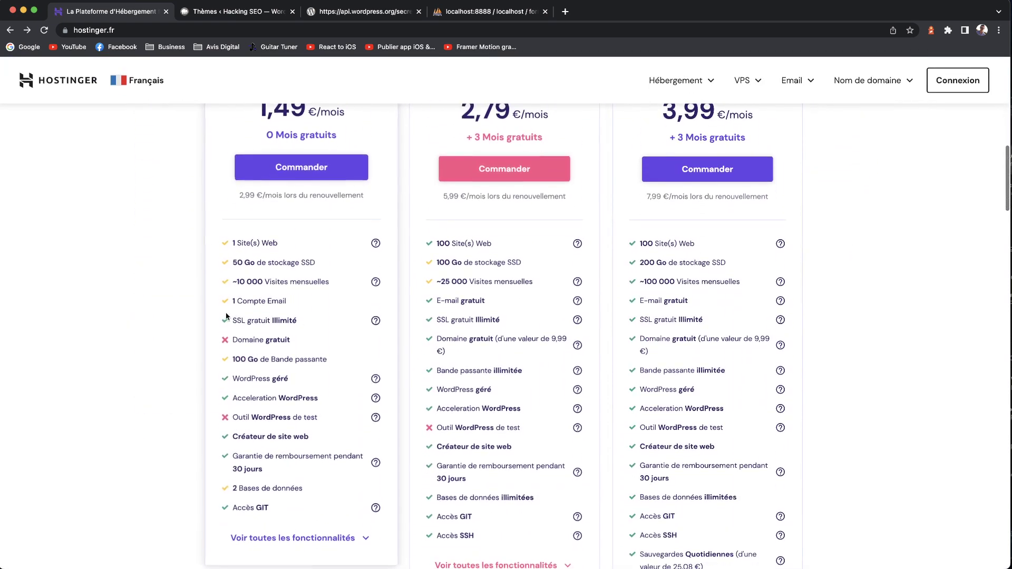
pyautogui.moveTo(376, 323)
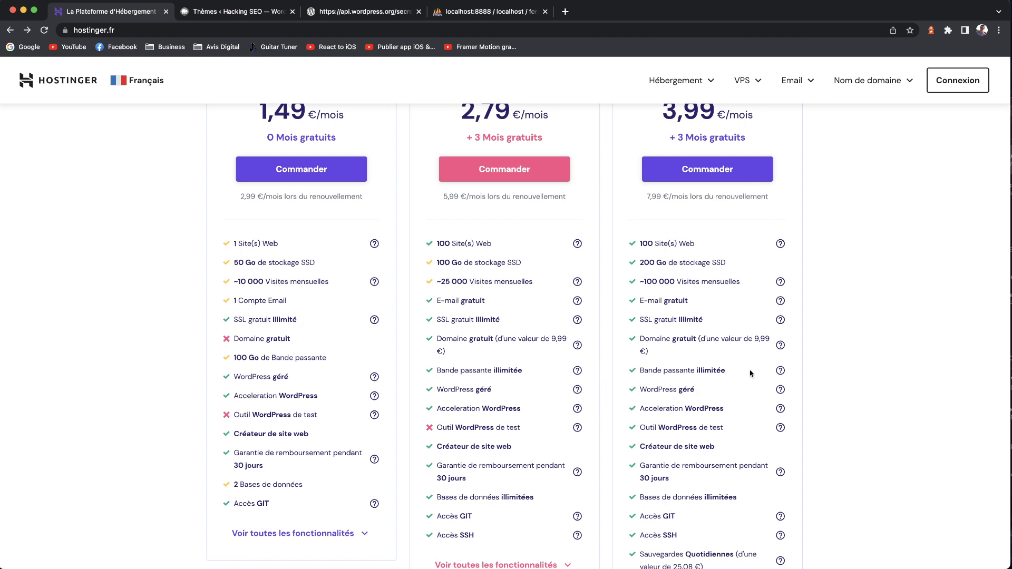
pyautogui.scroll(3, 424, 348)
pyautogui.scroll(5, 425, 326)
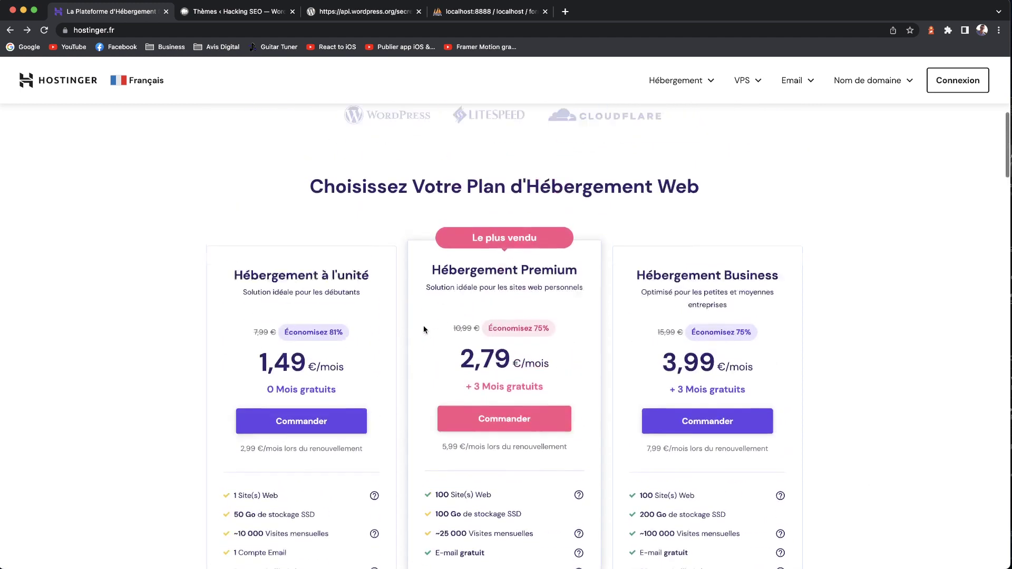
# - Glance at the WordPress secret keys and Themes pages, then return to Hostinger's pricing
pyautogui.click(330, 13)
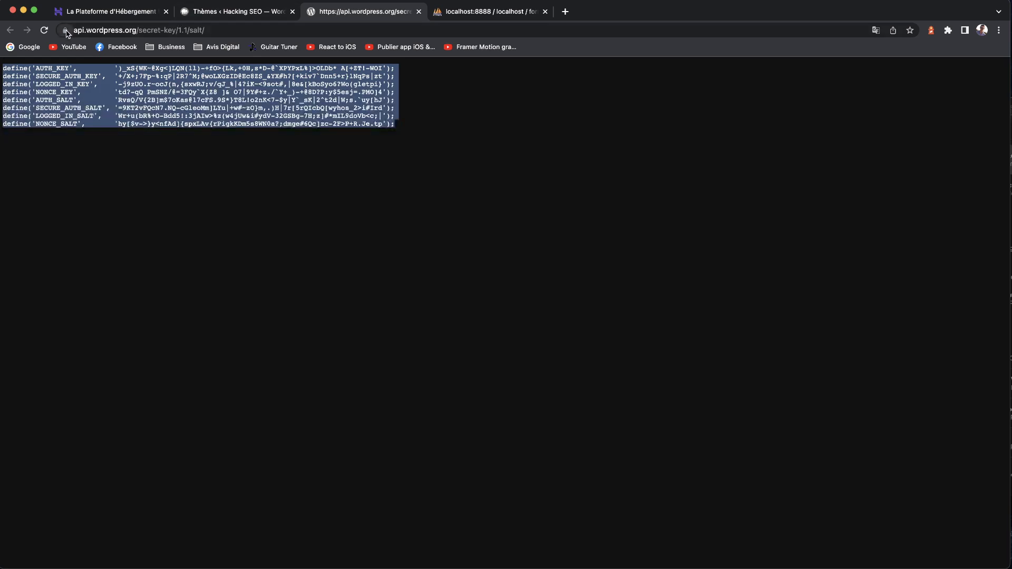
pyautogui.click(226, 11)
pyautogui.click(92, 15)
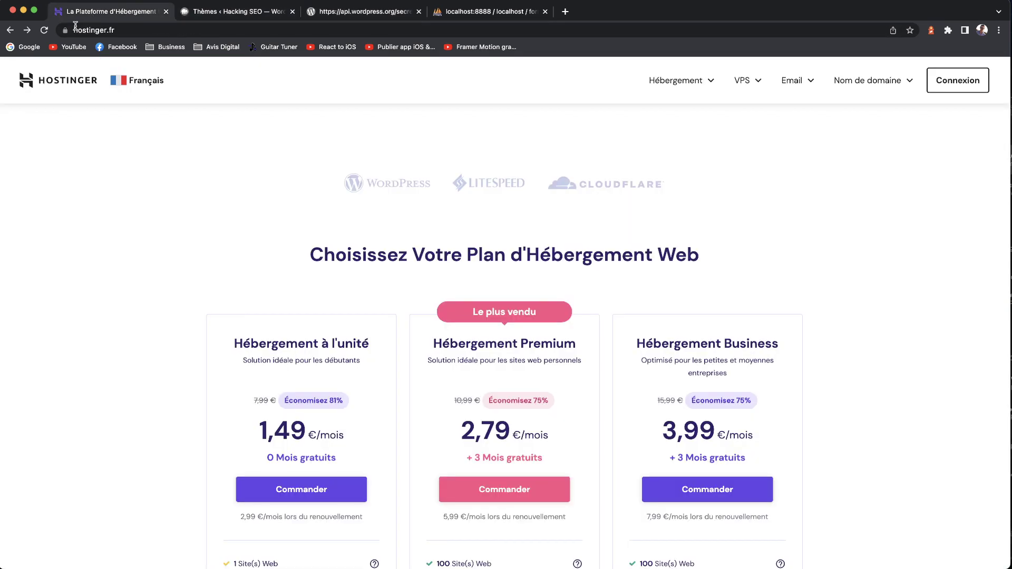
pyautogui.scroll(-5, 485, 340)
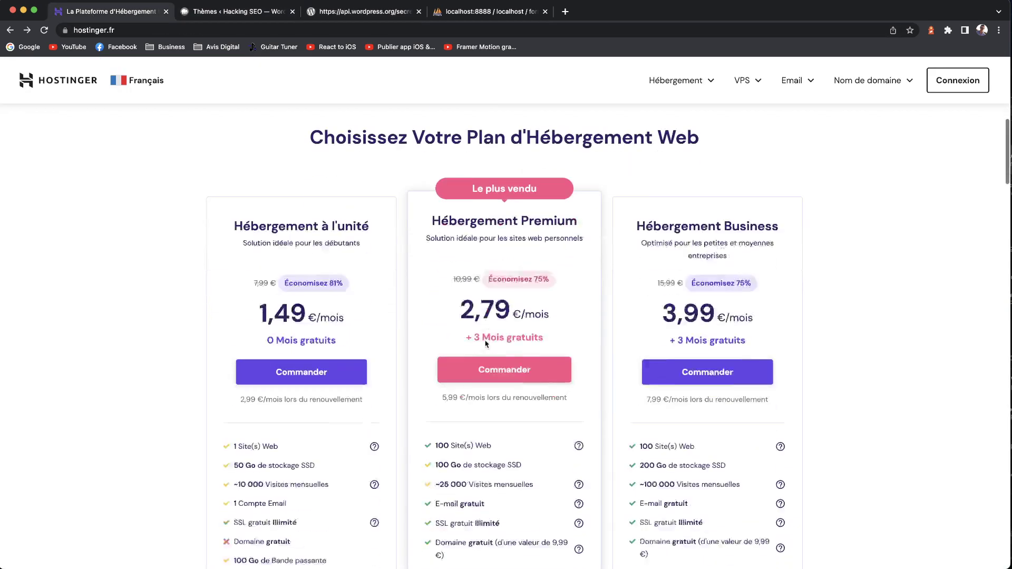
# - Highlight Premium's unlimited free SSL feature, then scroll down through the plan feature lists
pyautogui.moveTo(500, 373); pyautogui.dragTo(437, 375)
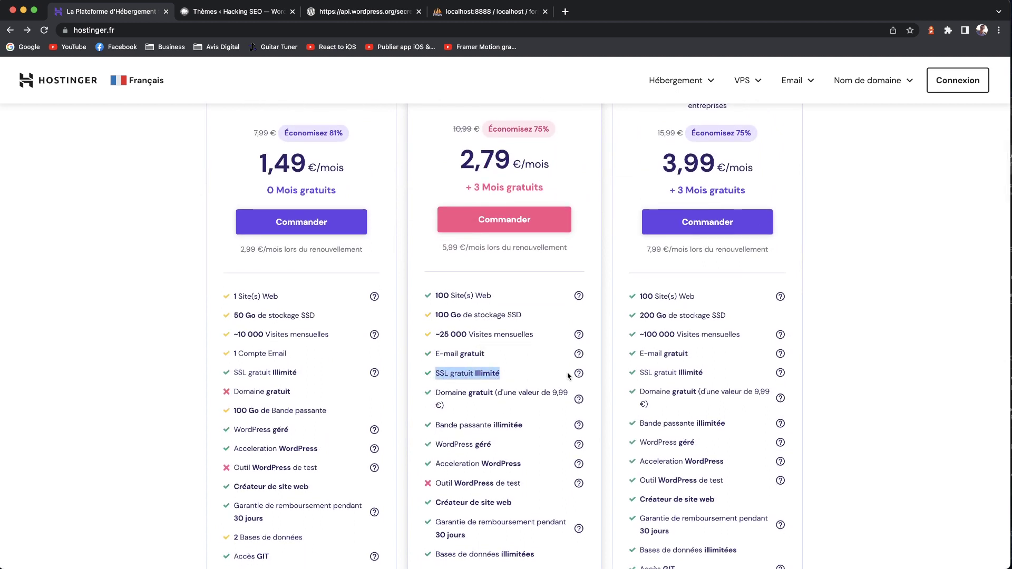
pyautogui.moveTo(578, 375)
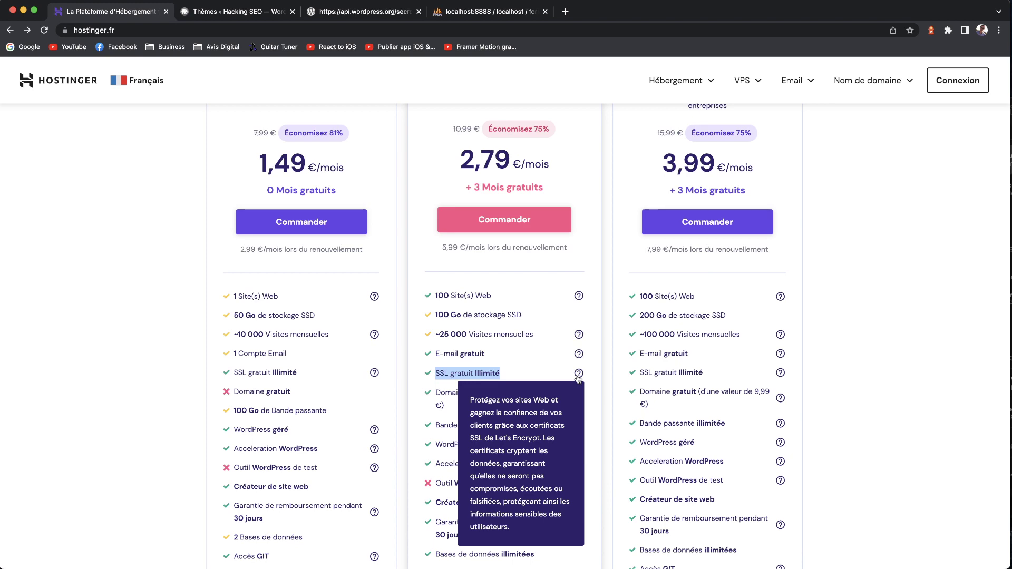
pyautogui.click(897, 363)
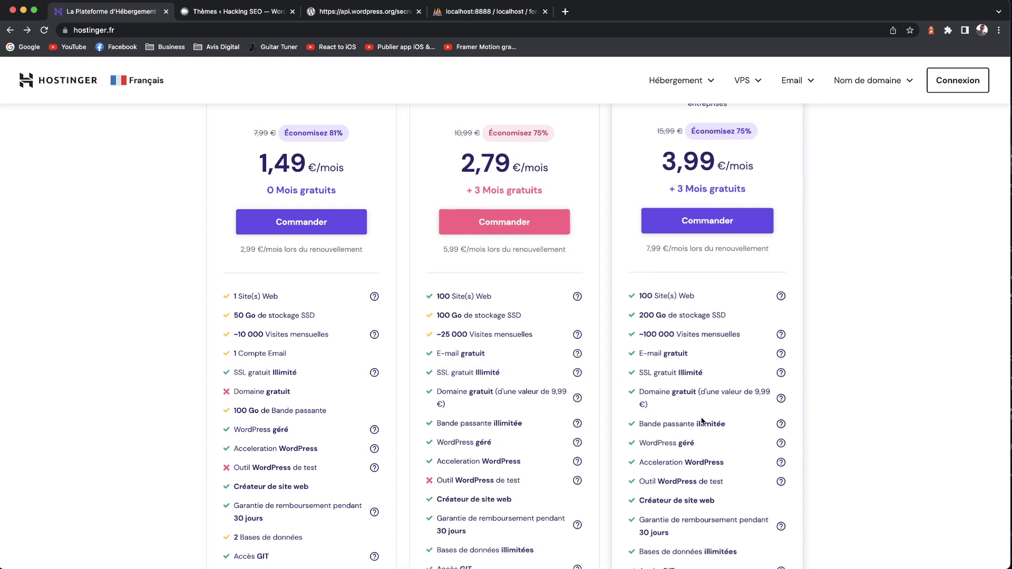
pyautogui.scroll(-3, 703, 419)
pyautogui.scroll(-6, 702, 420)
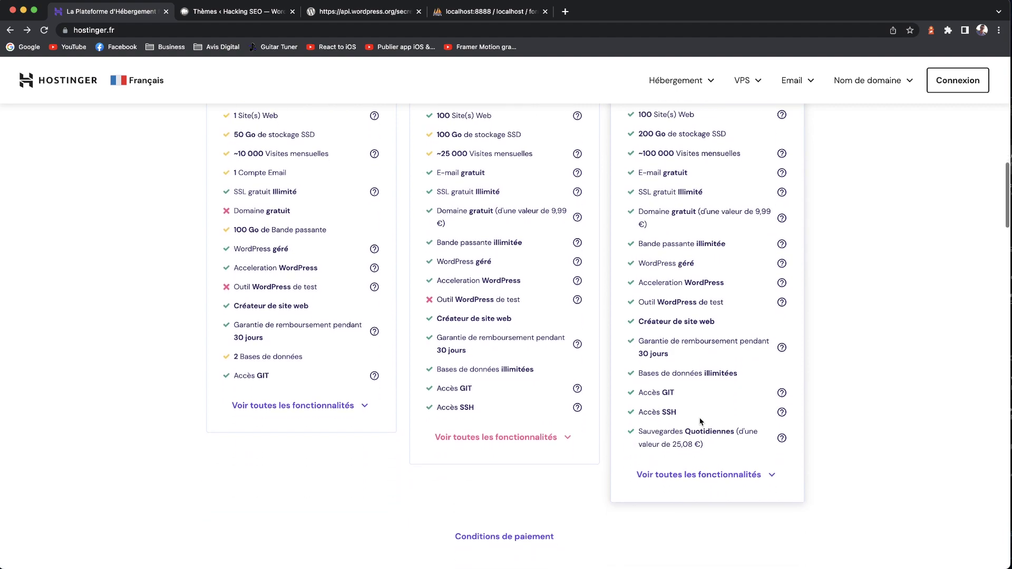
pyautogui.scroll(-10, 700, 421)
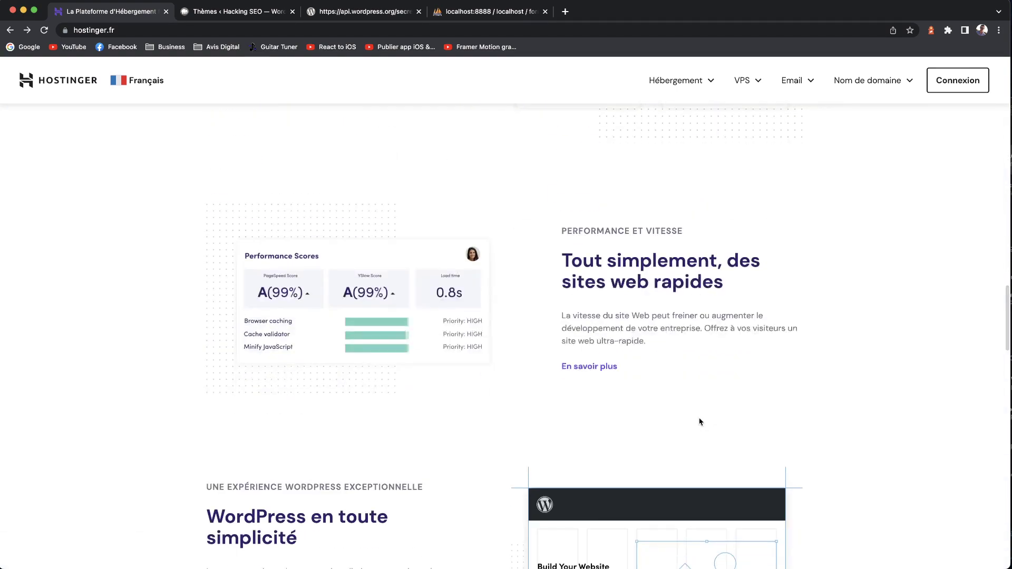
pyautogui.scroll(-8, 700, 421)
pyautogui.scroll(-15, 701, 421)
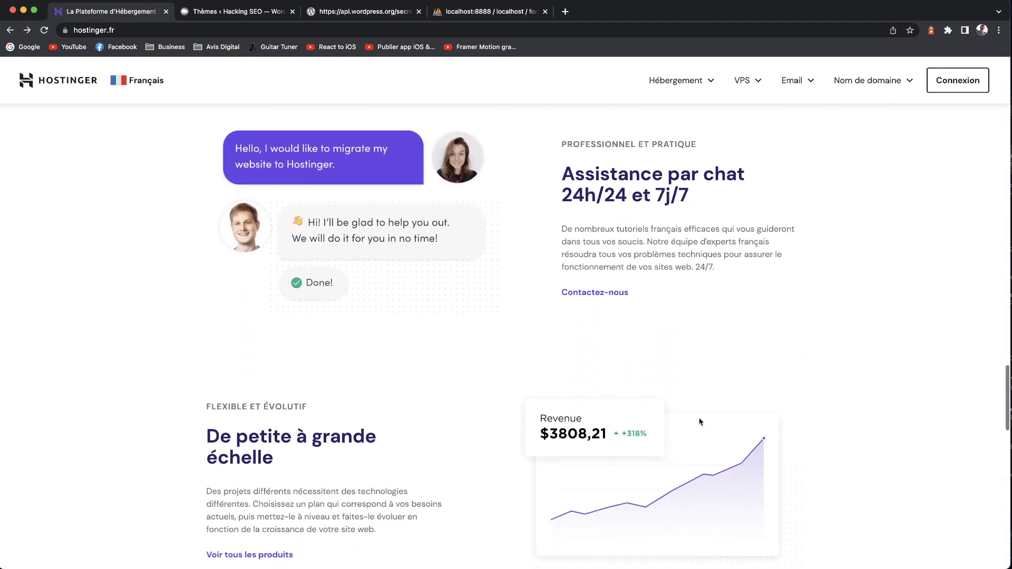
pyautogui.scroll(-4, 700, 421)
# - Scroll back and forth comparing the plans' features, including 50, 100 and 200 Go SSD storage
pyautogui.scroll(20, 700, 421)
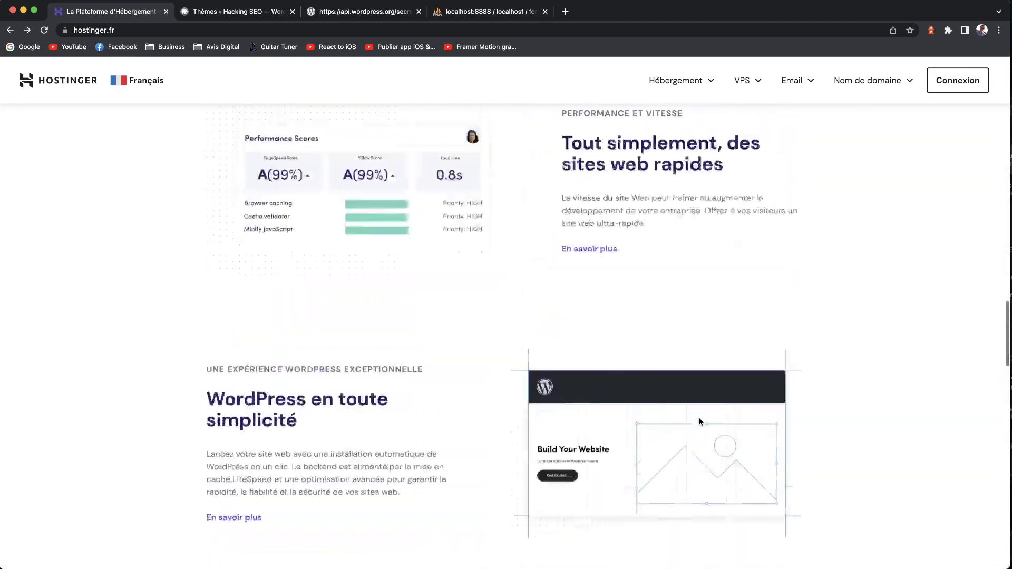
pyautogui.scroll(15, 700, 421)
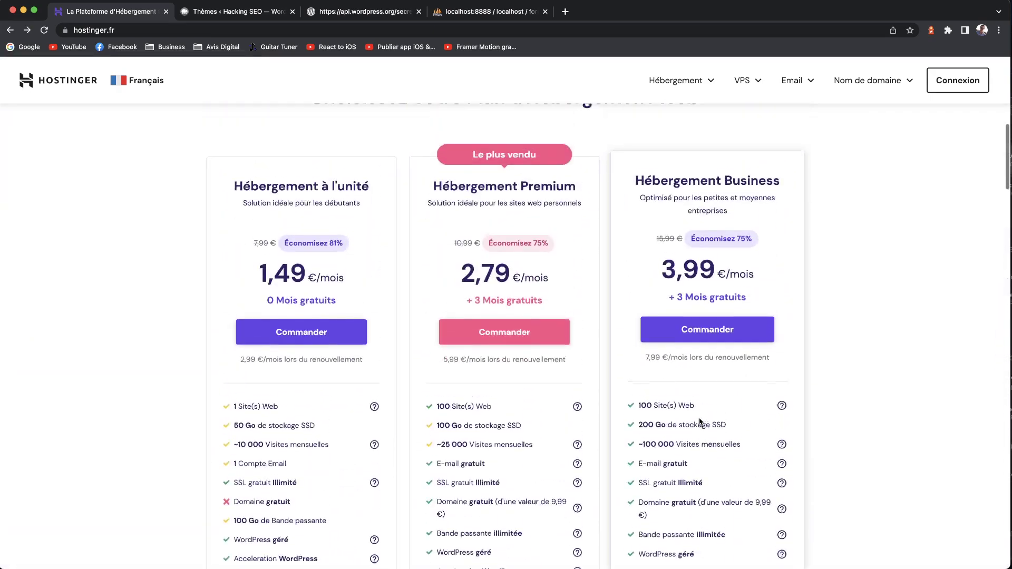
pyautogui.scroll(4, 700, 421)
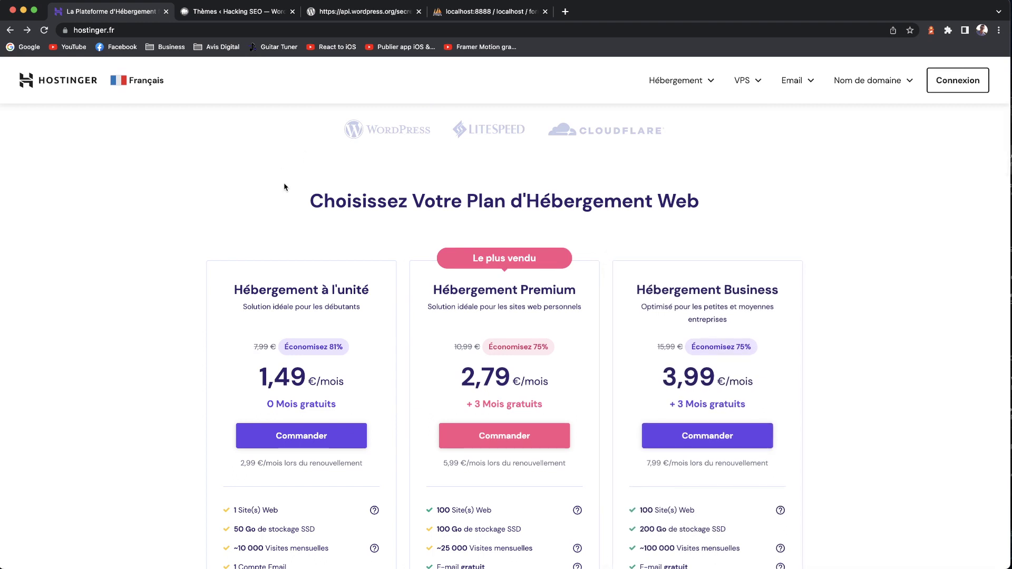
pyautogui.scroll(6, 392, 177)
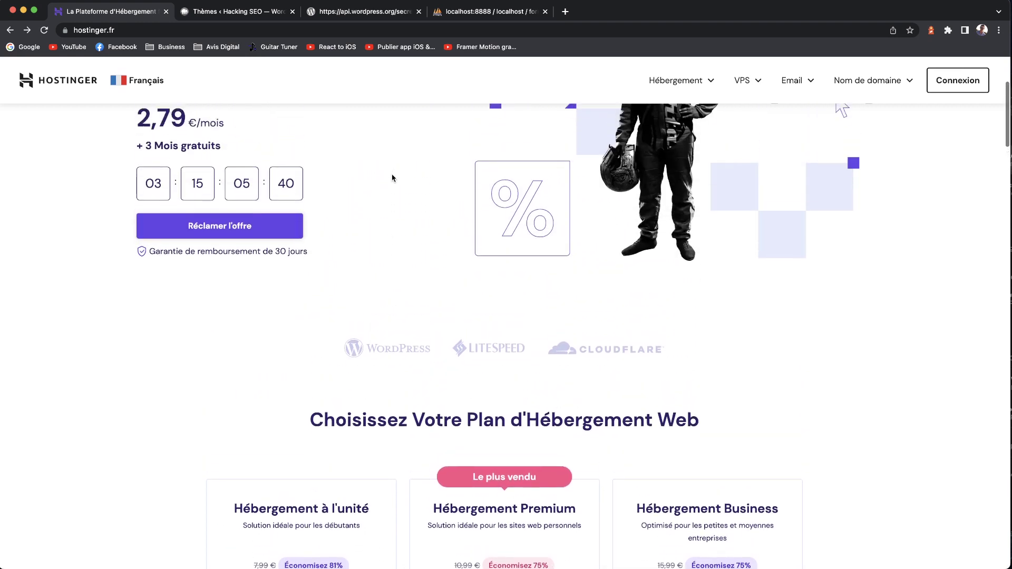
pyautogui.scroll(1, 392, 177)
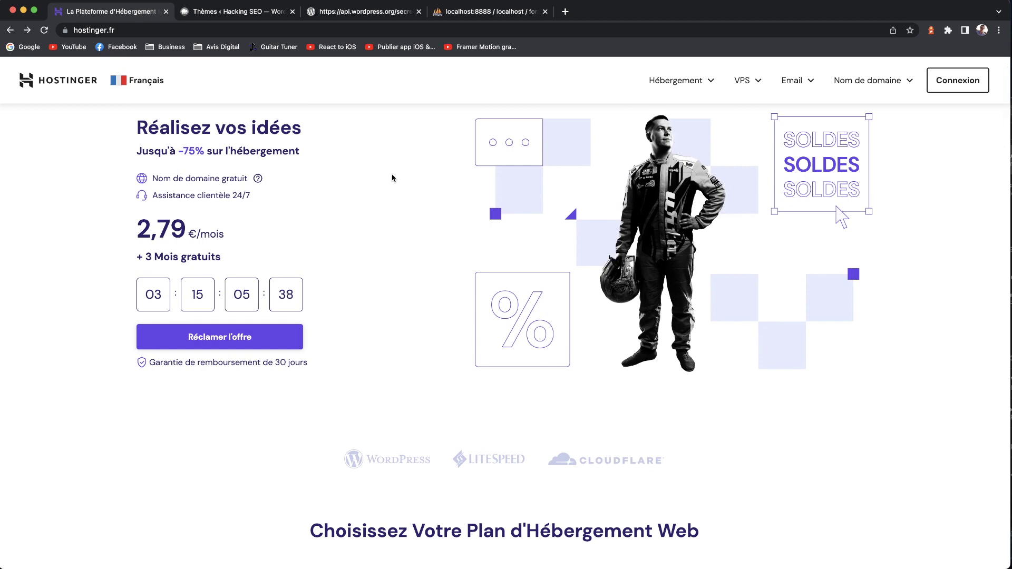
pyautogui.scroll(-10, 392, 177)
pyautogui.scroll(-2, 392, 177)
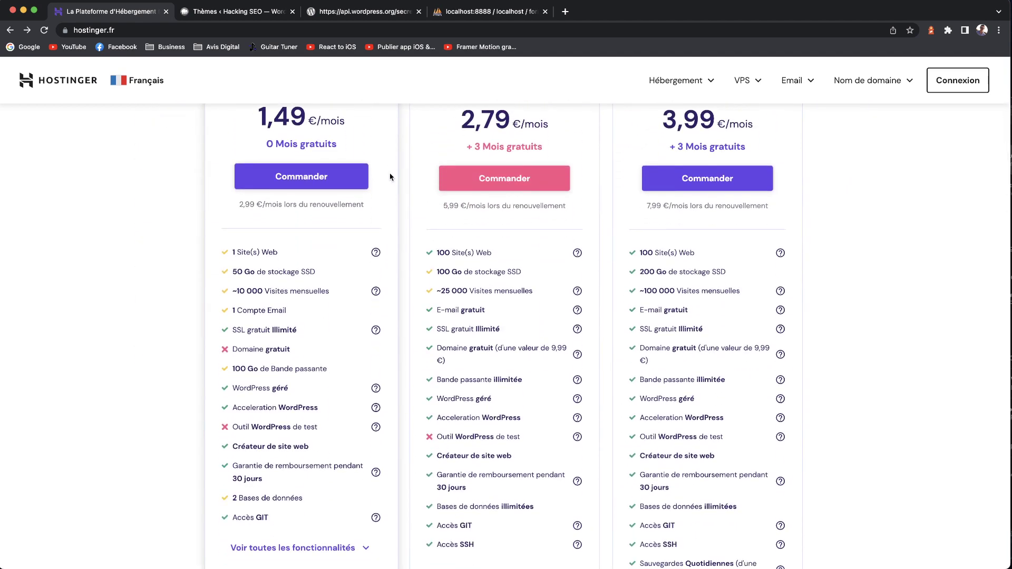
pyautogui.scroll(-1, 392, 177)
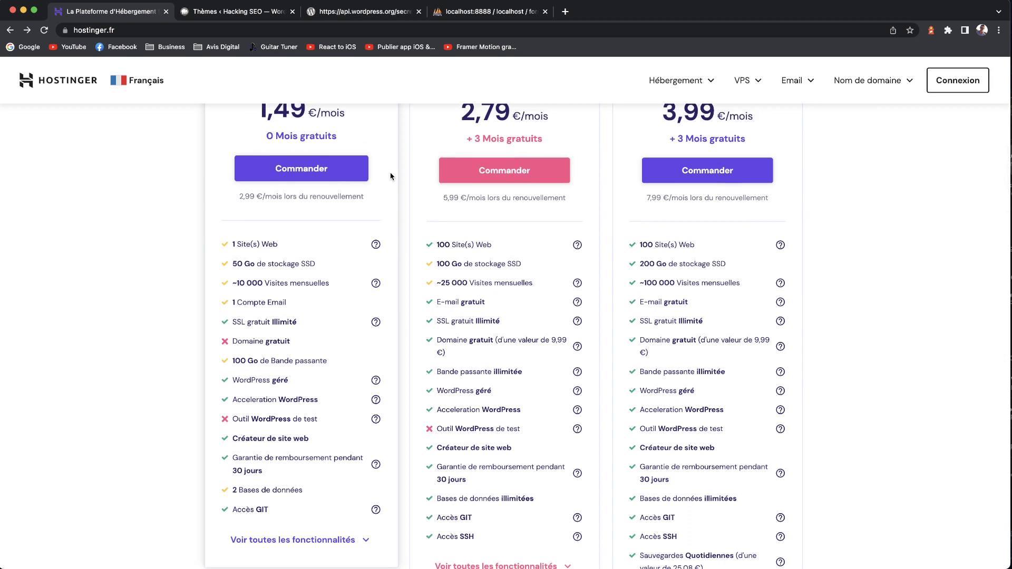
pyautogui.scroll(-1, 392, 176)
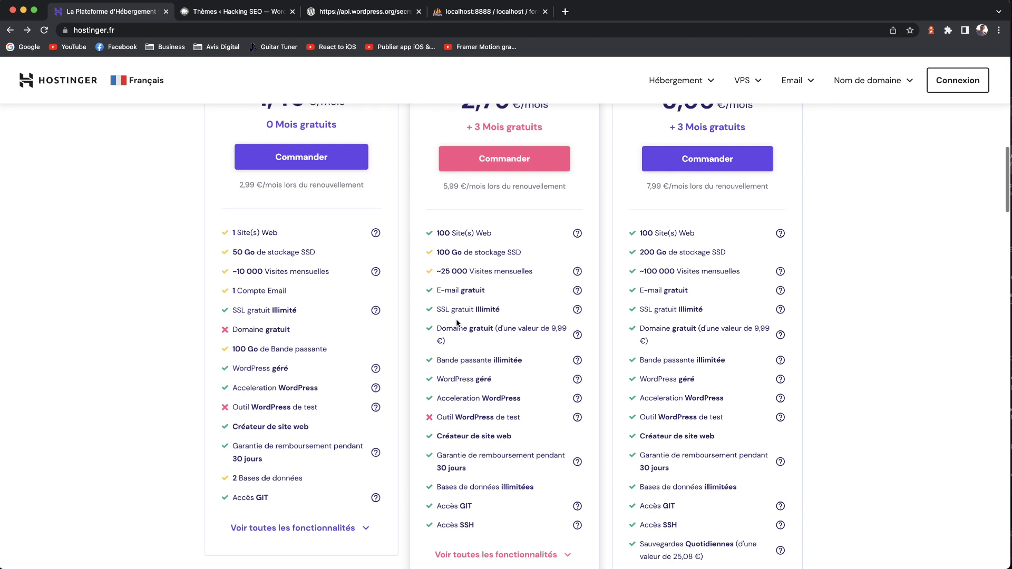
pyautogui.scroll(1, 477, 309)
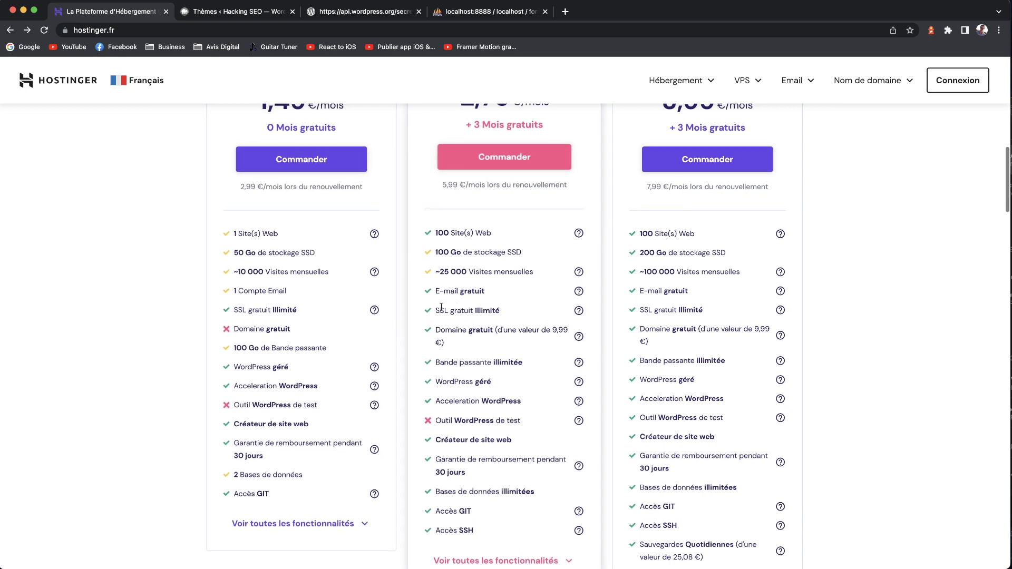
pyautogui.scroll(-3, 517, 330)
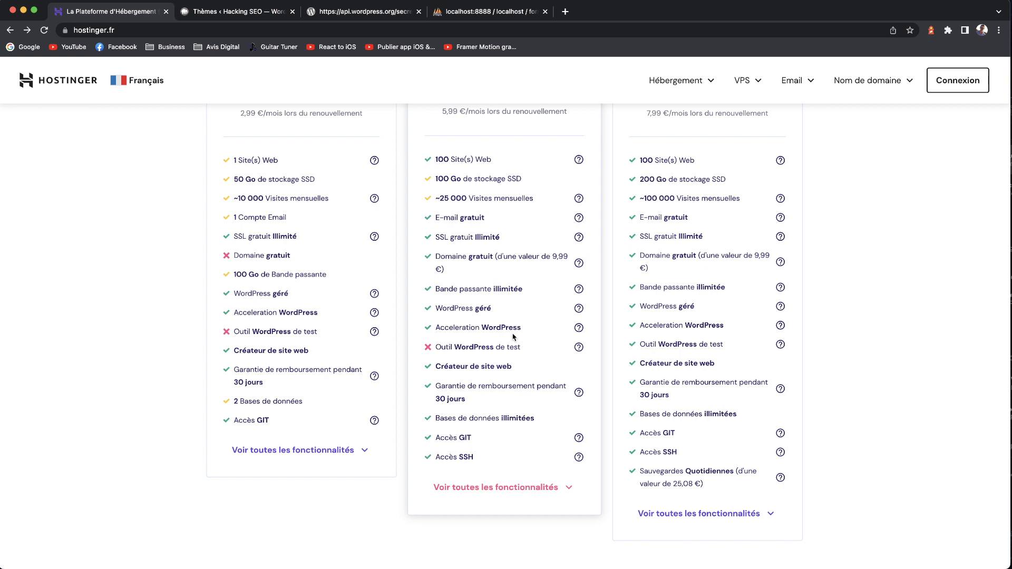
pyautogui.scroll(2, 514, 334)
pyautogui.scroll(7, 512, 337)
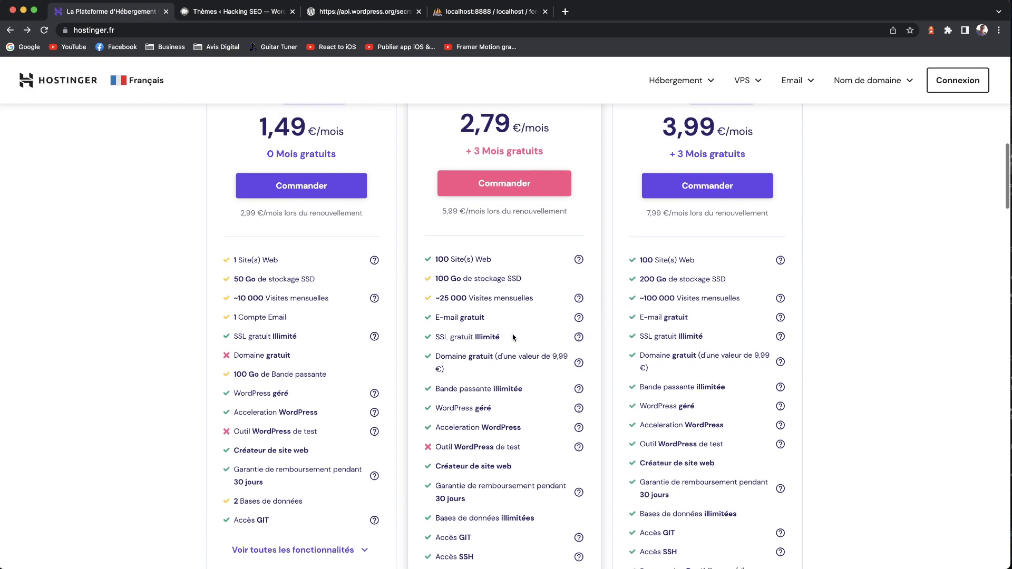
pyautogui.scroll(6, 512, 334)
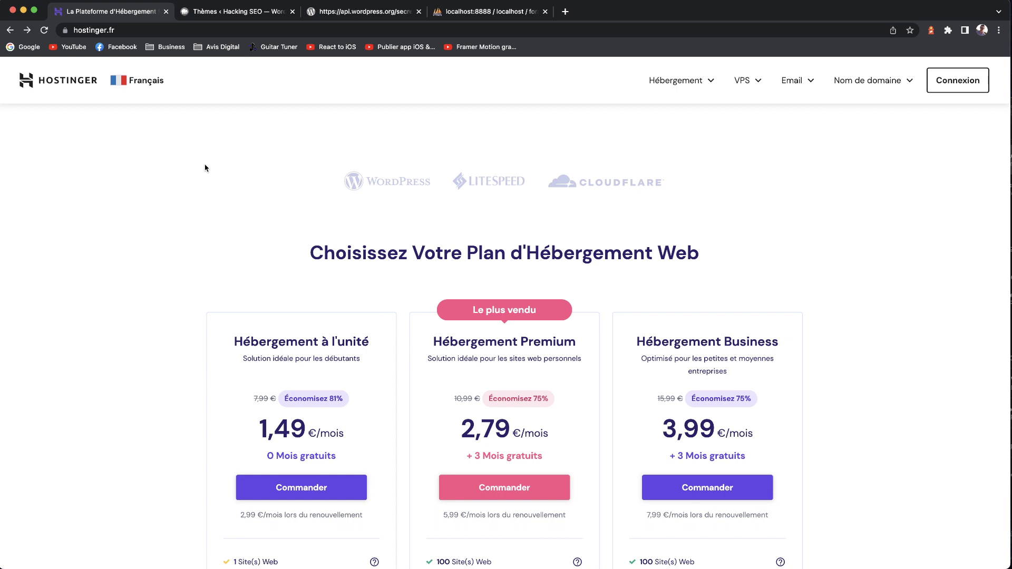
pyautogui.scroll(5, 204, 165)
pyautogui.scroll(6, 206, 166)
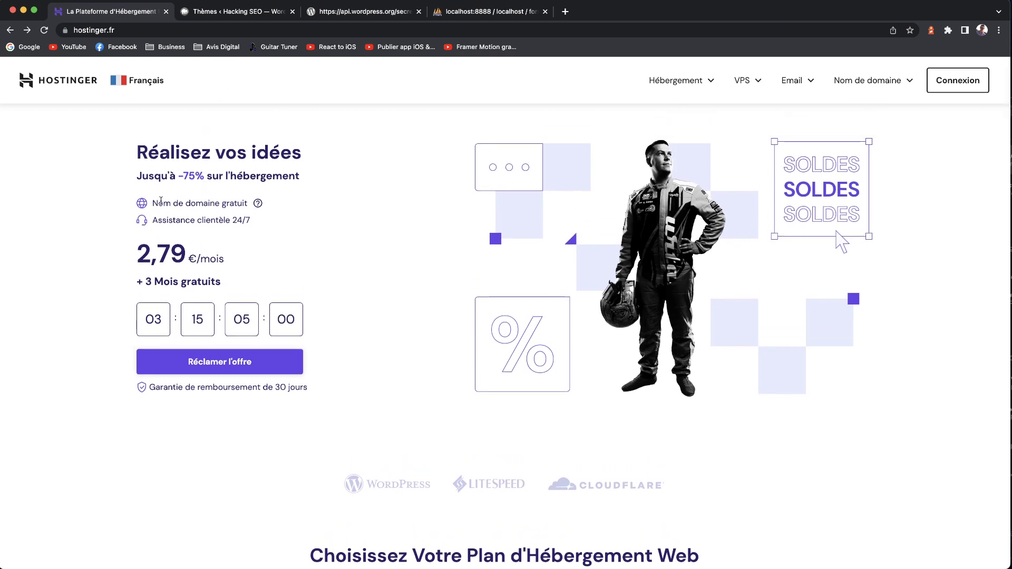
pyautogui.scroll(-7, 147, 281)
pyautogui.scroll(-10, 148, 280)
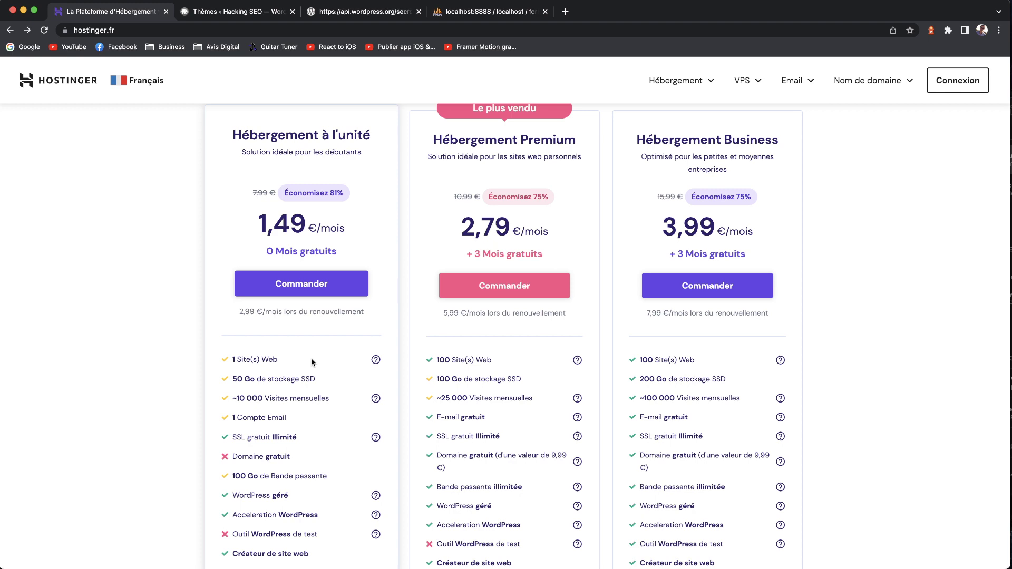
pyautogui.scroll(-1, 290, 352)
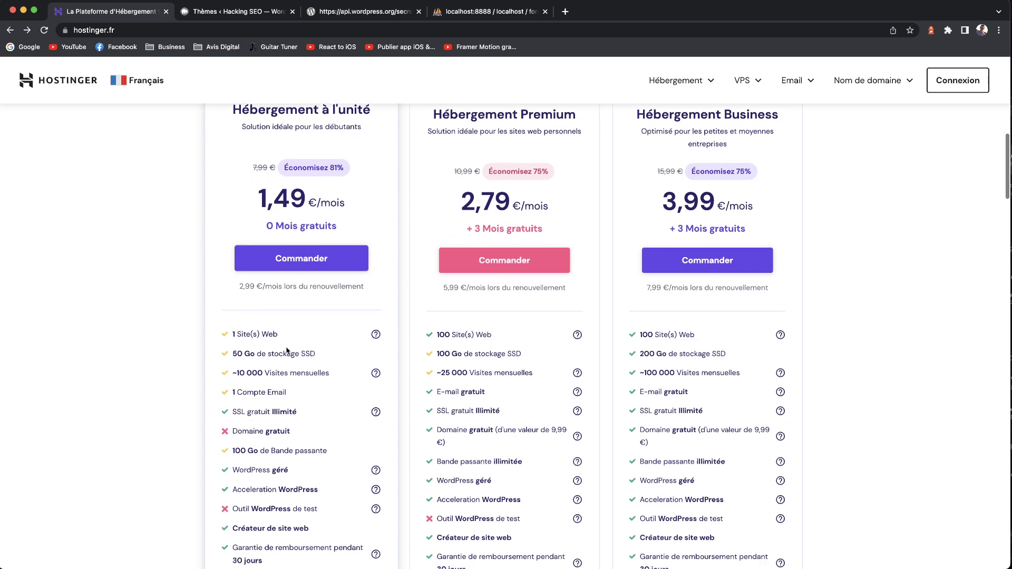
pyautogui.scroll(1, 287, 350)
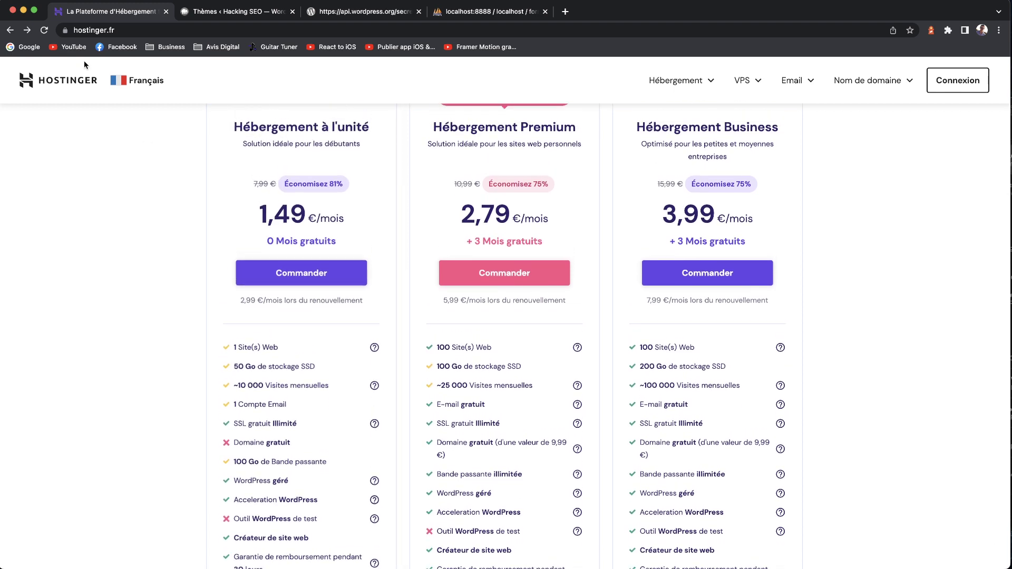
pyautogui.click(66, 31)
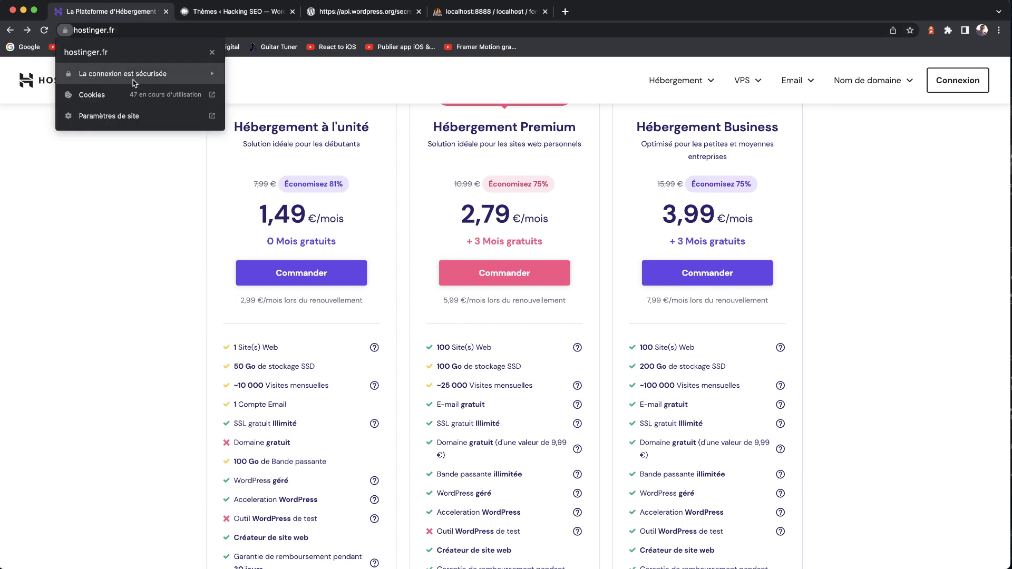
pyautogui.click(160, 174)
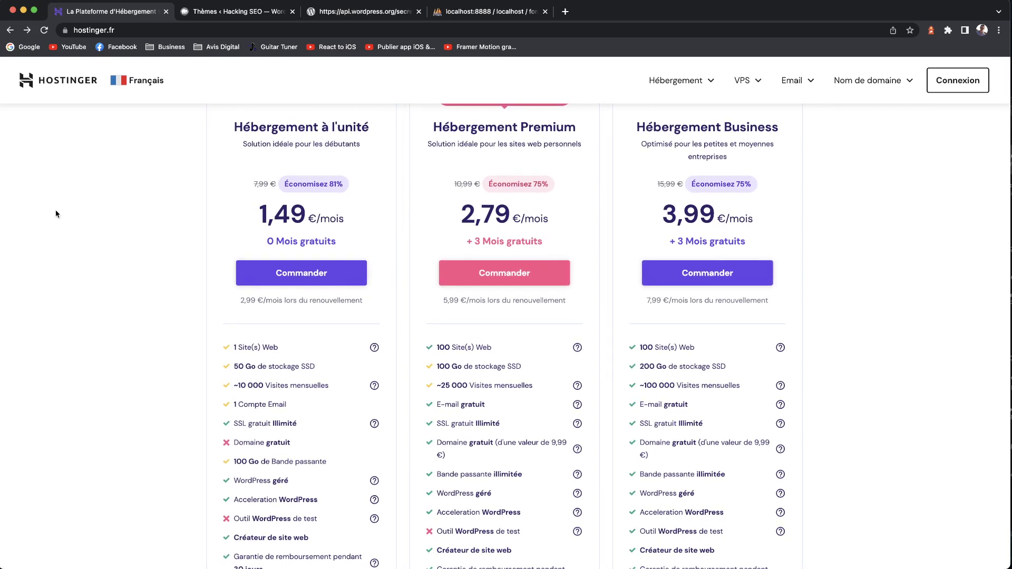
# - Go to the Hacking SEO dashboard, then Apparence > Thèmes to list the four installed themes
pyautogui.click(228, 13)
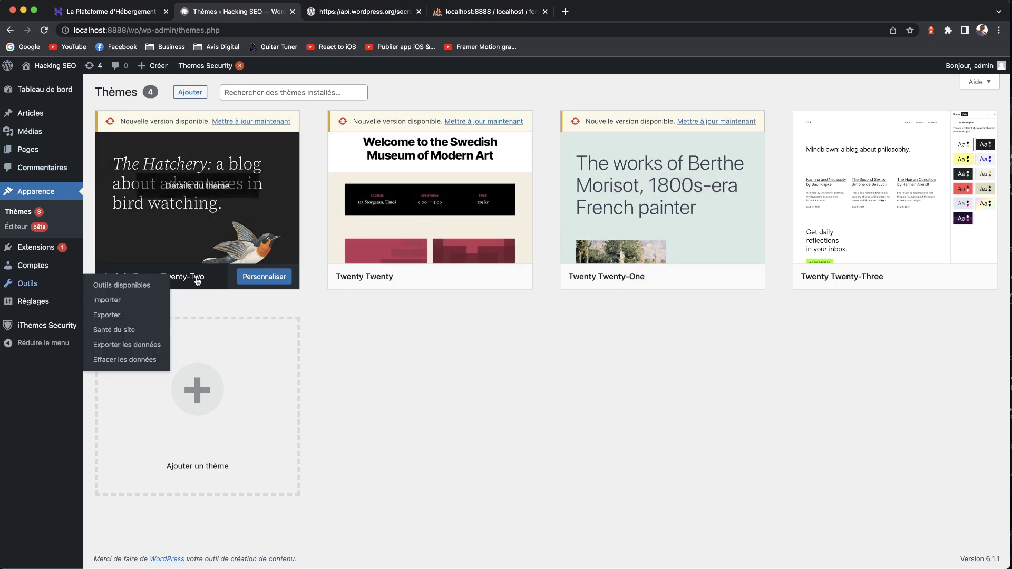
pyautogui.moveTo(215, 217)
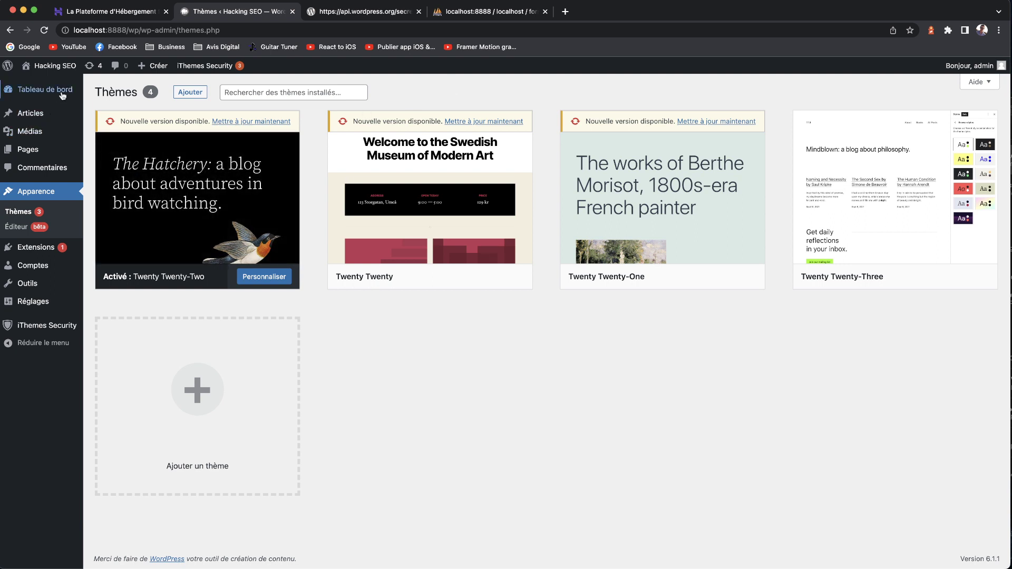
pyautogui.moveTo(62, 95)
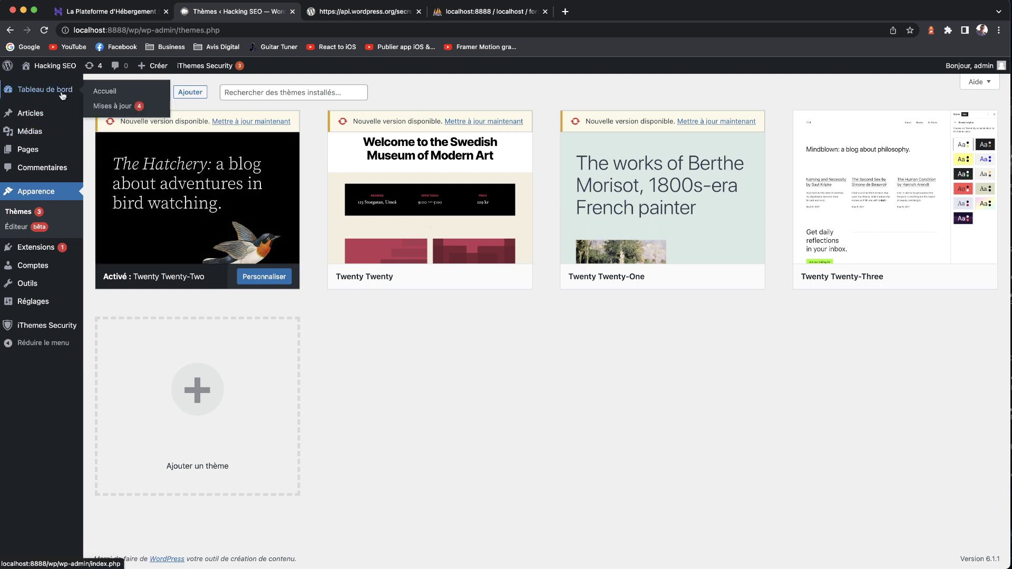
pyautogui.click(63, 95)
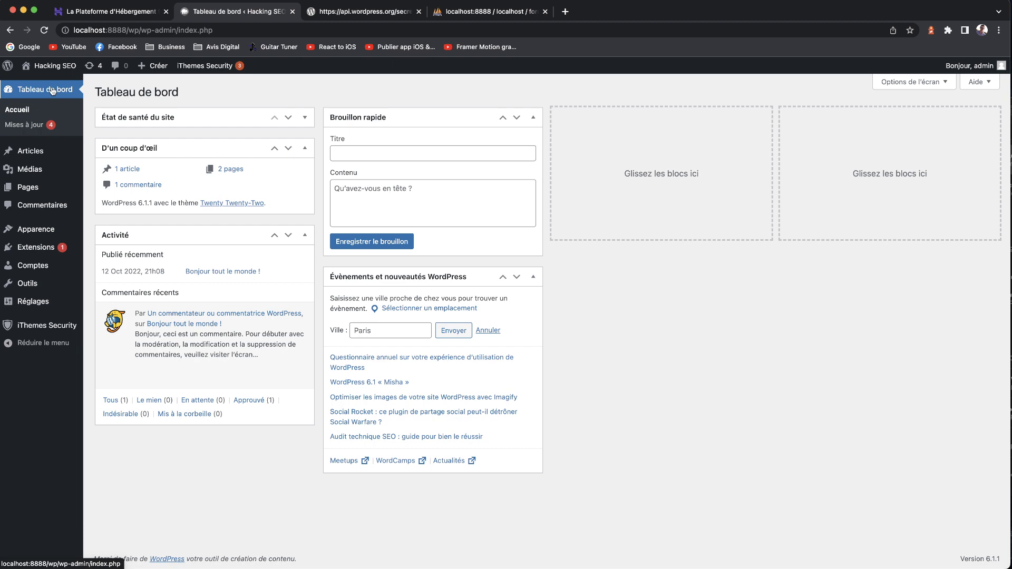
pyautogui.click(98, 234)
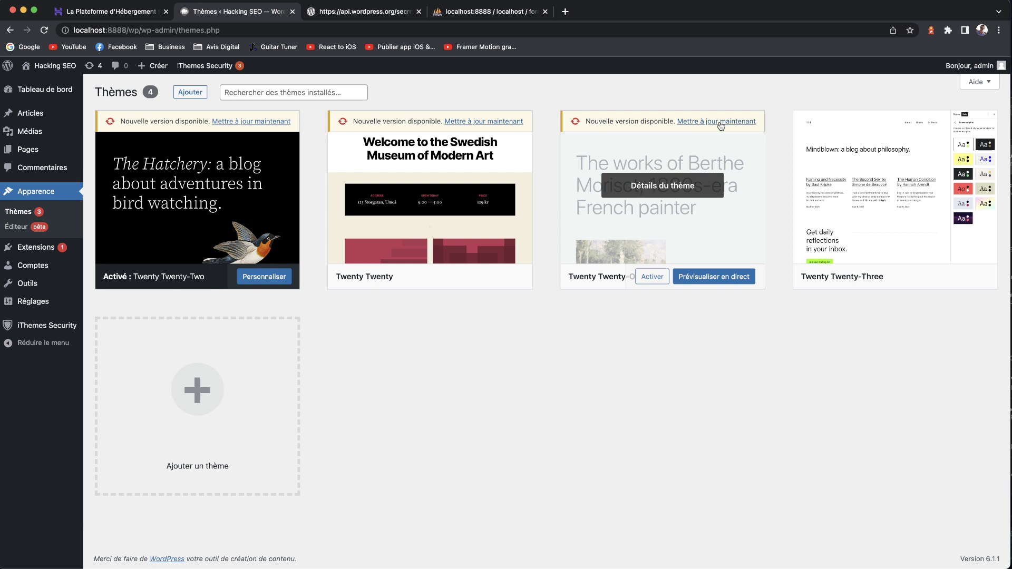
# - Run 'Mettre à jour maintenant' on the Twenty Twenty-One, Twenty Twenty and Twenty Twenty-Two cards
pyautogui.click(720, 121)
pyautogui.click(484, 122)
pyautogui.click(239, 122)
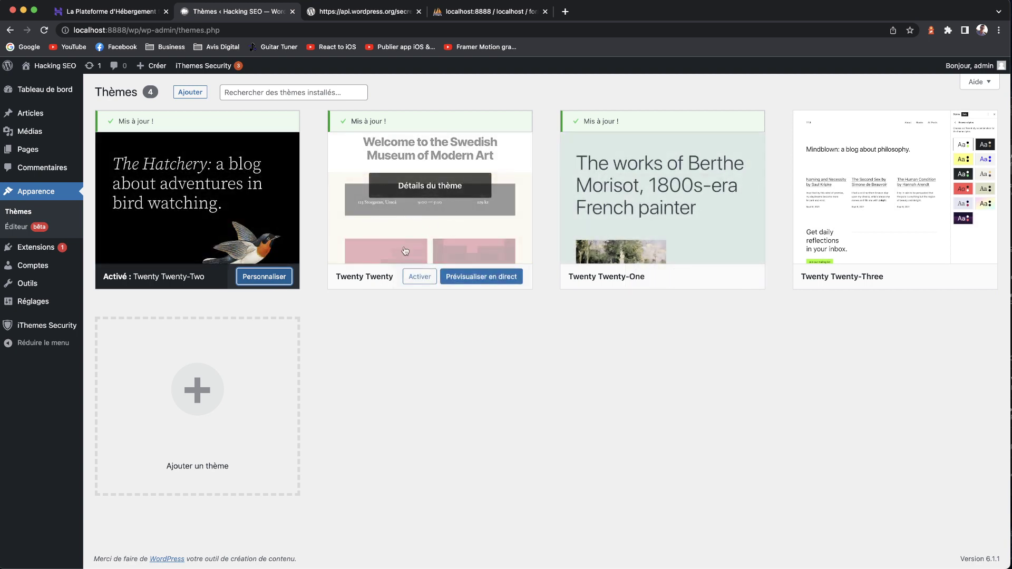
# - Delete Twenty Twenty-One from its theme details with Supprimer and confirm with OK
pyautogui.click(691, 196)
pyautogui.click(899, 540)
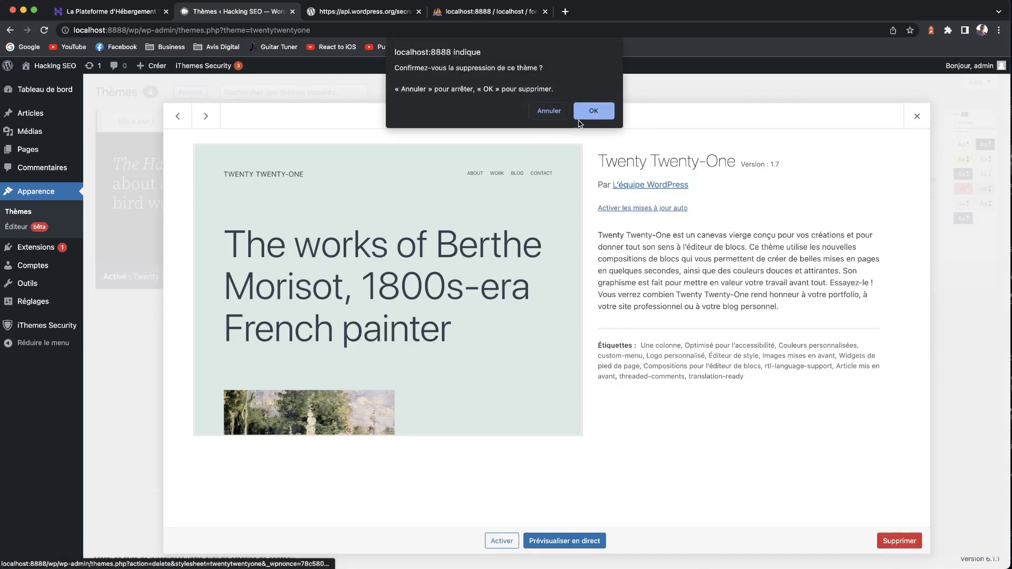
pyautogui.click(591, 110)
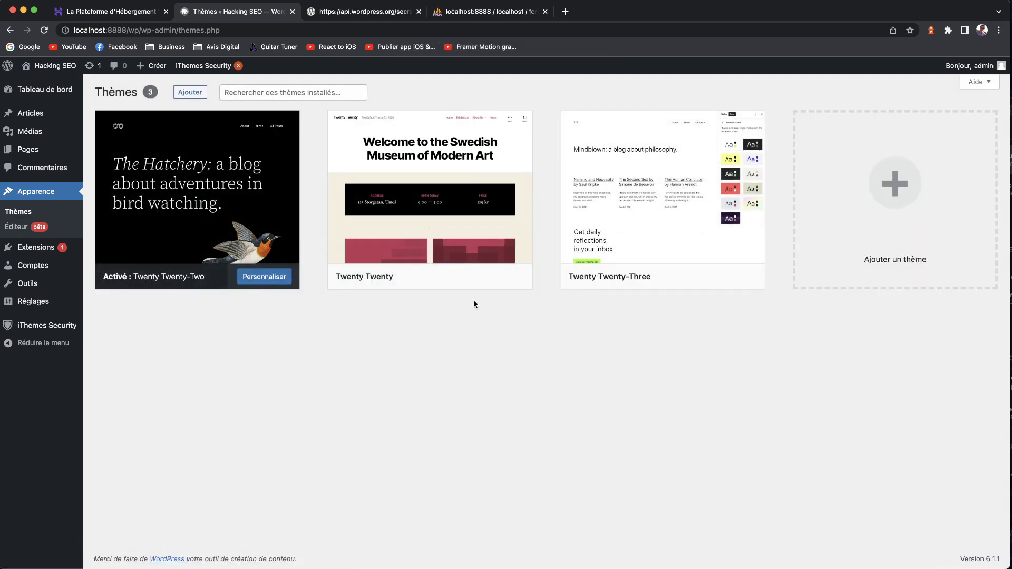